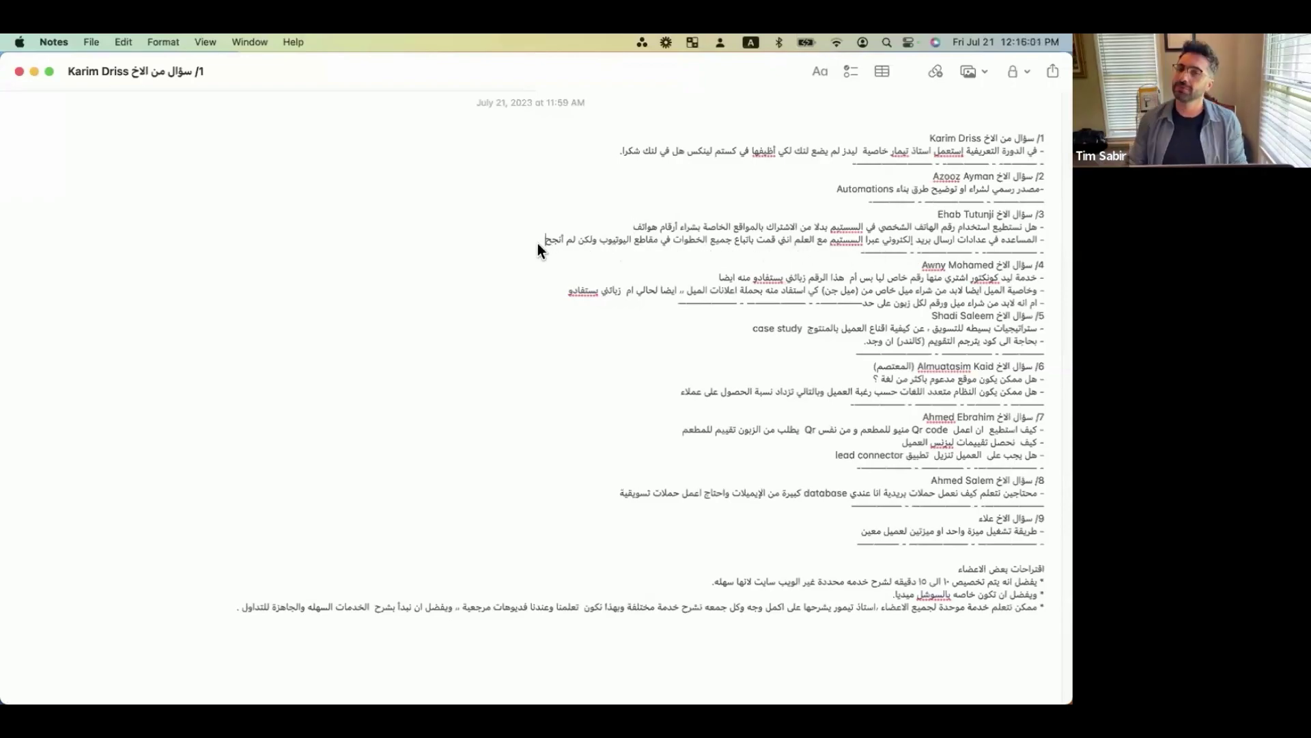
# Return to the CRM and open Settings > Email Services, which lists the two mailgun SMTP providers.
pyautogui.hotkey('ctrl', 'Up')
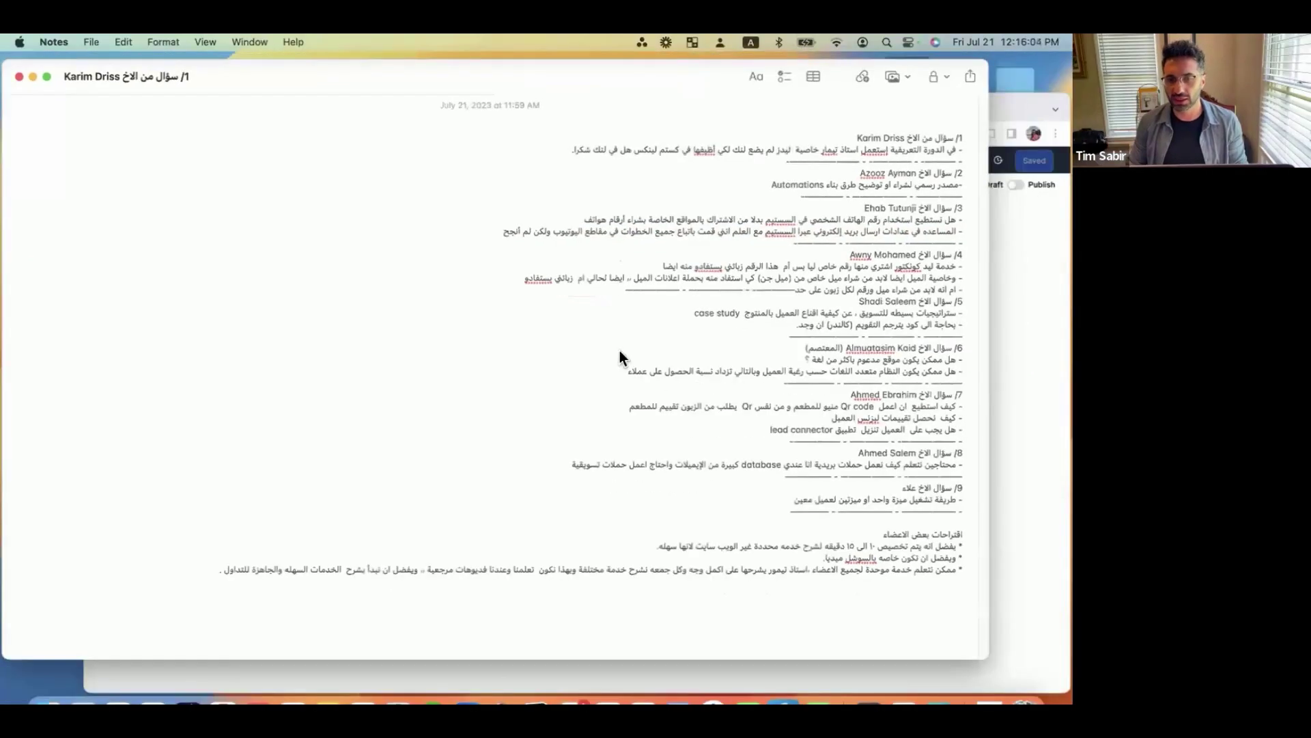
pyautogui.click(620, 350)
pyautogui.click(70, 128)
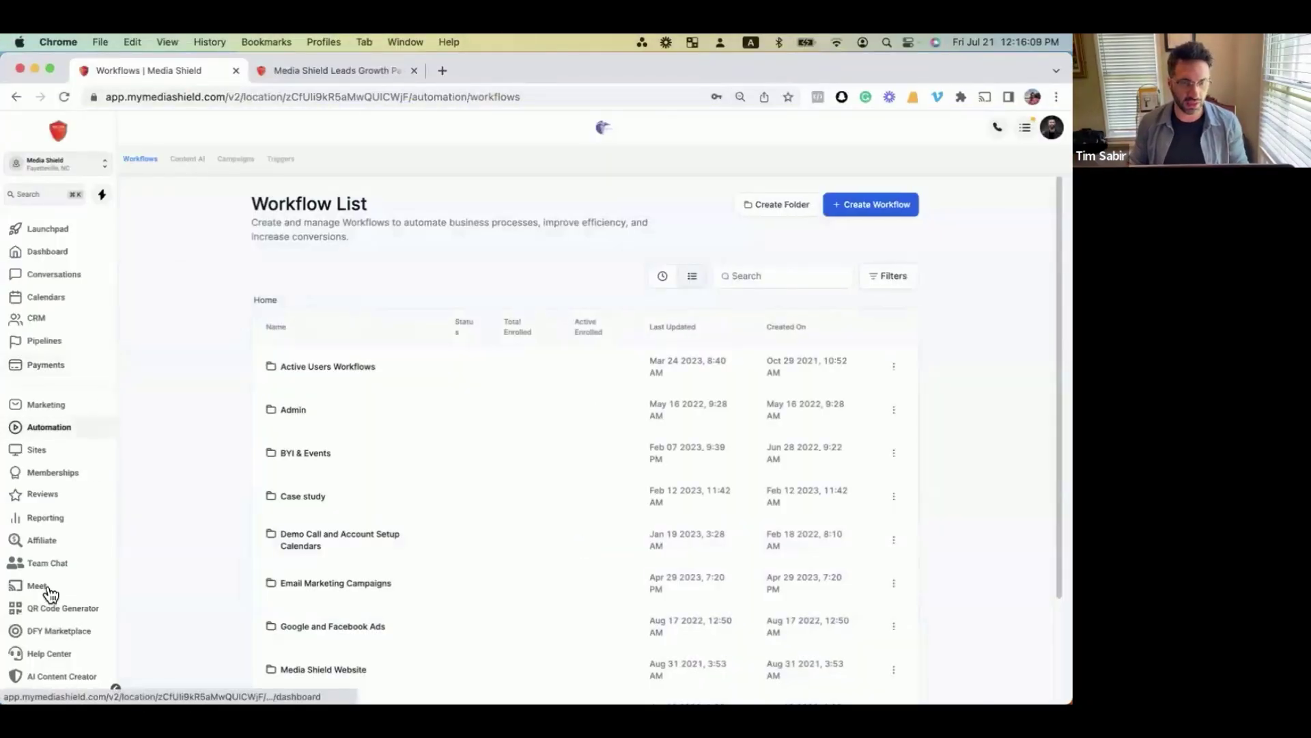
pyautogui.click(41, 697)
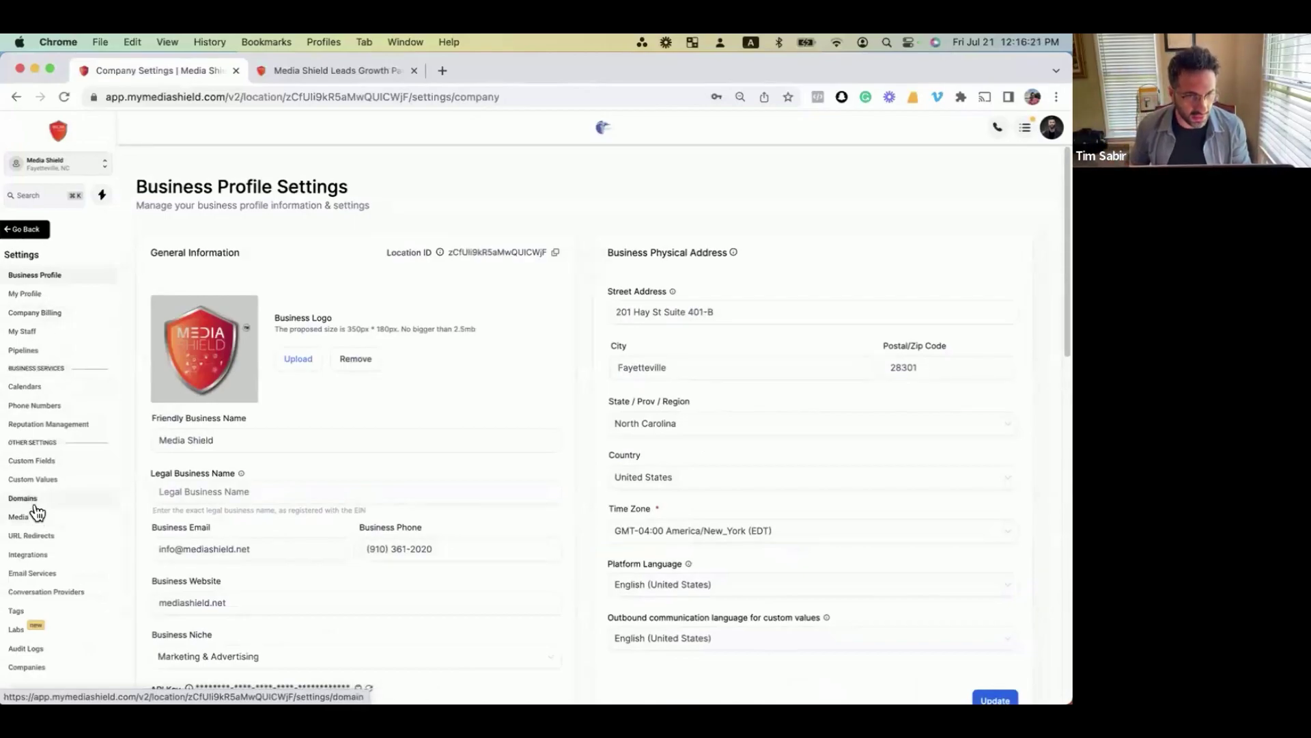
pyautogui.click(32, 573)
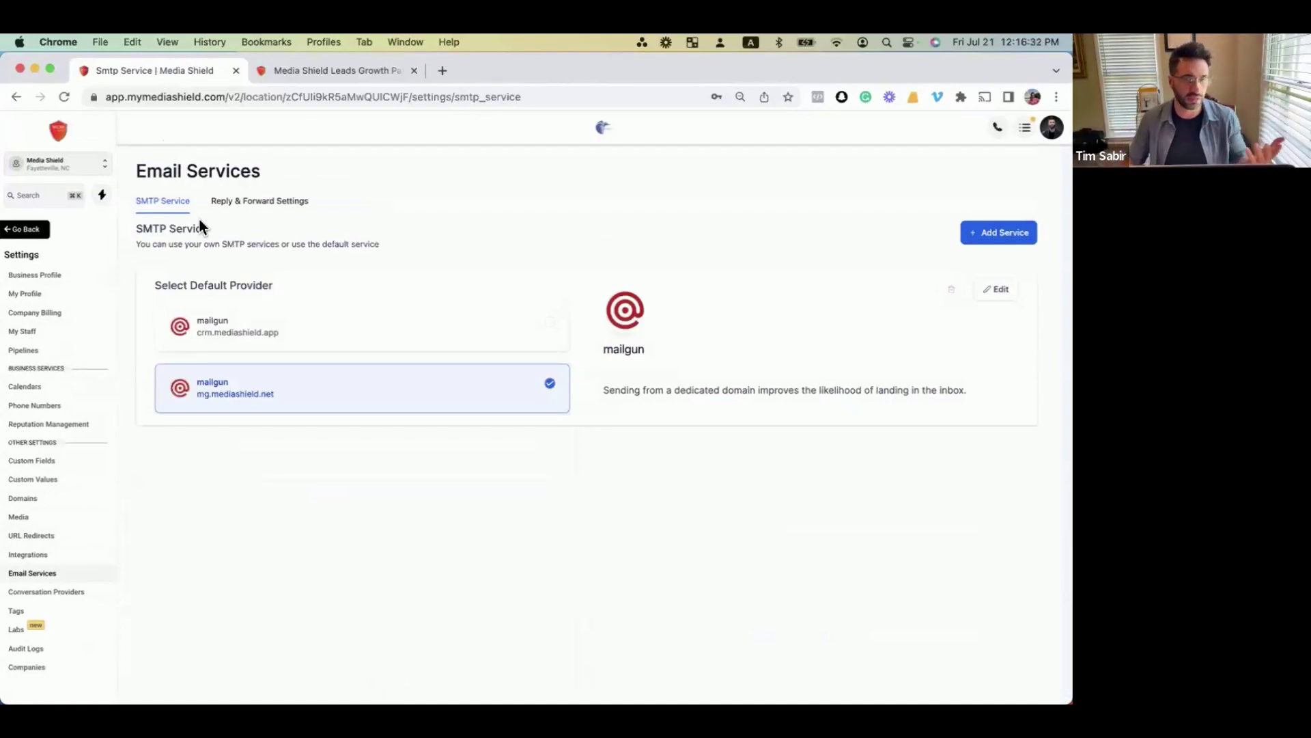
pyautogui.click(1021, 234)
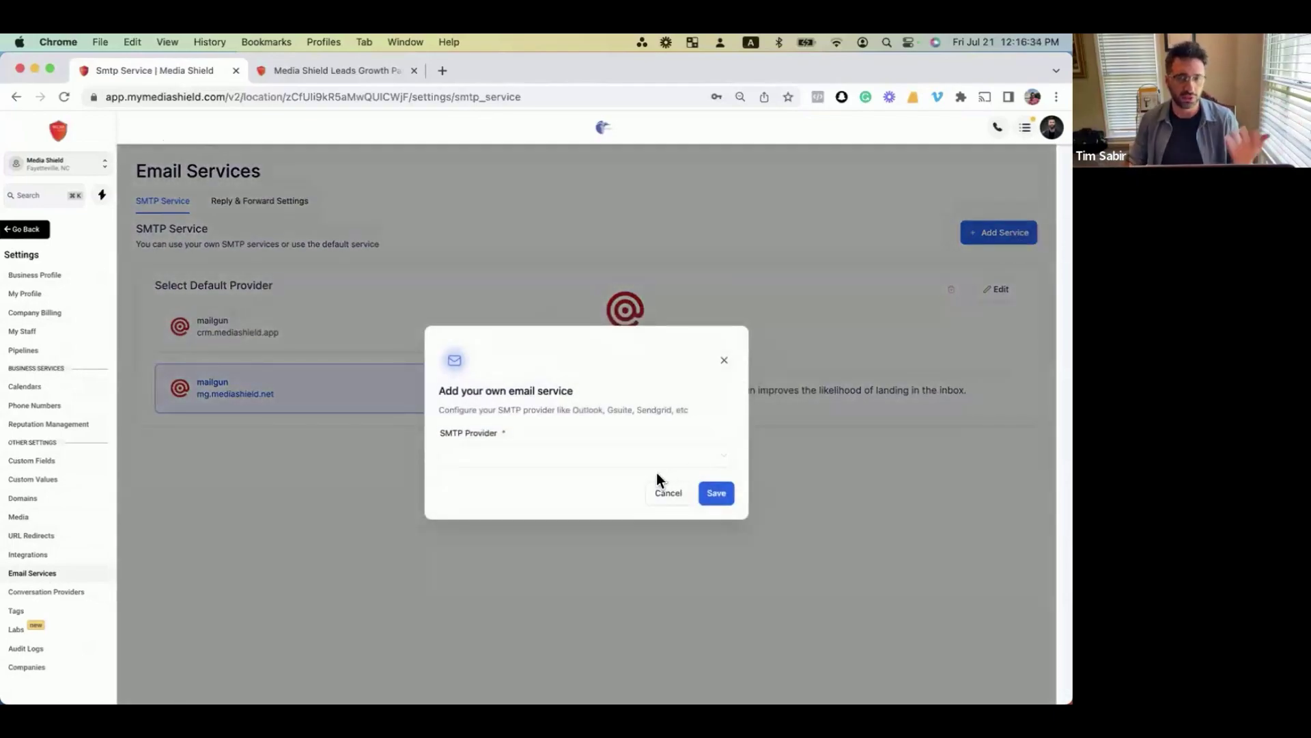
pyautogui.click(560, 461)
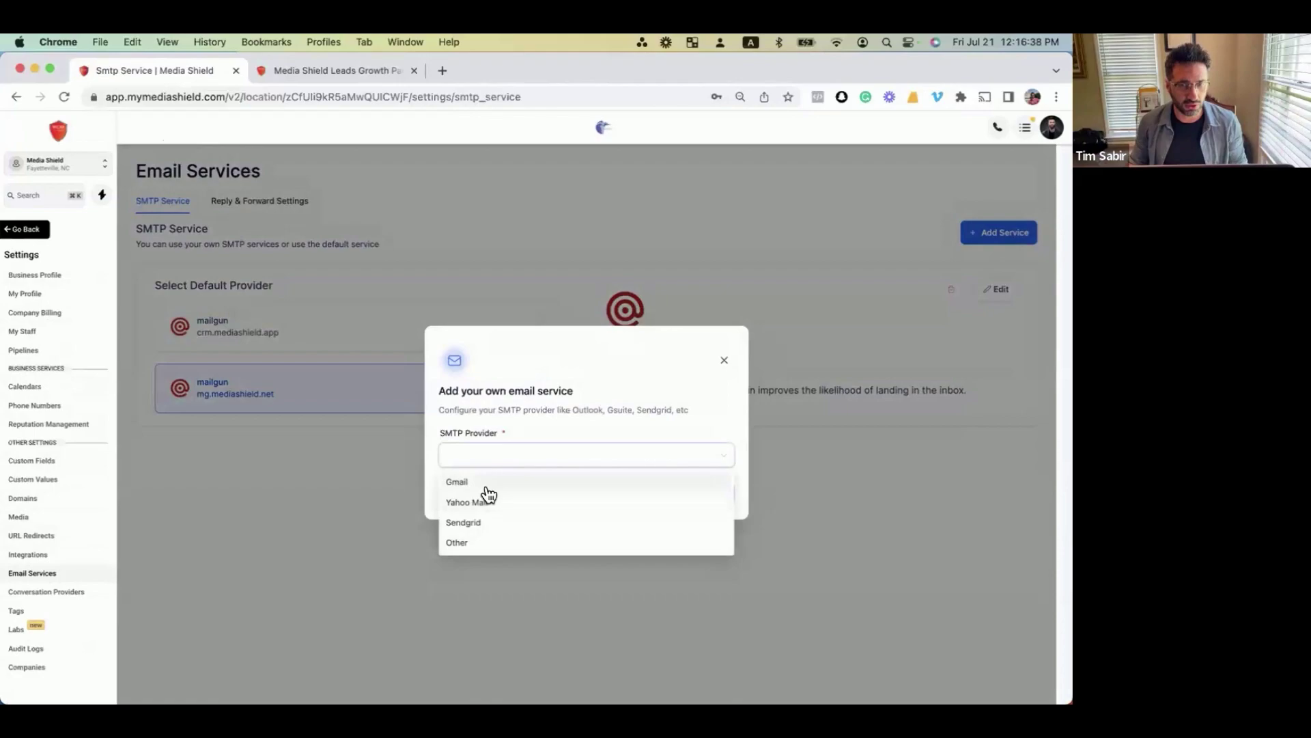
pyautogui.click(475, 544)
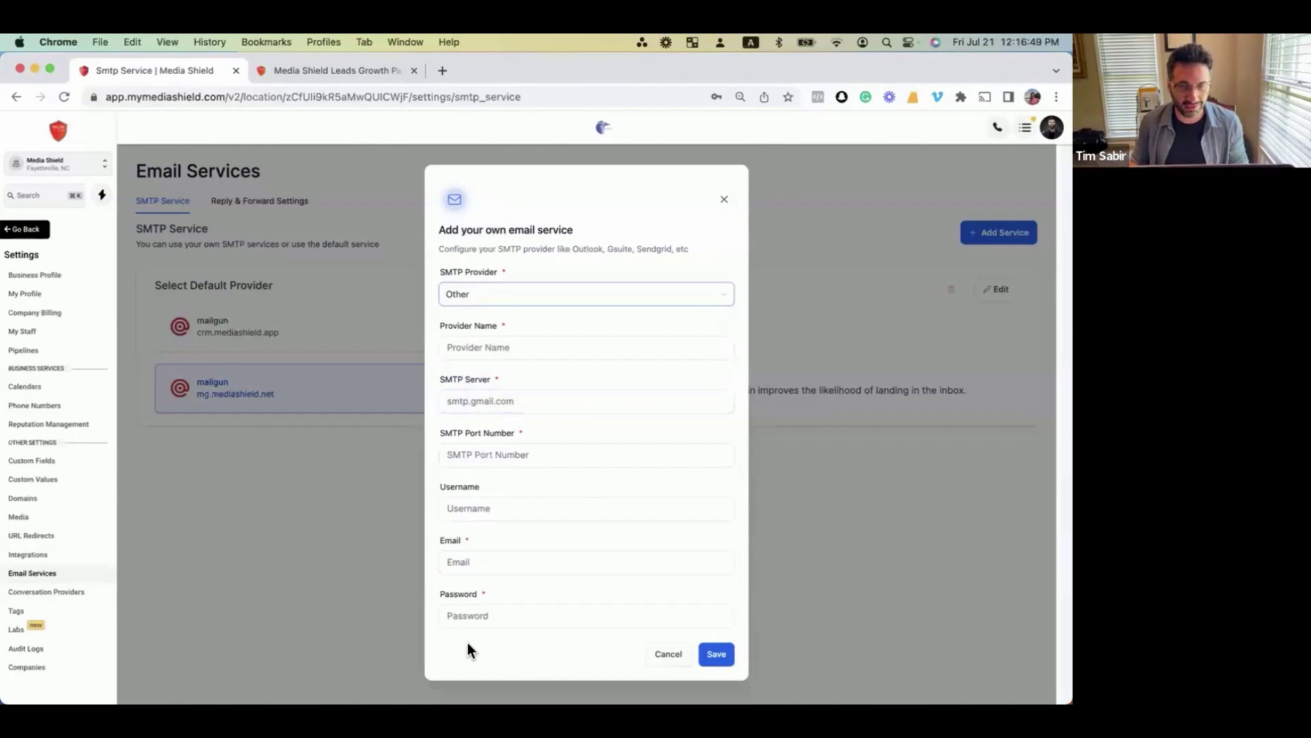
pyautogui.click(722, 200)
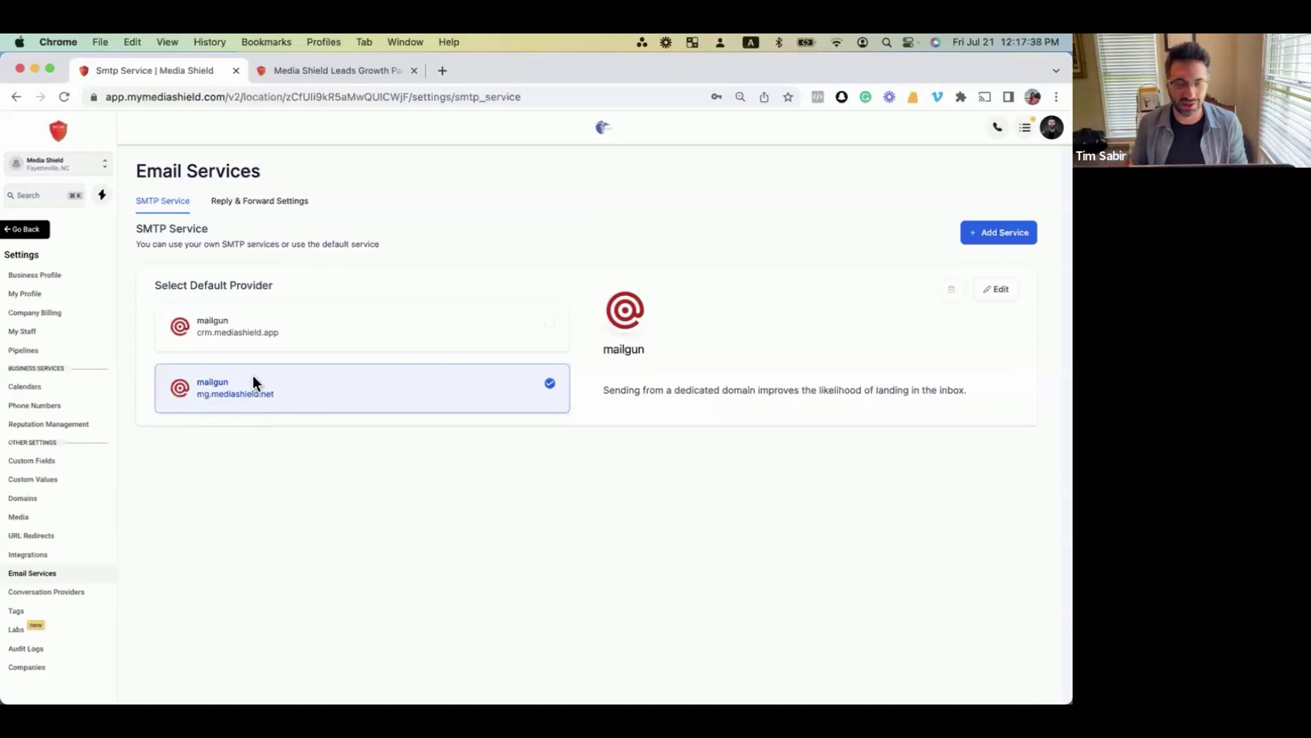
pyautogui.hotkey('ctrl', 'Up')
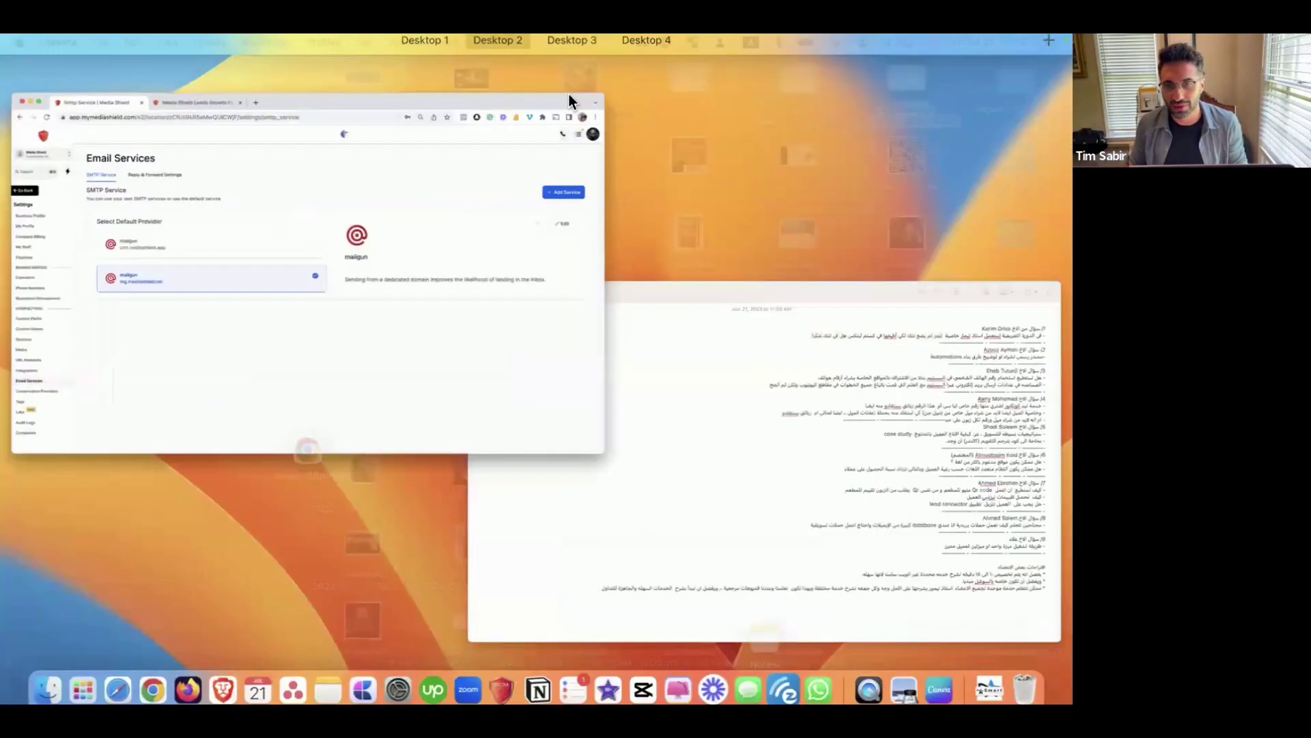
pyautogui.click(570, 97)
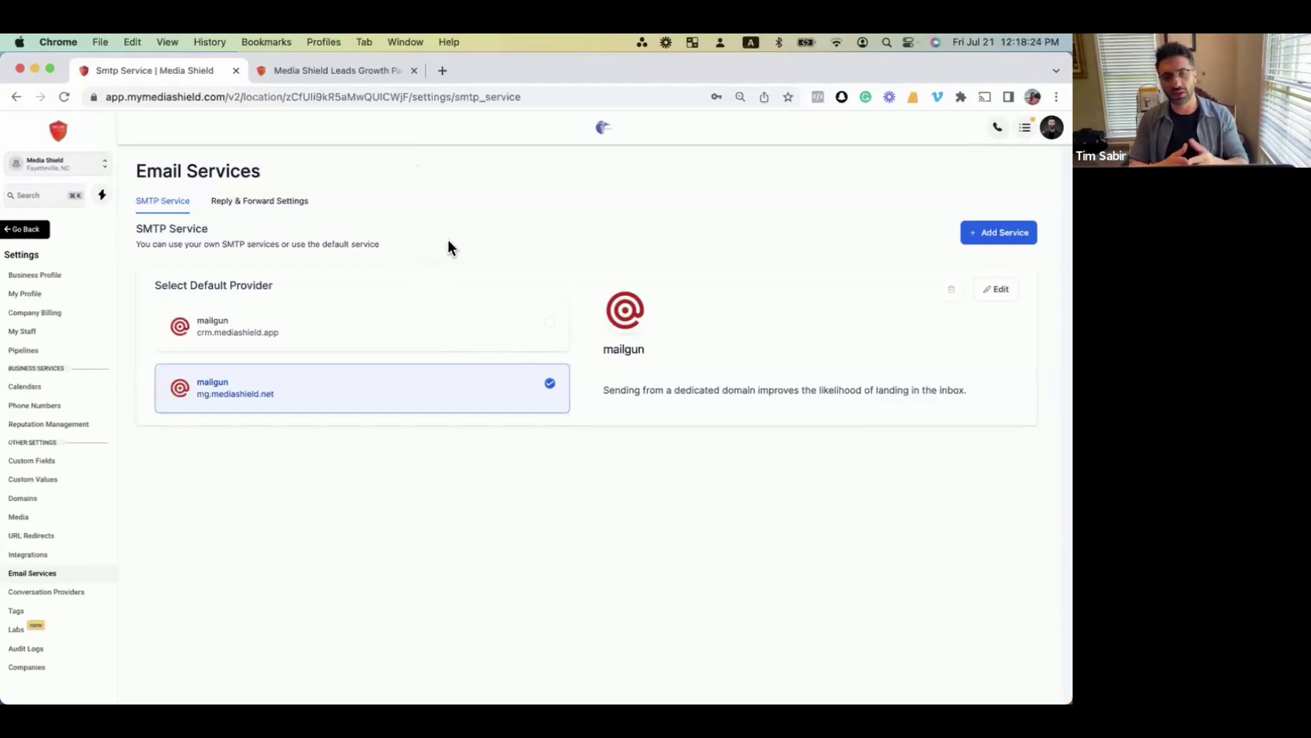
# Review the Phone Numbers settings, then bring the Q&A note back to the front.
pyautogui.click(25, 406)
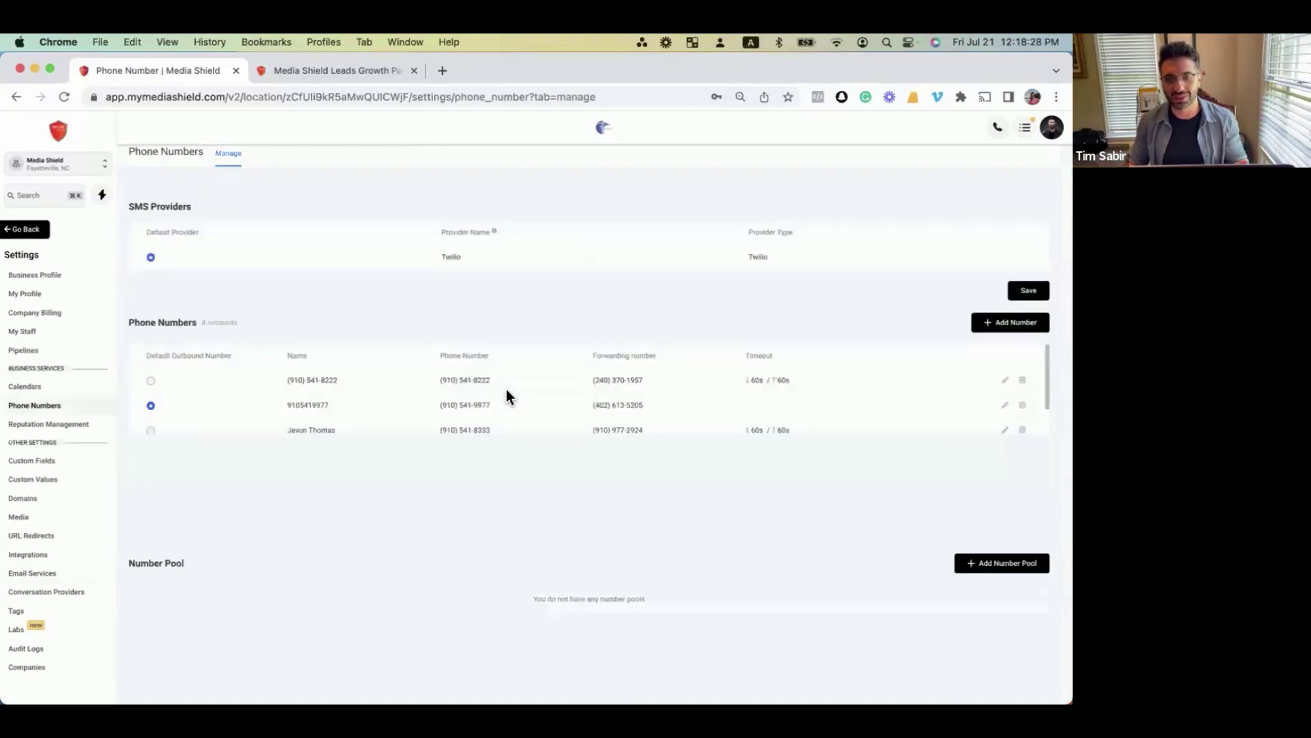
pyautogui.scroll(-1, 506, 389)
pyautogui.scroll(1, 502, 391)
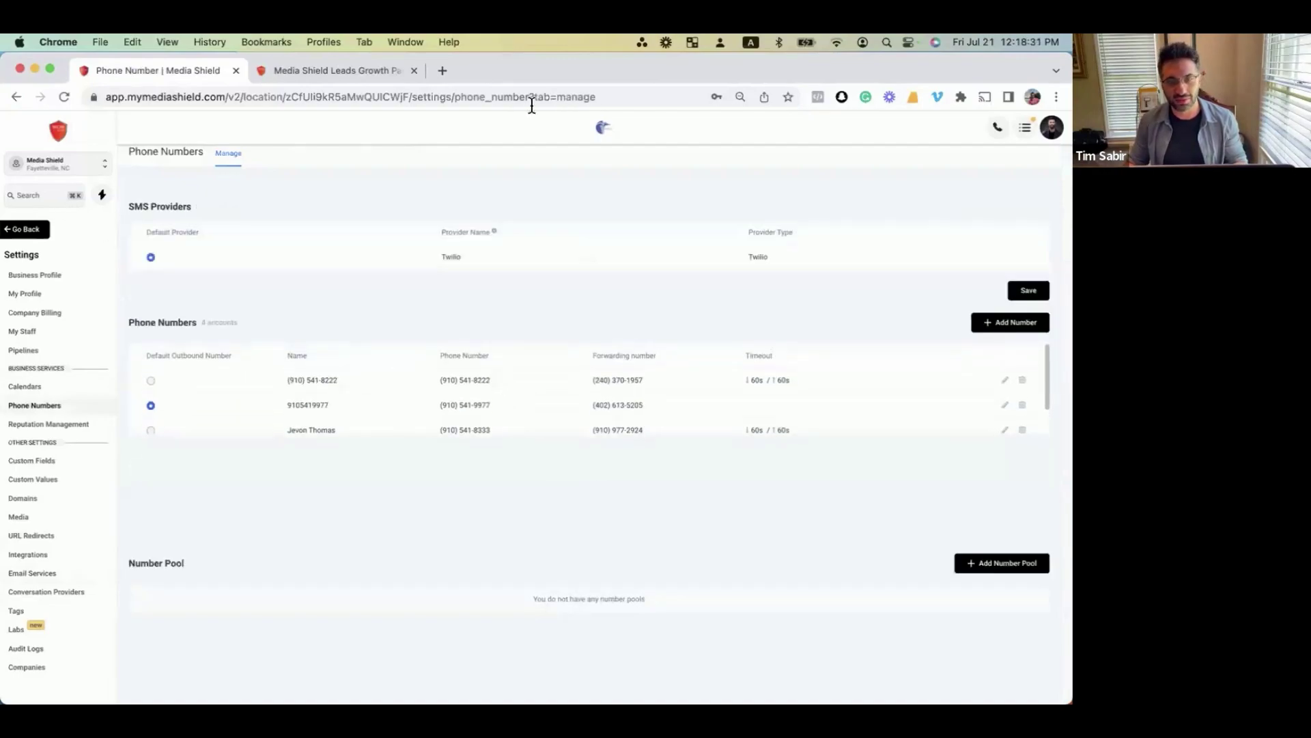
pyautogui.hotkey('ctrl', 'Up')
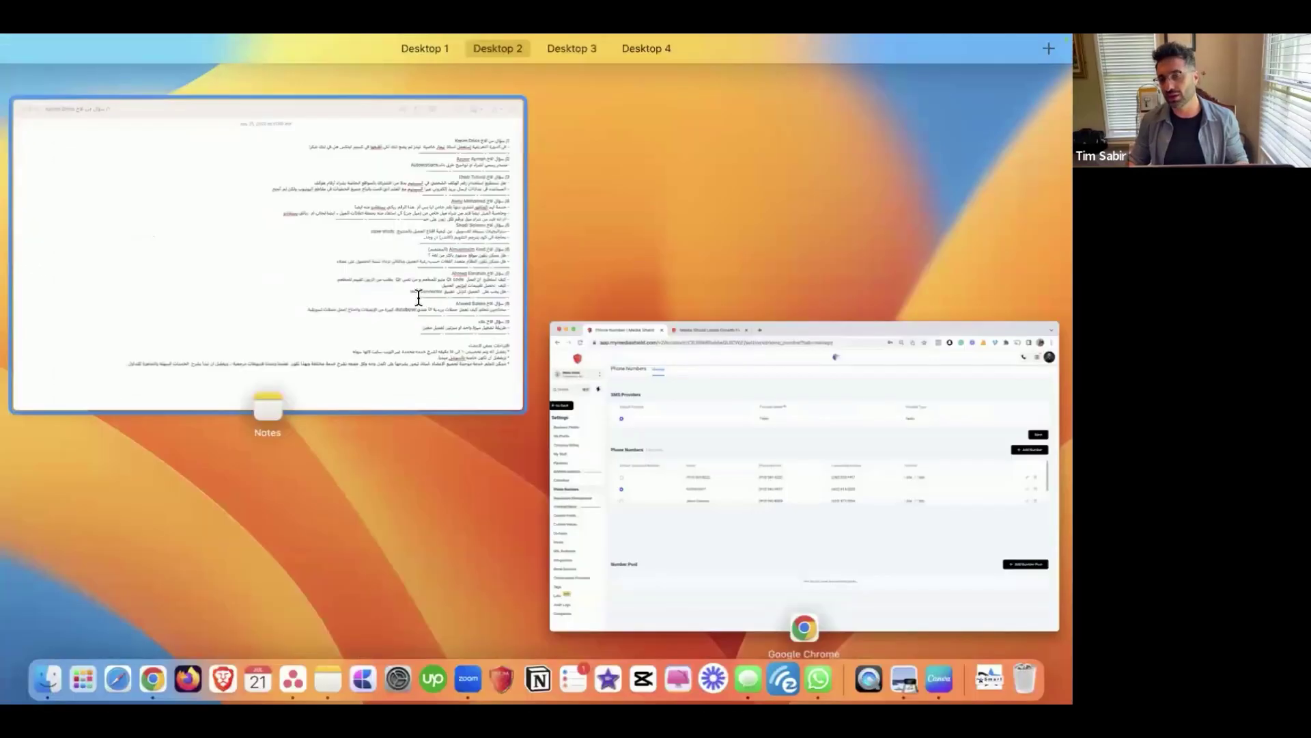
pyautogui.click(374, 340)
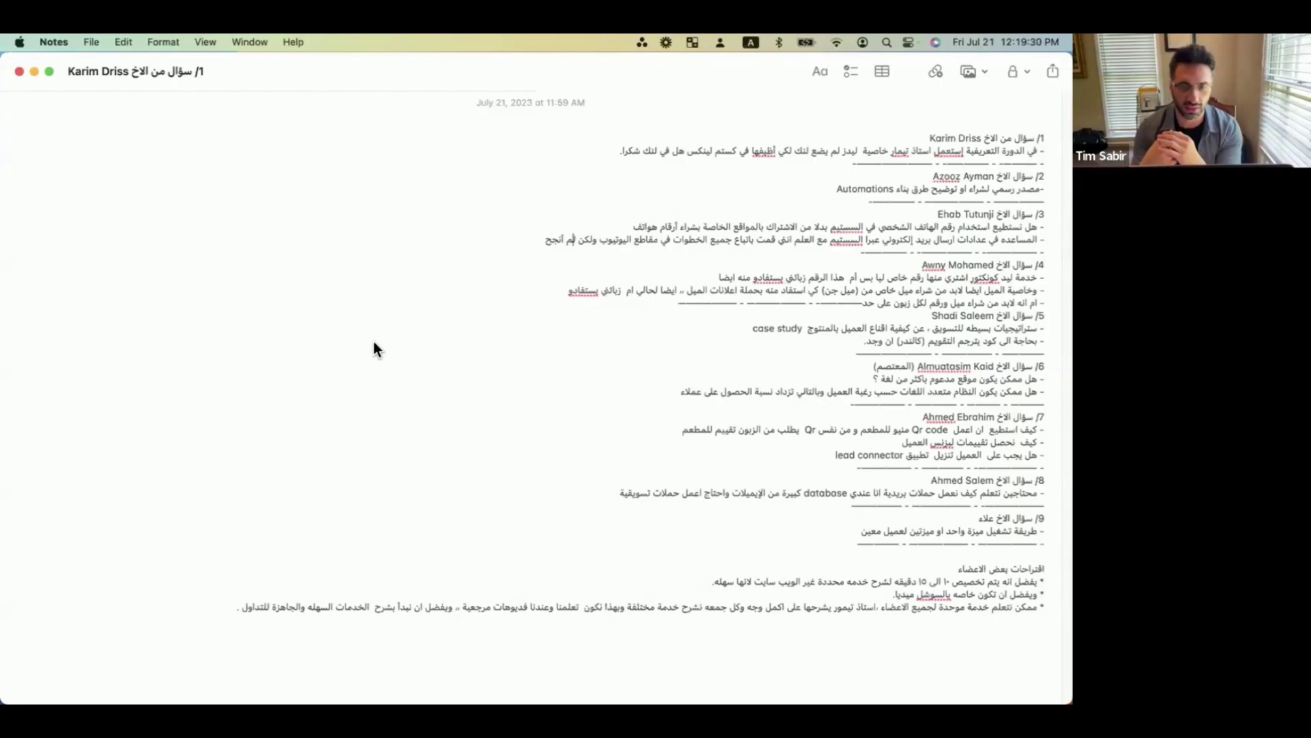
# Exit the full-screen note and switch the CRM from the sub-account to Agency View.
pyautogui.press('ctrl+super+f')
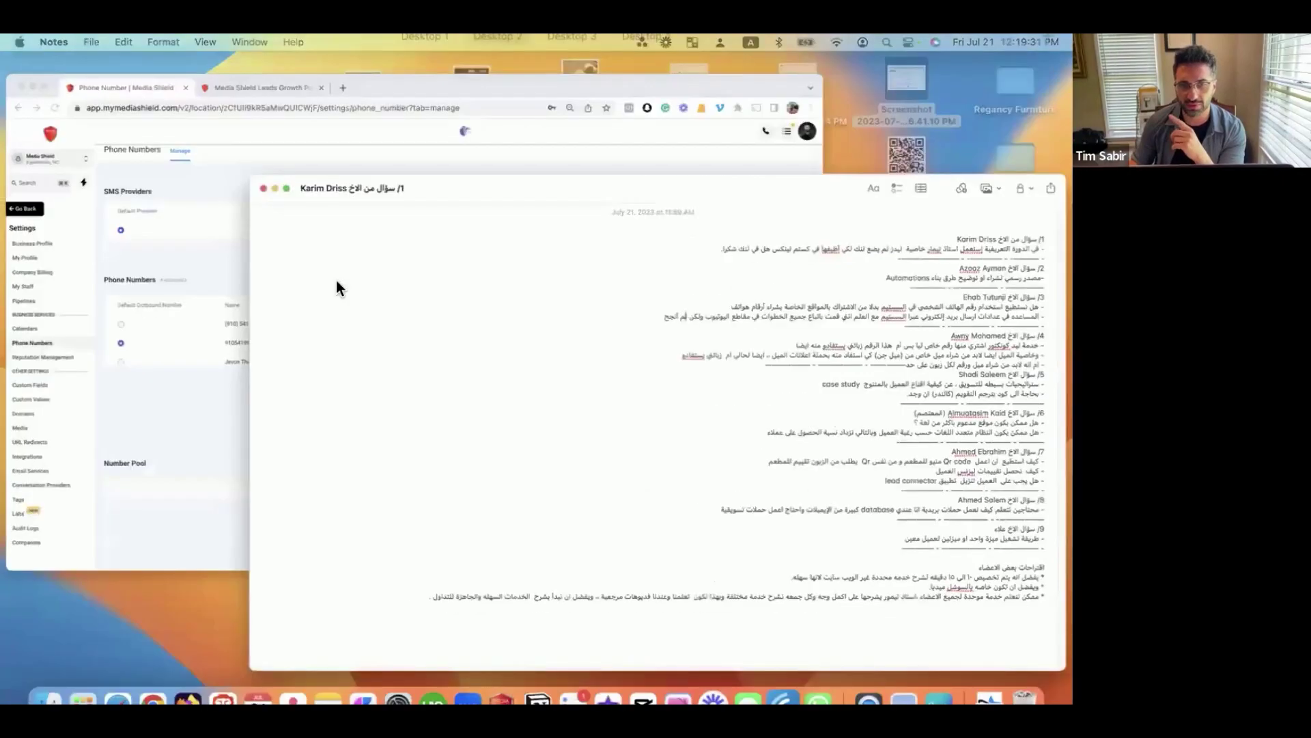
pyautogui.click(88, 167)
pyautogui.click(88, 163)
pyautogui.click(162, 205)
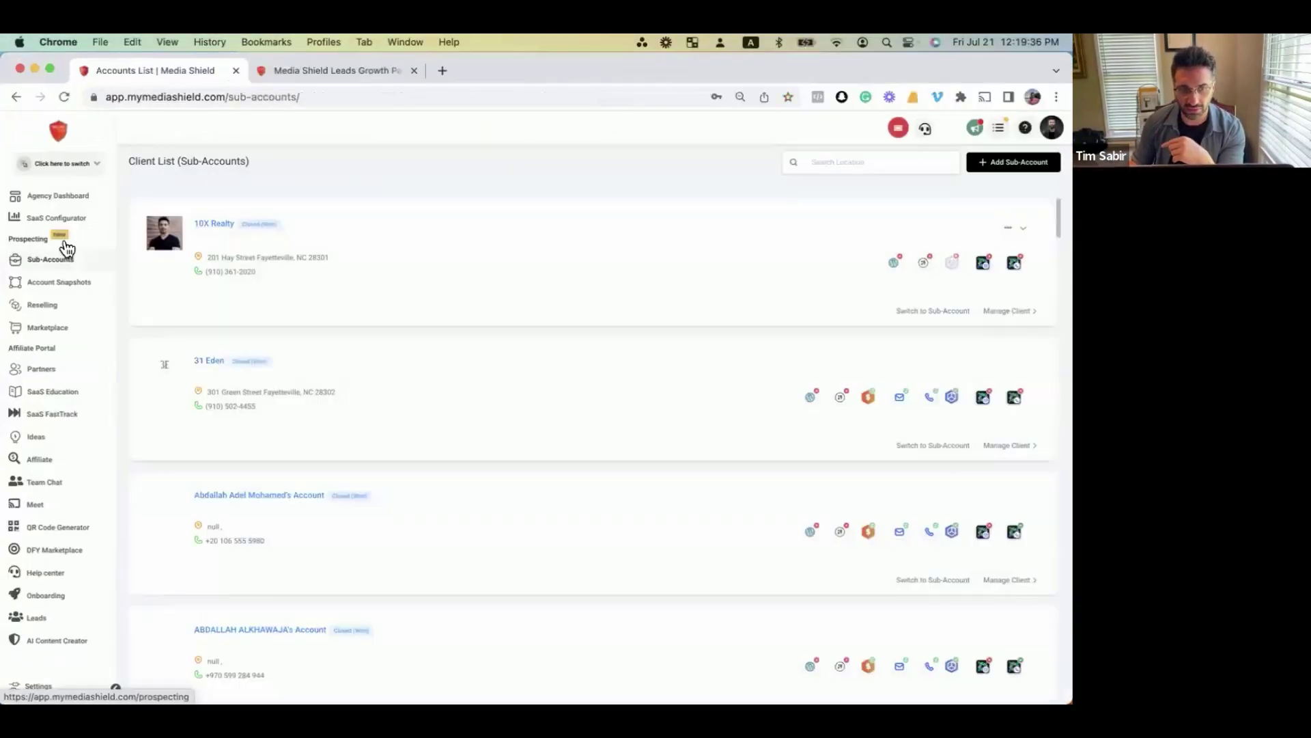
# Open the SaaS Configurator and scroll to phone resell at 2x and email resell at 1.05x.
pyautogui.click(57, 219)
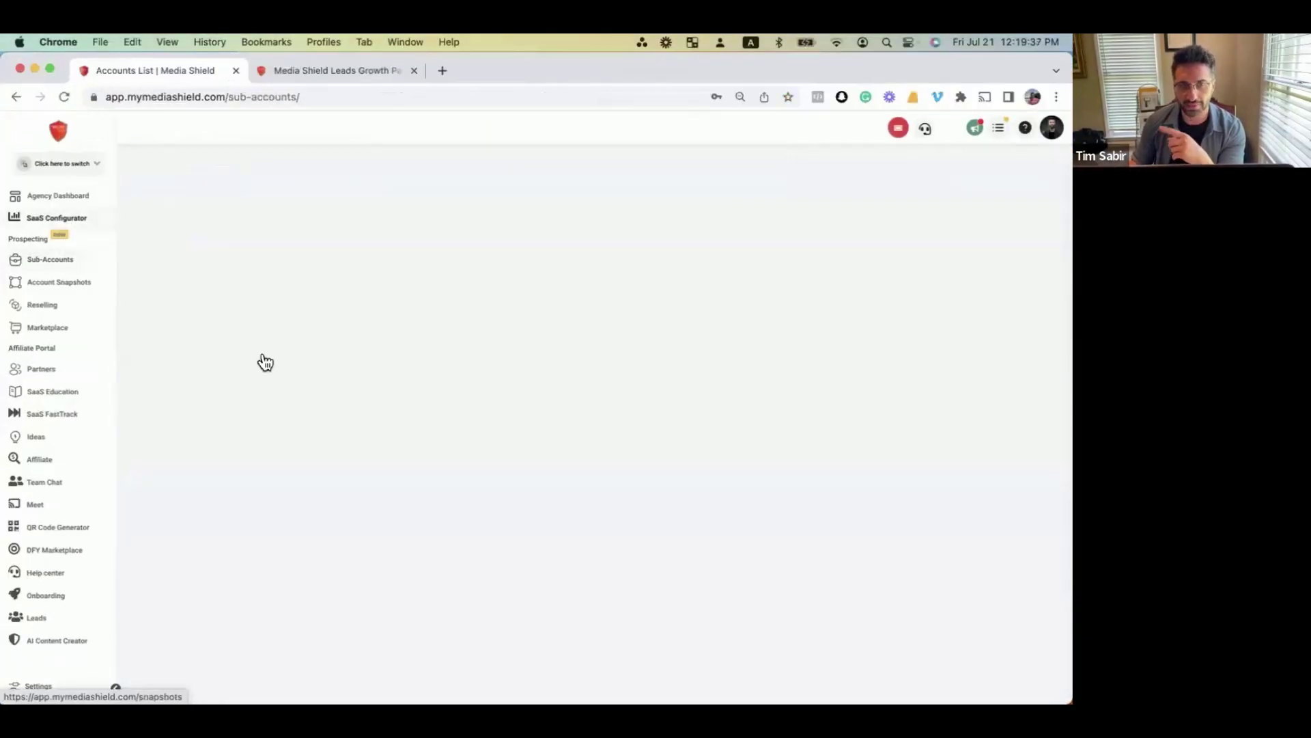
pyautogui.scroll(-4, 448, 409)
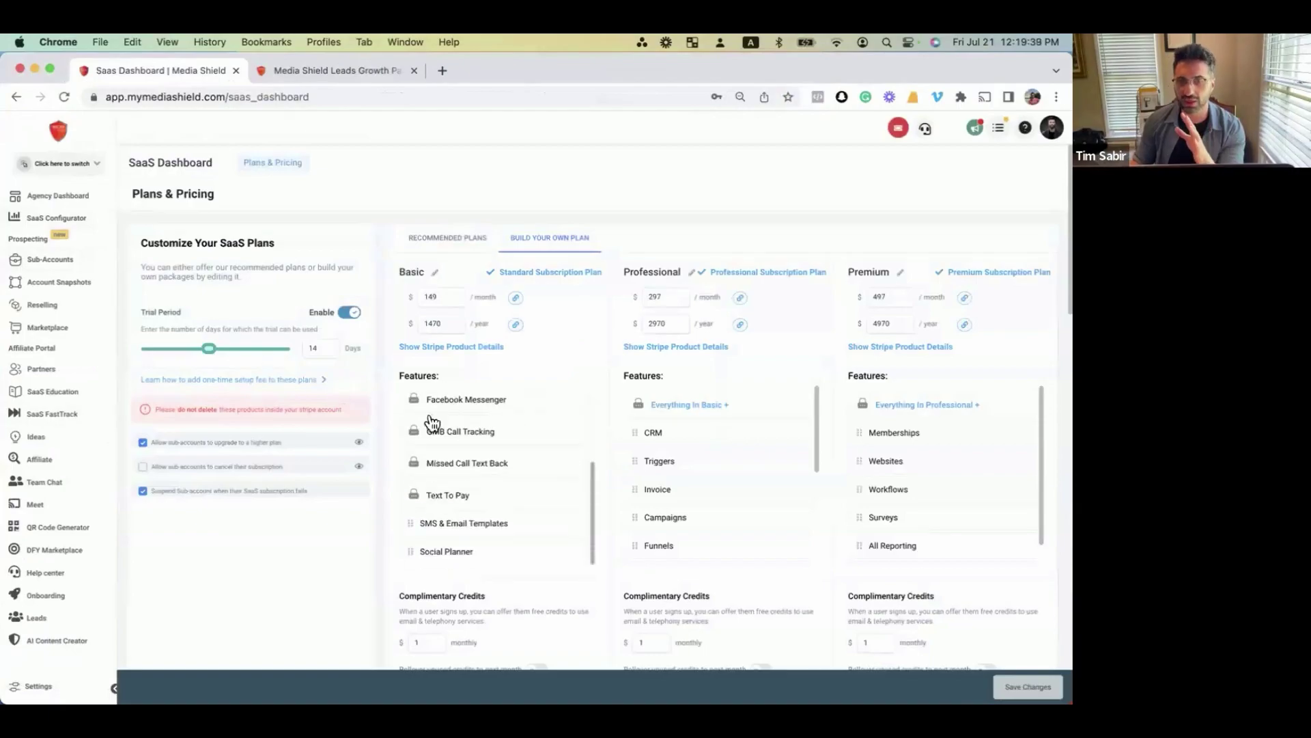
pyautogui.scroll(-5, 388, 449)
pyautogui.scroll(-2, 388, 449)
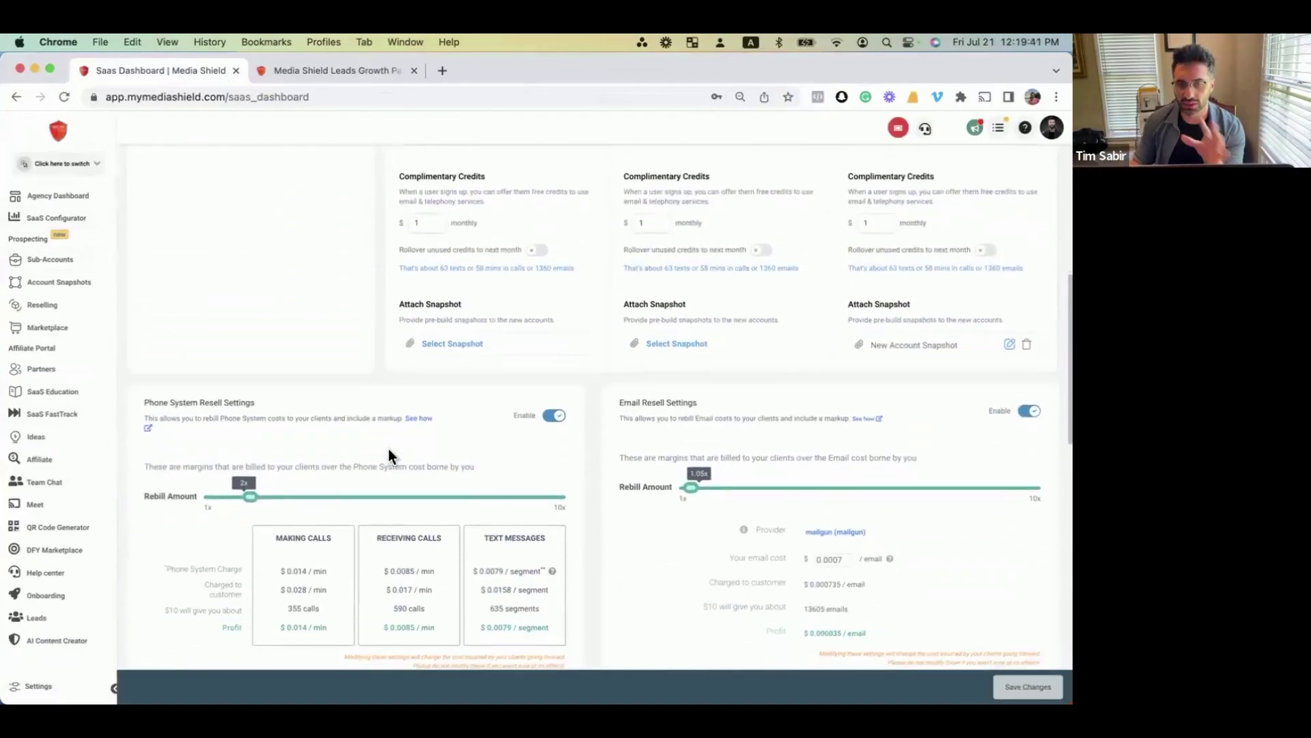
pyautogui.scroll(3, 276, 431)
pyautogui.scroll(4, 276, 432)
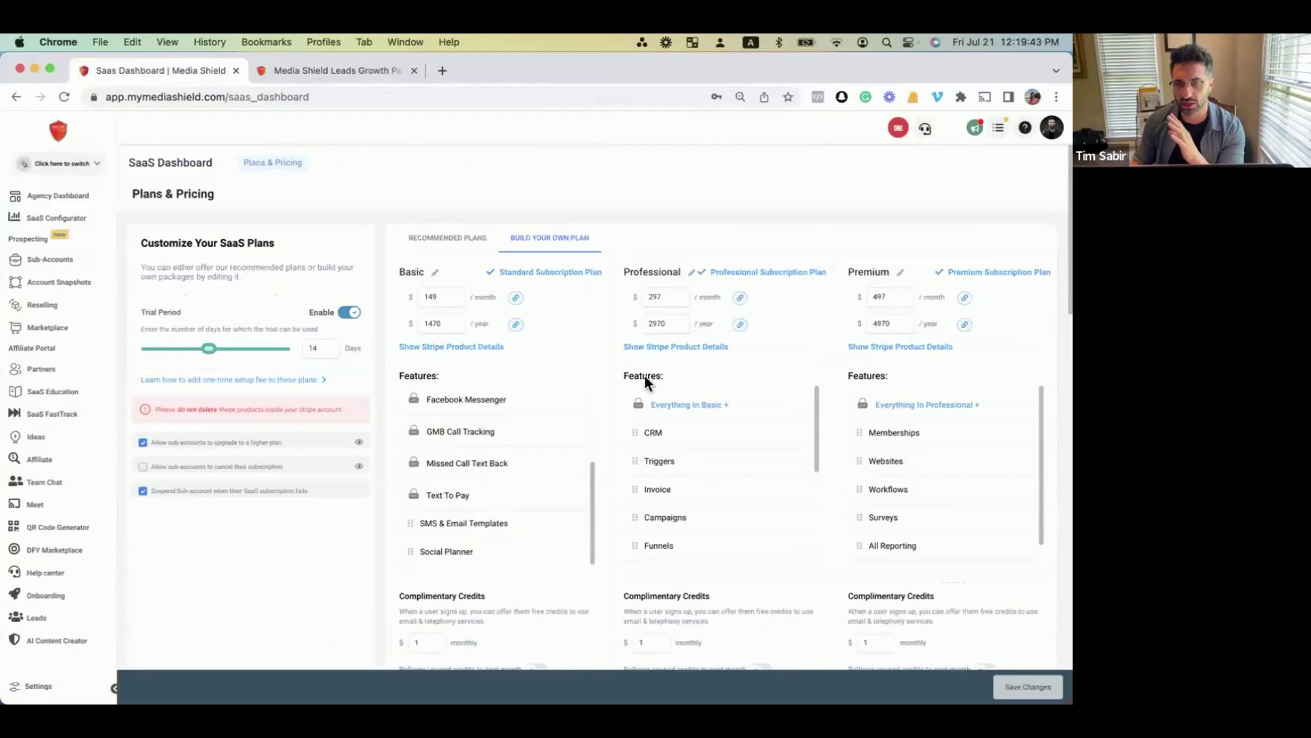
pyautogui.scroll(-6, 382, 452)
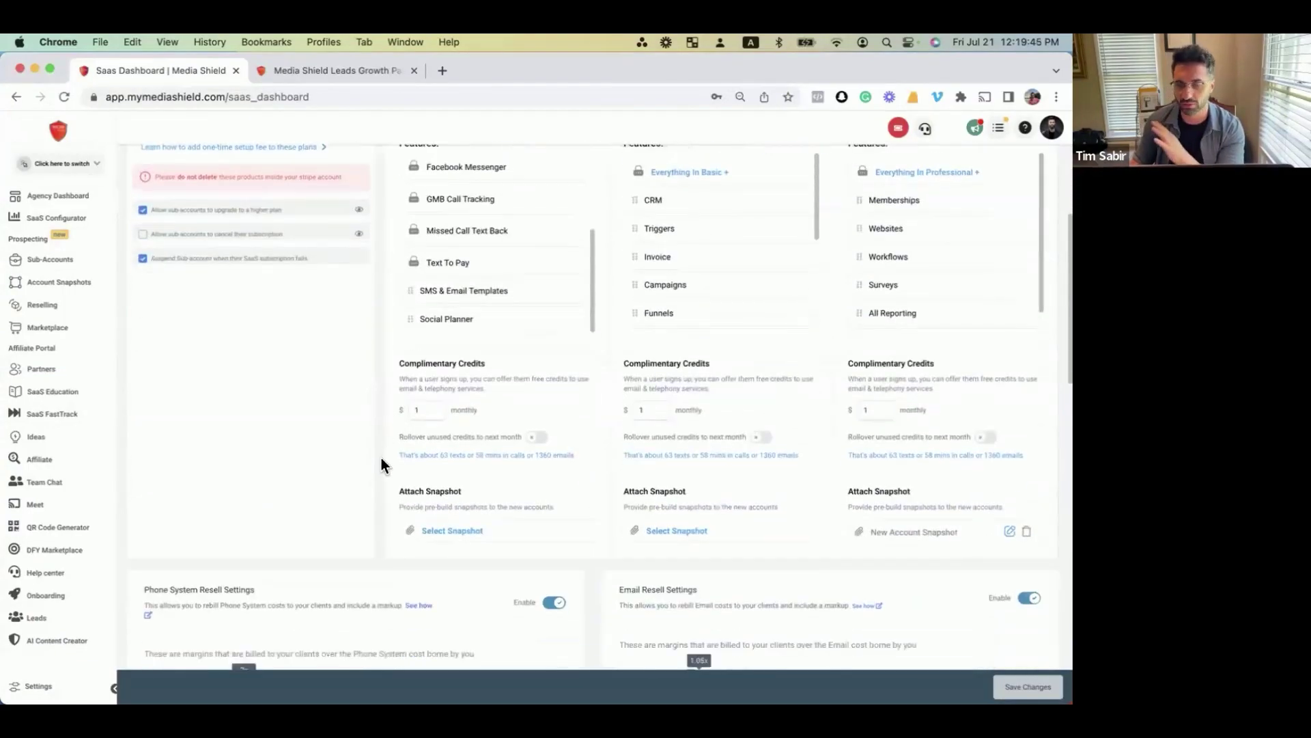
pyautogui.scroll(-2, 379, 474)
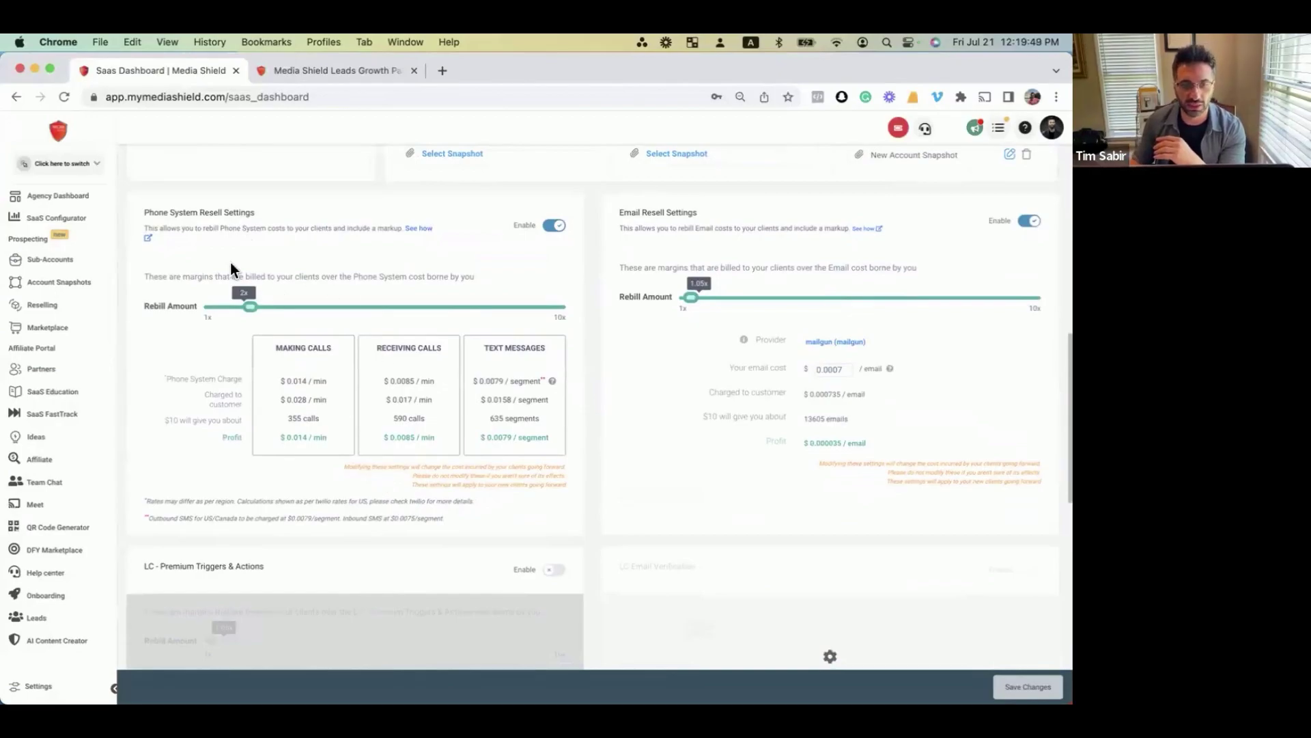
# Raise the email rebill markup to 5.4x to show profit, then lower both markups to 1.6x.
pyautogui.scroll(1, 221, 250)
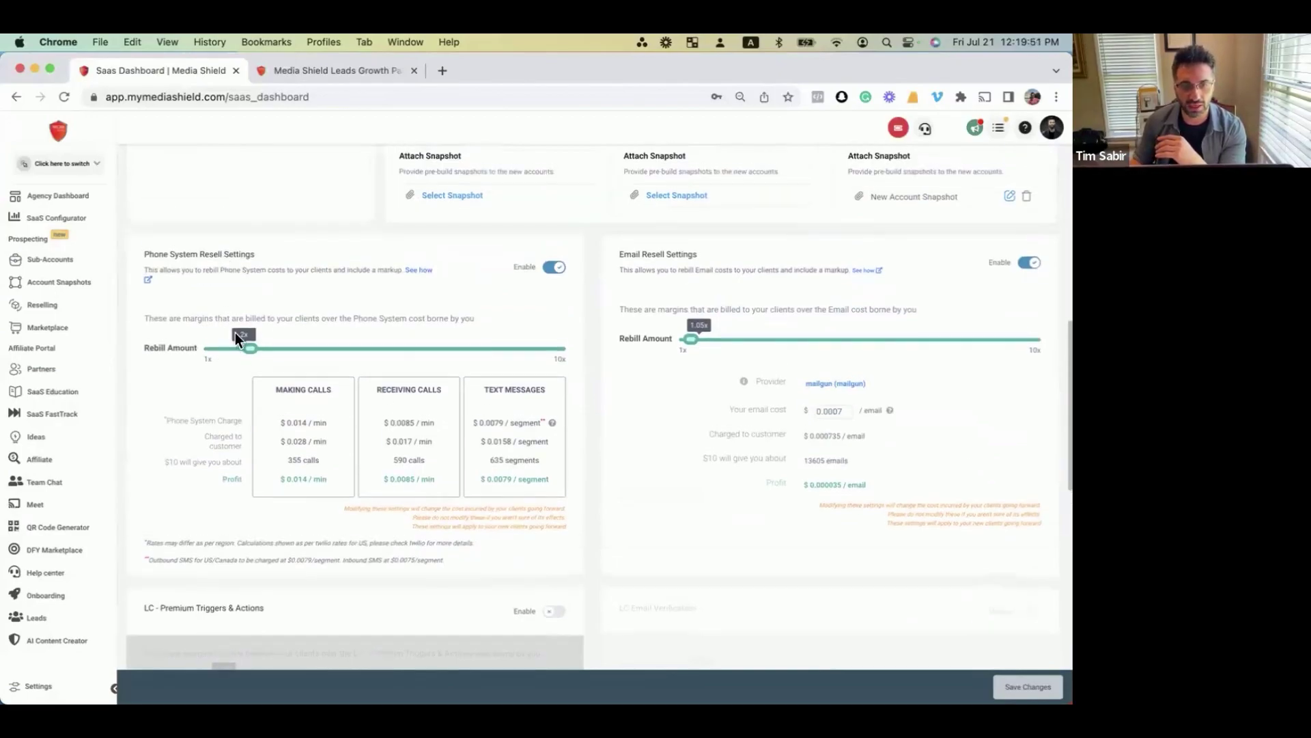
pyautogui.moveTo(250, 348); pyautogui.dragTo(572, 348)
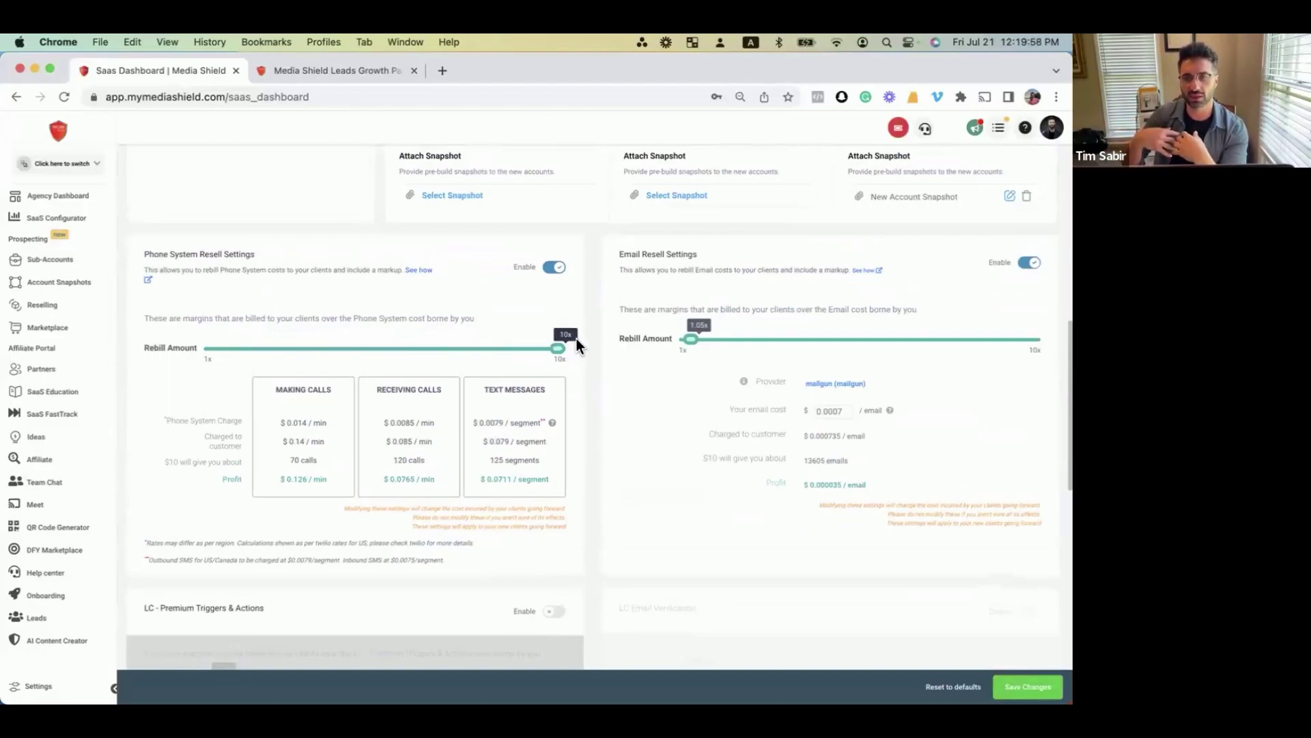
pyautogui.moveTo(690, 343); pyautogui.dragTo(856, 347)
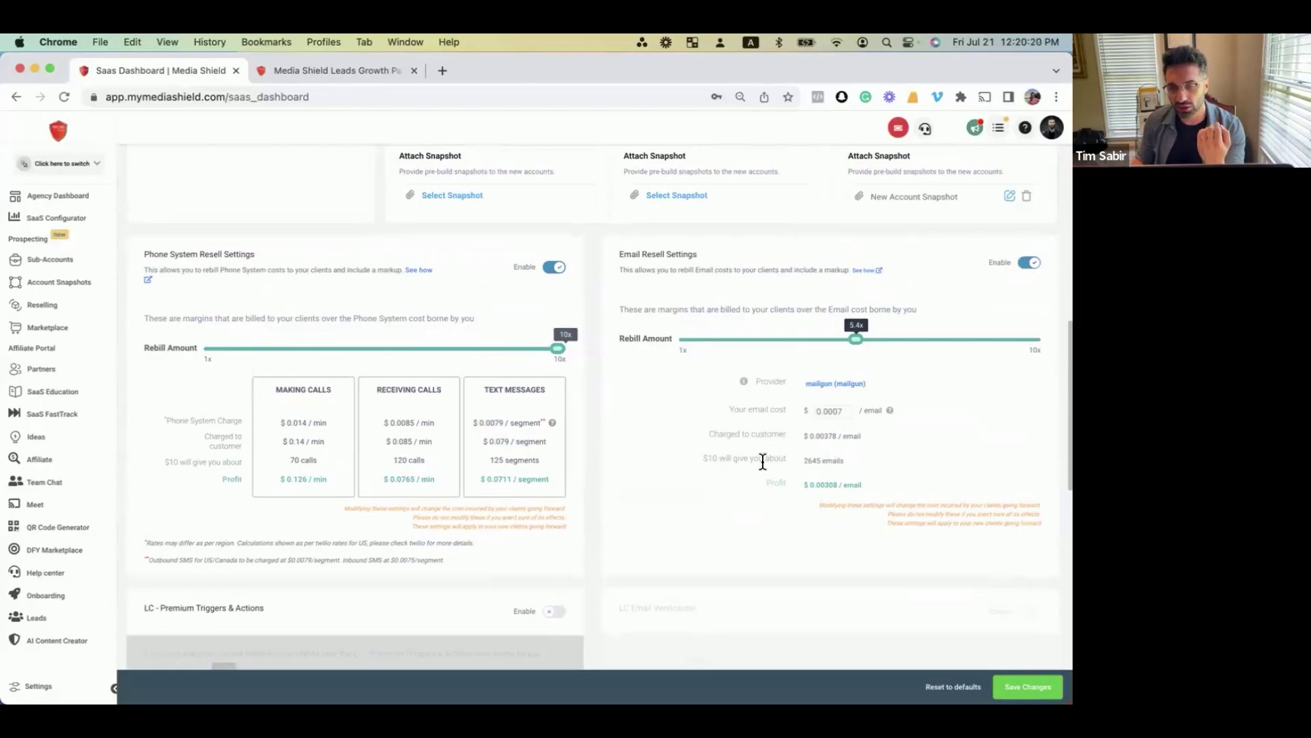
pyautogui.moveTo(803, 462); pyautogui.dragTo(848, 469)
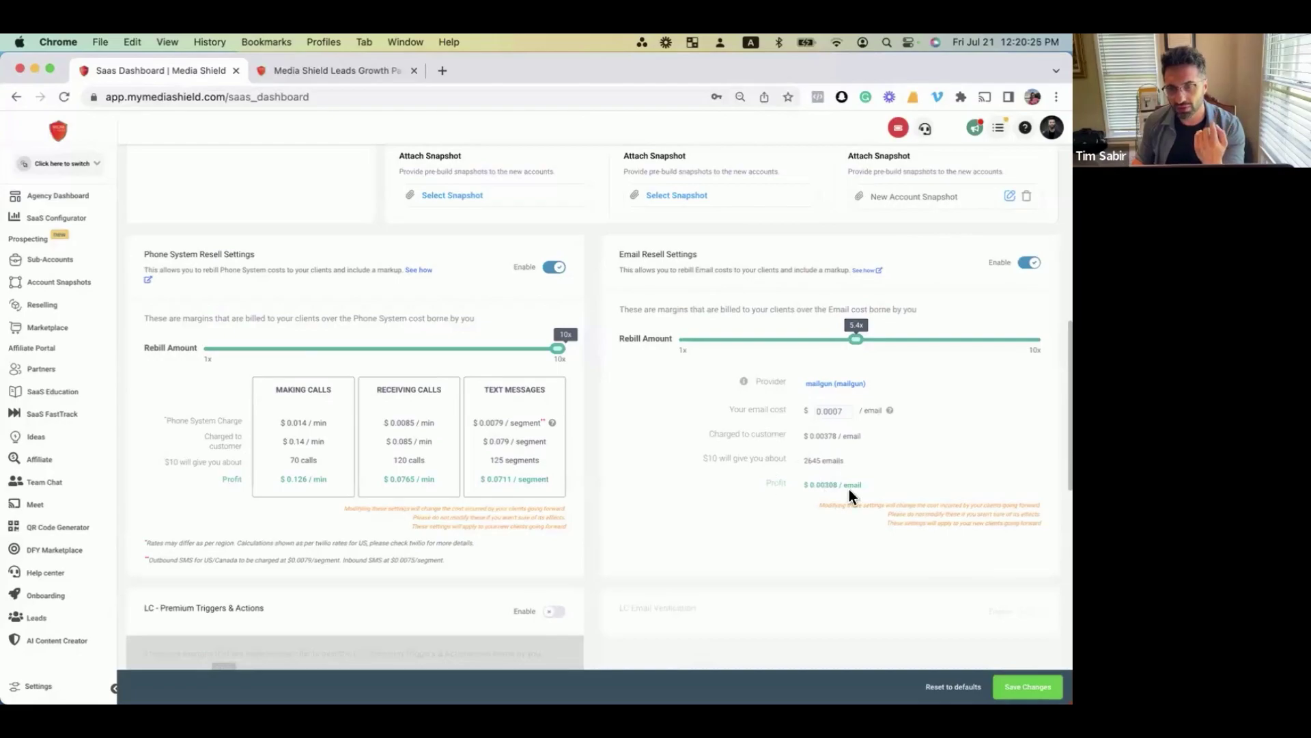
pyautogui.moveTo(862, 485); pyautogui.dragTo(803, 486)
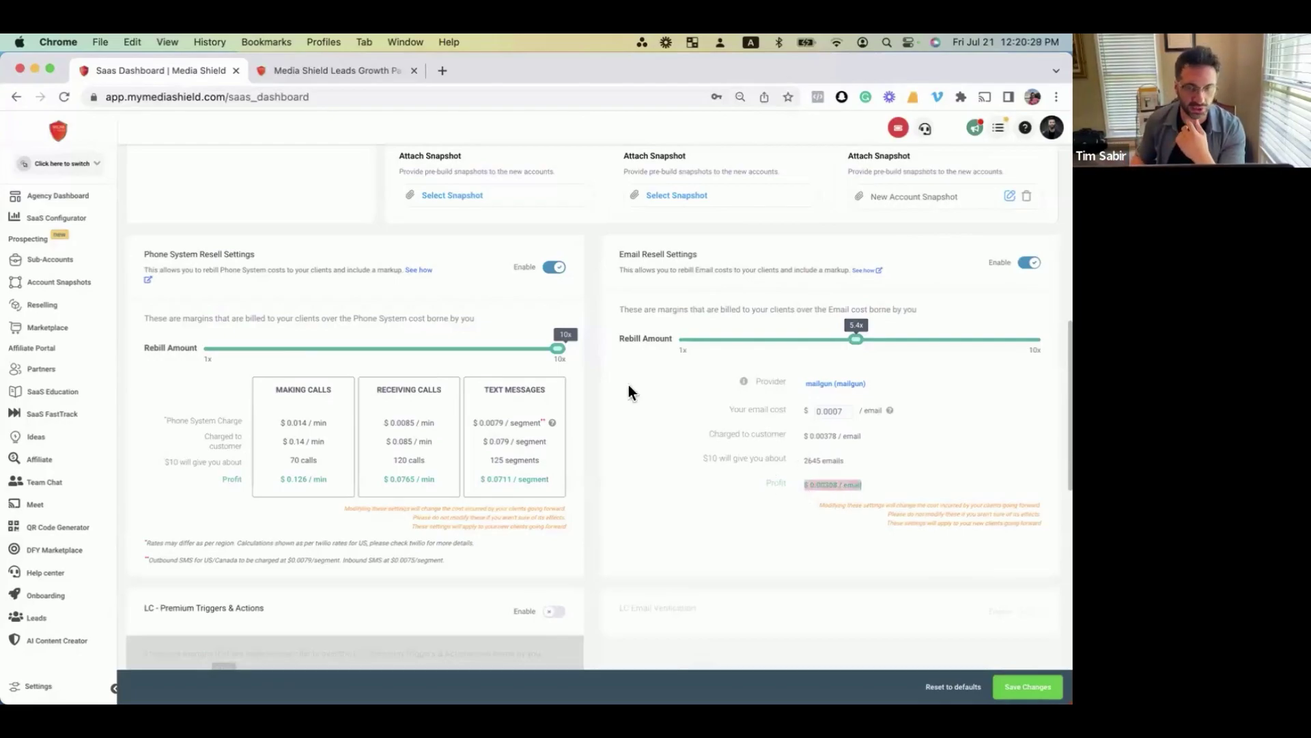
pyautogui.moveTo(855, 340); pyautogui.dragTo(711, 356)
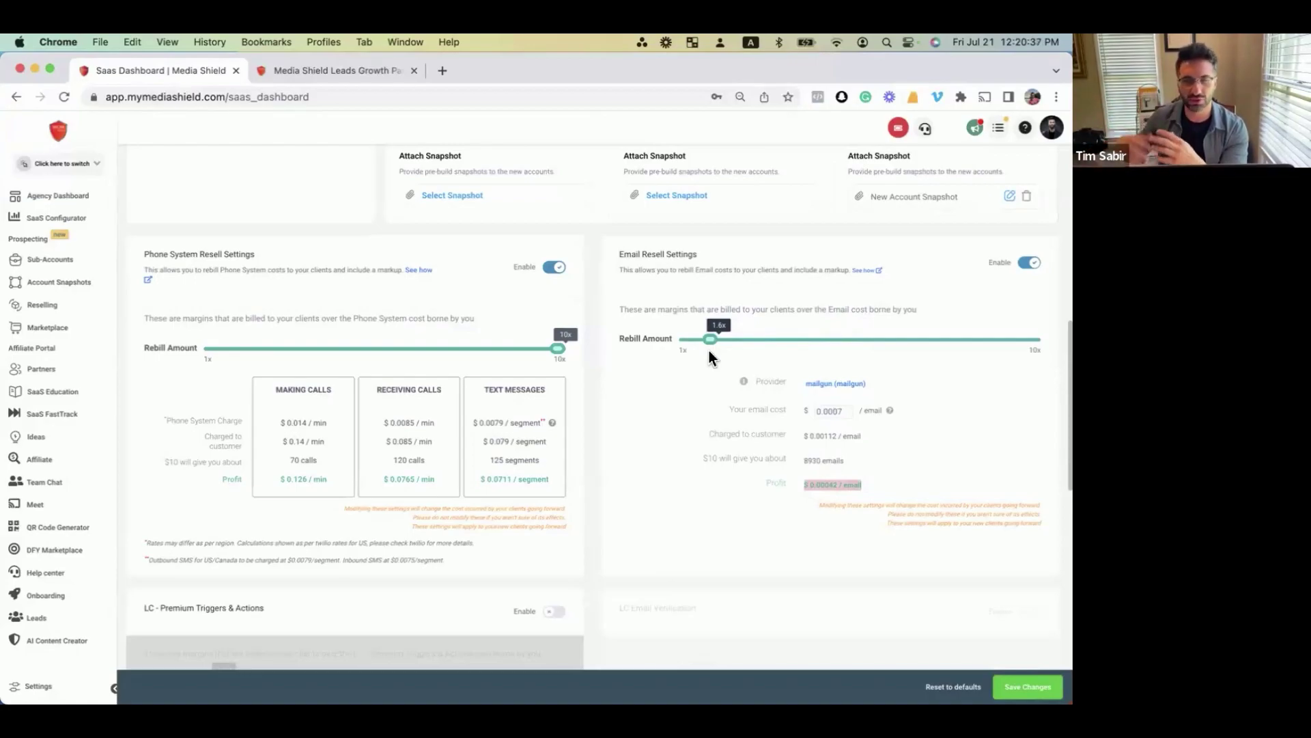
pyautogui.moveTo(546, 351); pyautogui.dragTo(235, 361)
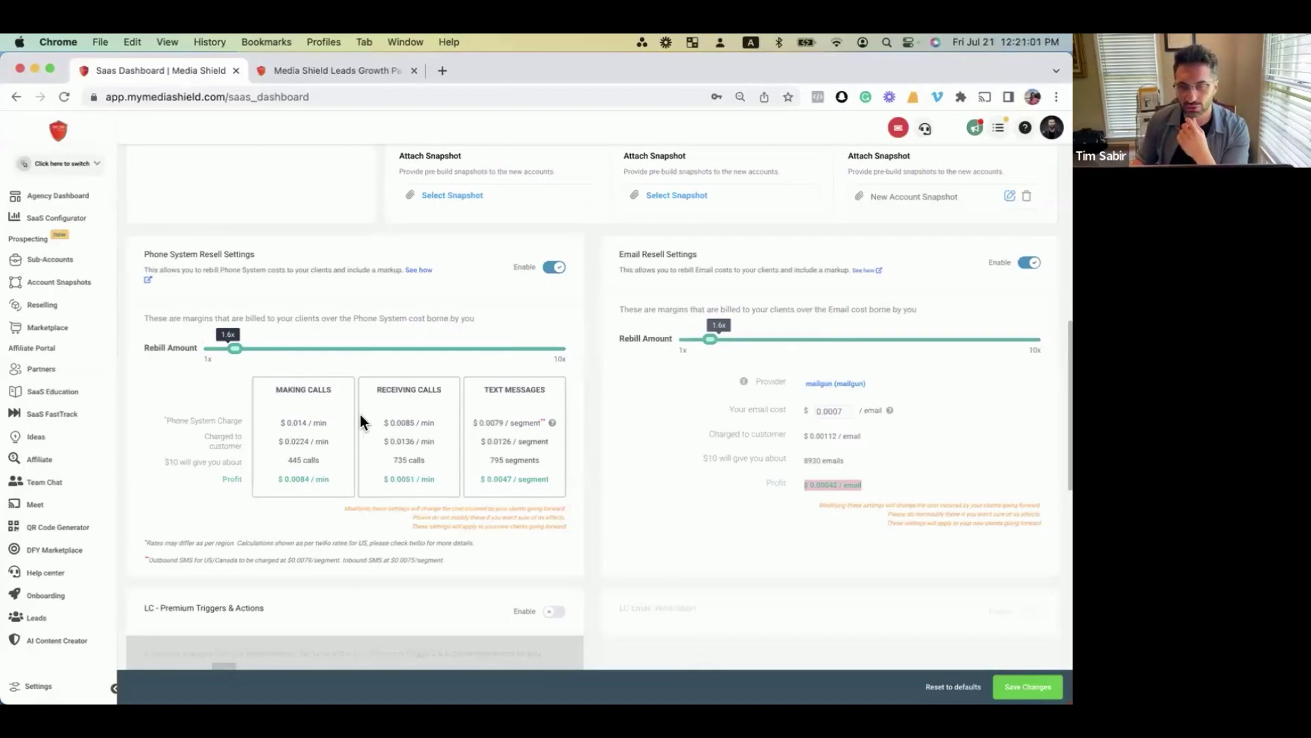
# Scroll through the resell settings, then bring the Notes Q&A list back to the front.
pyautogui.scroll(5, 364, 413)
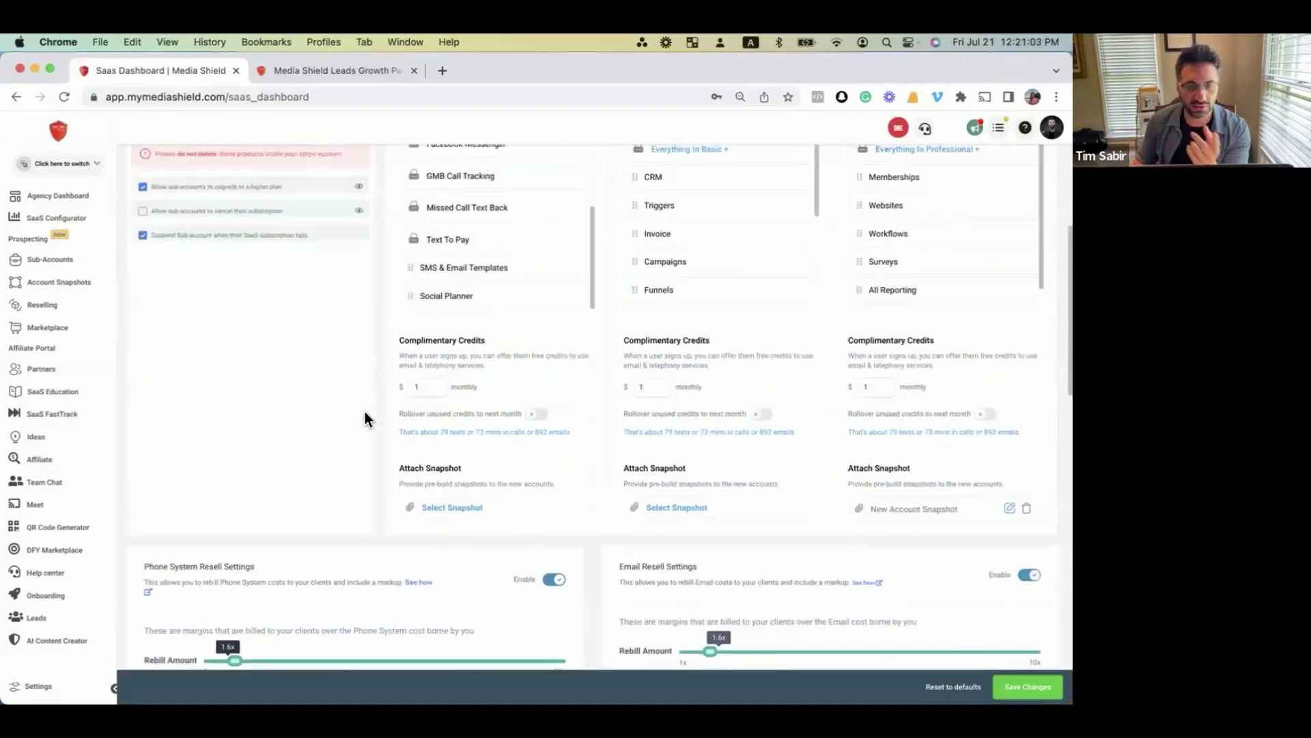
pyautogui.scroll(-10, 363, 412)
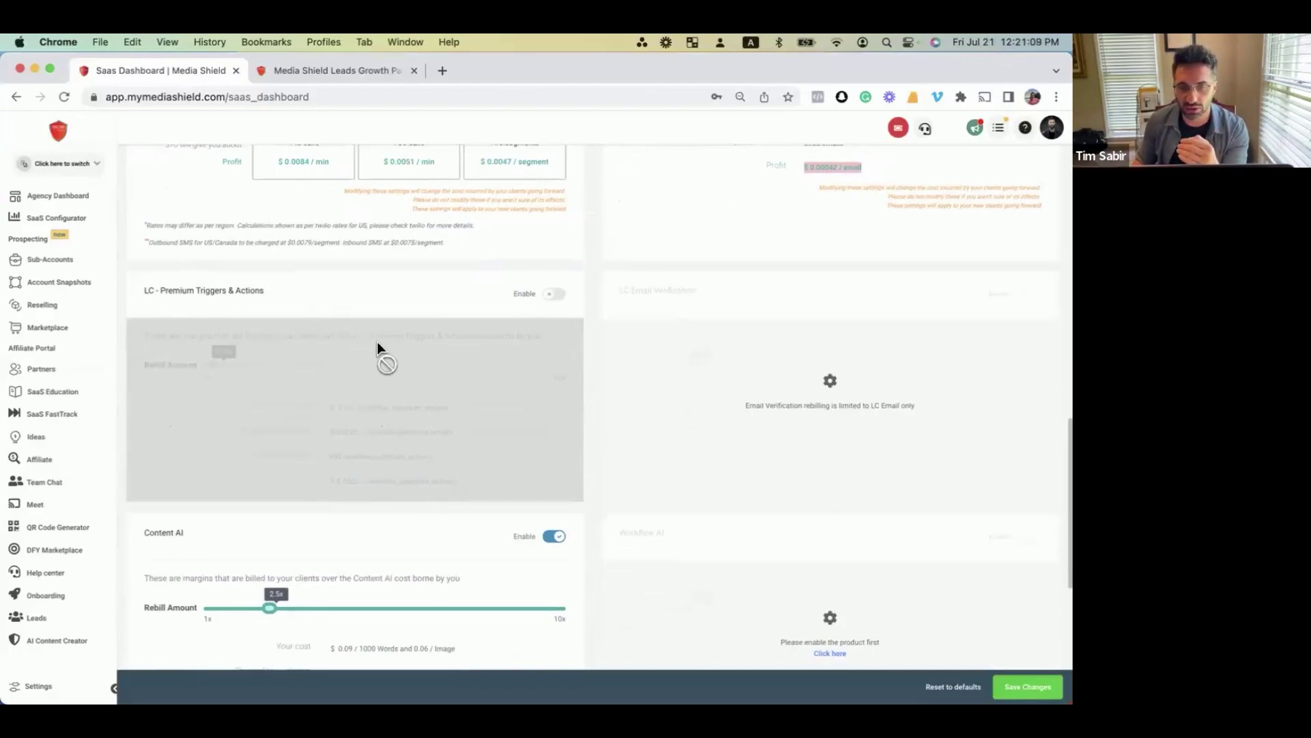
pyautogui.scroll(5, 377, 343)
pyautogui.hotkey('ctrl', 'Up')
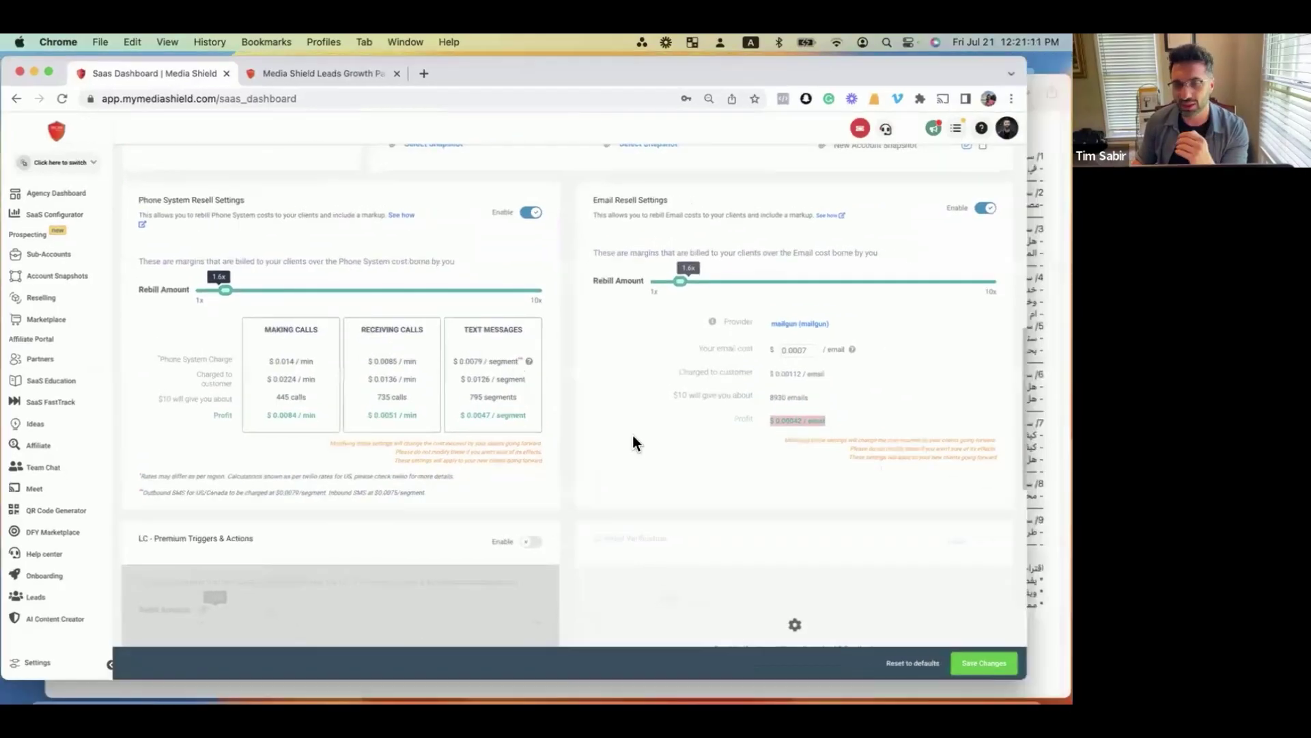
pyautogui.press('super+Tab')
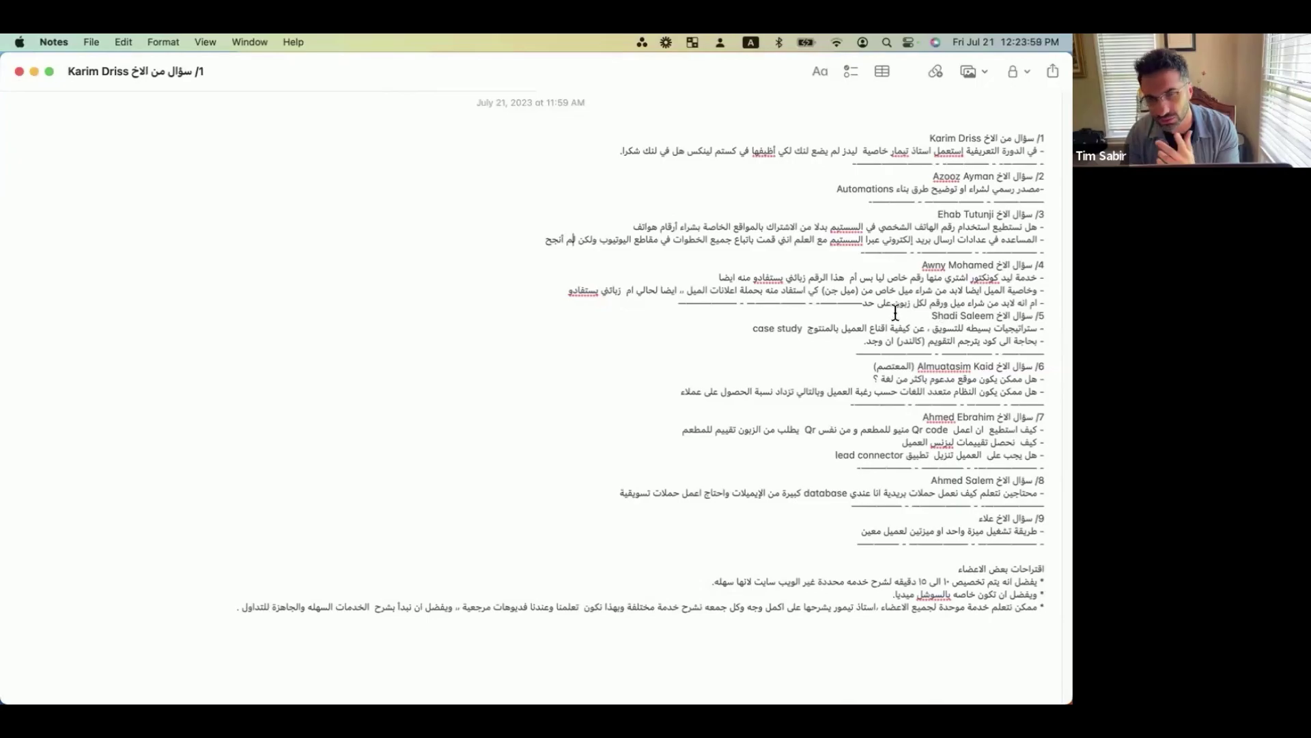
# Highlight the question 4 line asking whether an email and number must be bought per client.
pyautogui.tripleClick(971, 302)
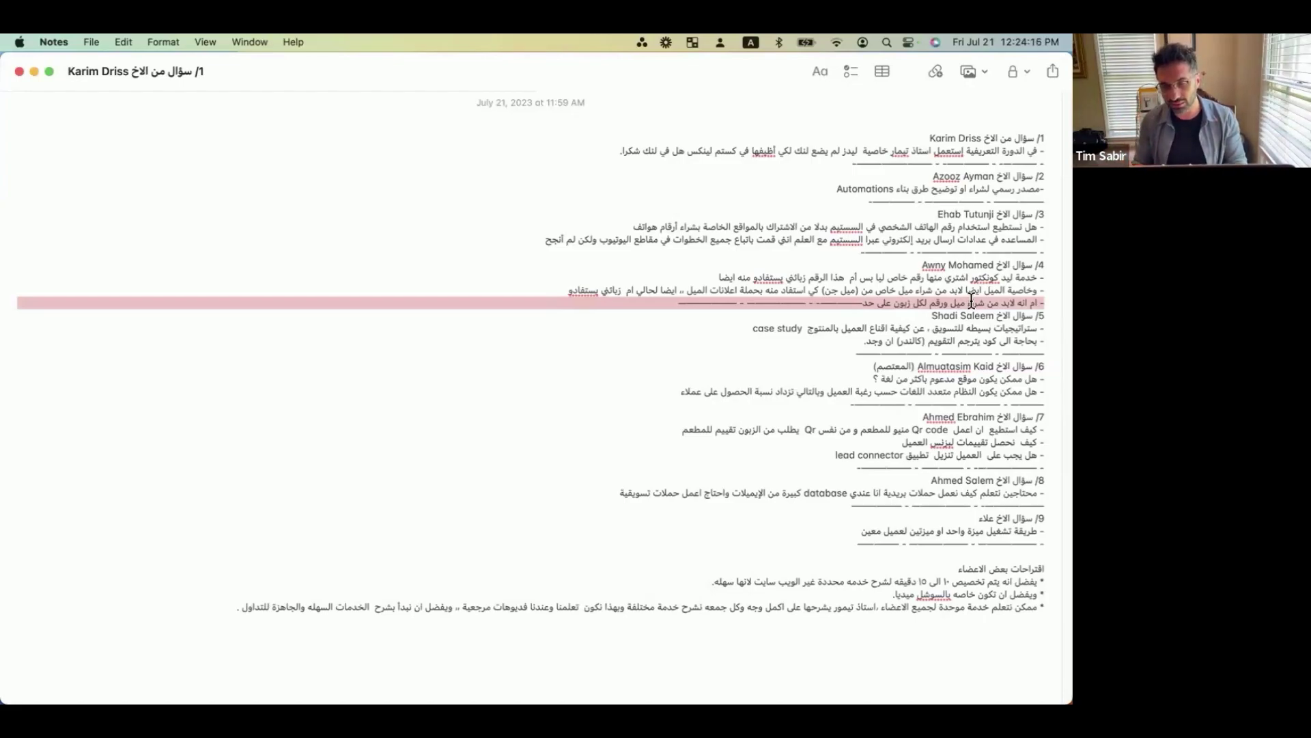
pyautogui.hotkey('ctrl', 'Up')
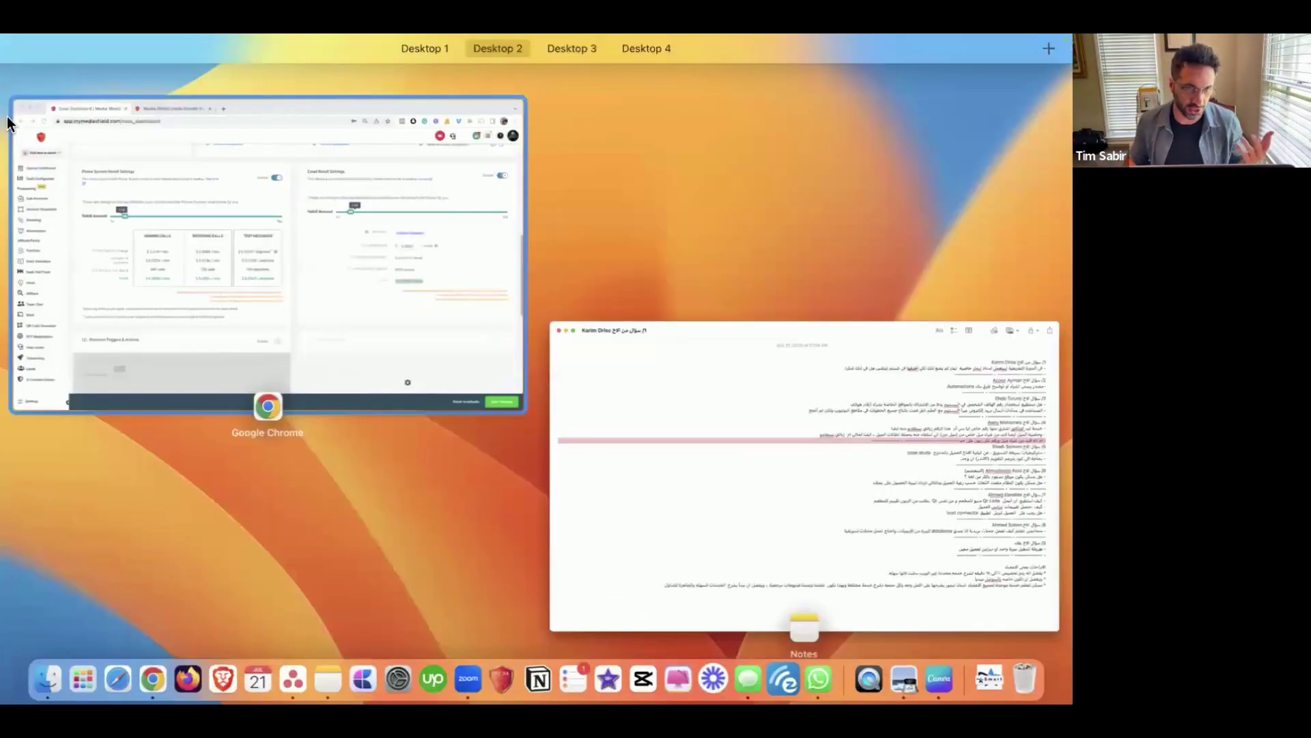
# Switch to the sub-account matching 'sold', then search the switcher again for 'your compa'.
pyautogui.click(8, 122)
pyautogui.click(47, 153)
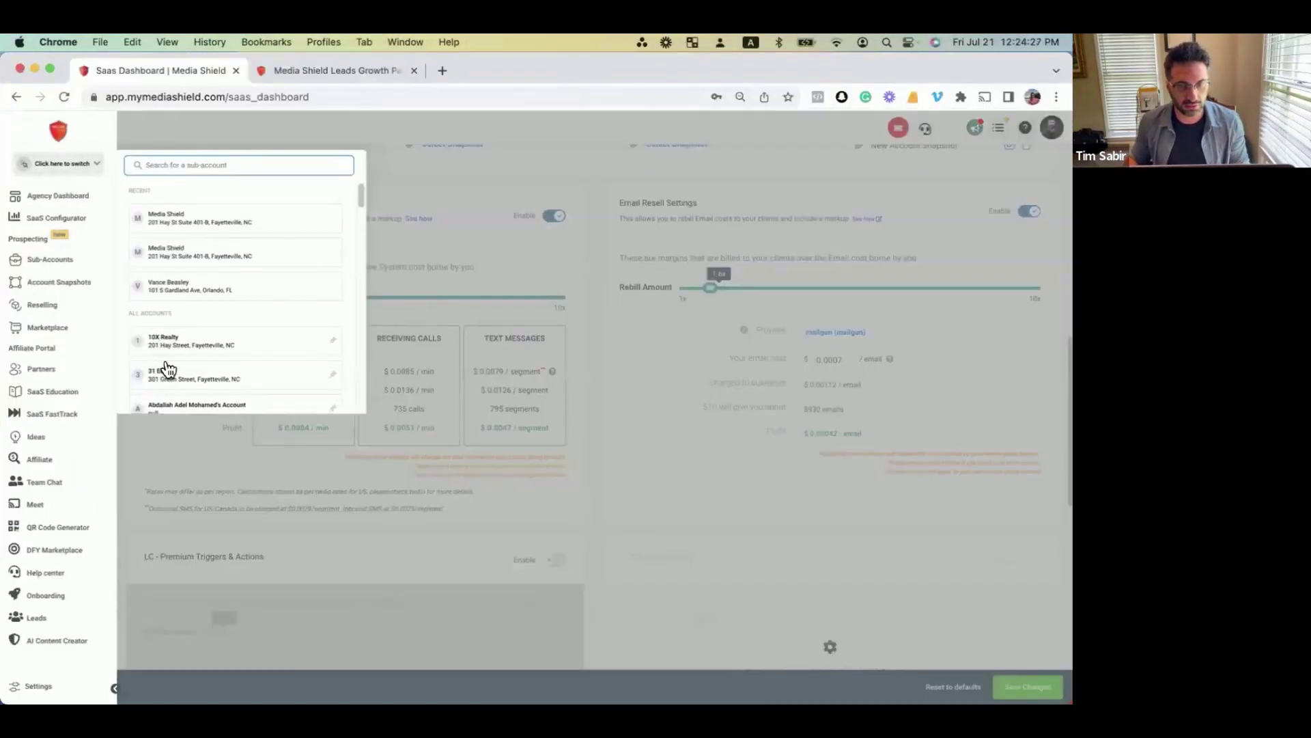
pyautogui.scroll(-2, 167, 373)
pyautogui.write('sold')
pyautogui.click(202, 183)
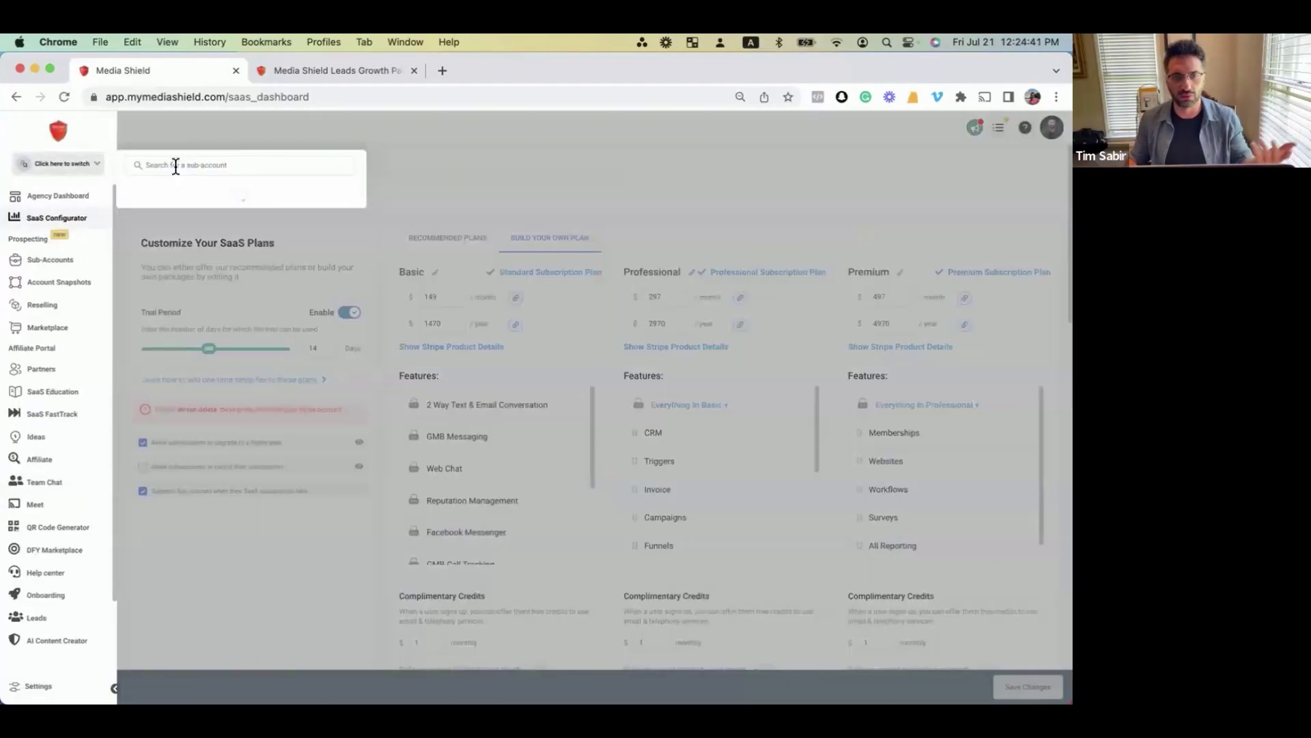
pyautogui.click(175, 166)
pyautogui.write('your')
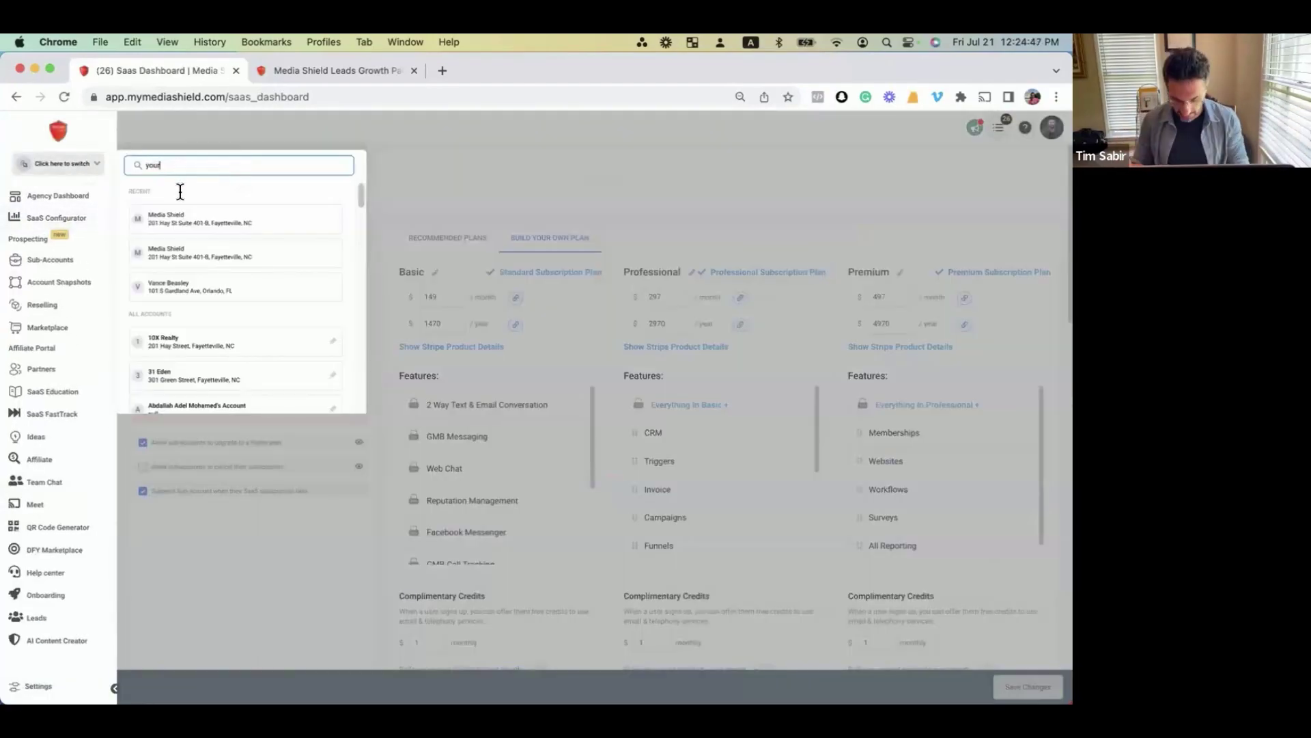
pyautogui.write(' compa')
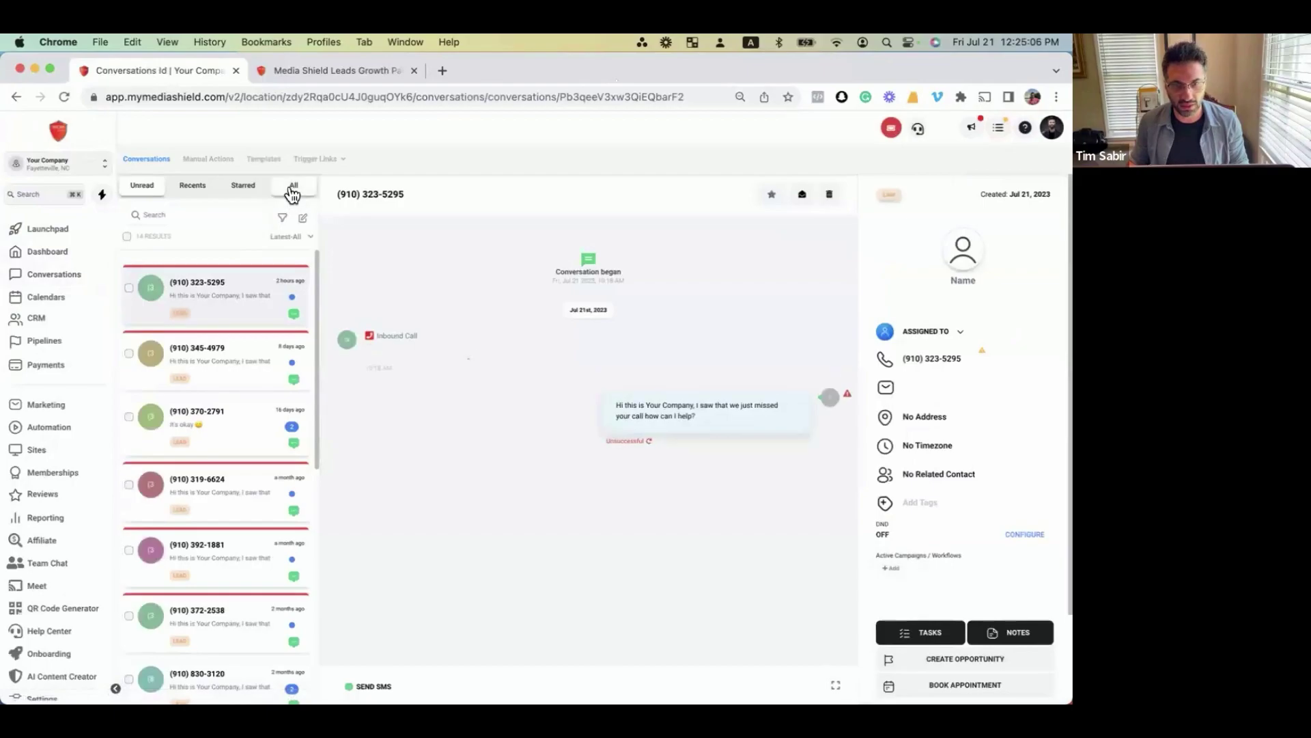
# In the Your Company sub-account, log in as a found staff user, then return to the dashboard.
pyautogui.click(293, 194)
pyautogui.click(1052, 127)
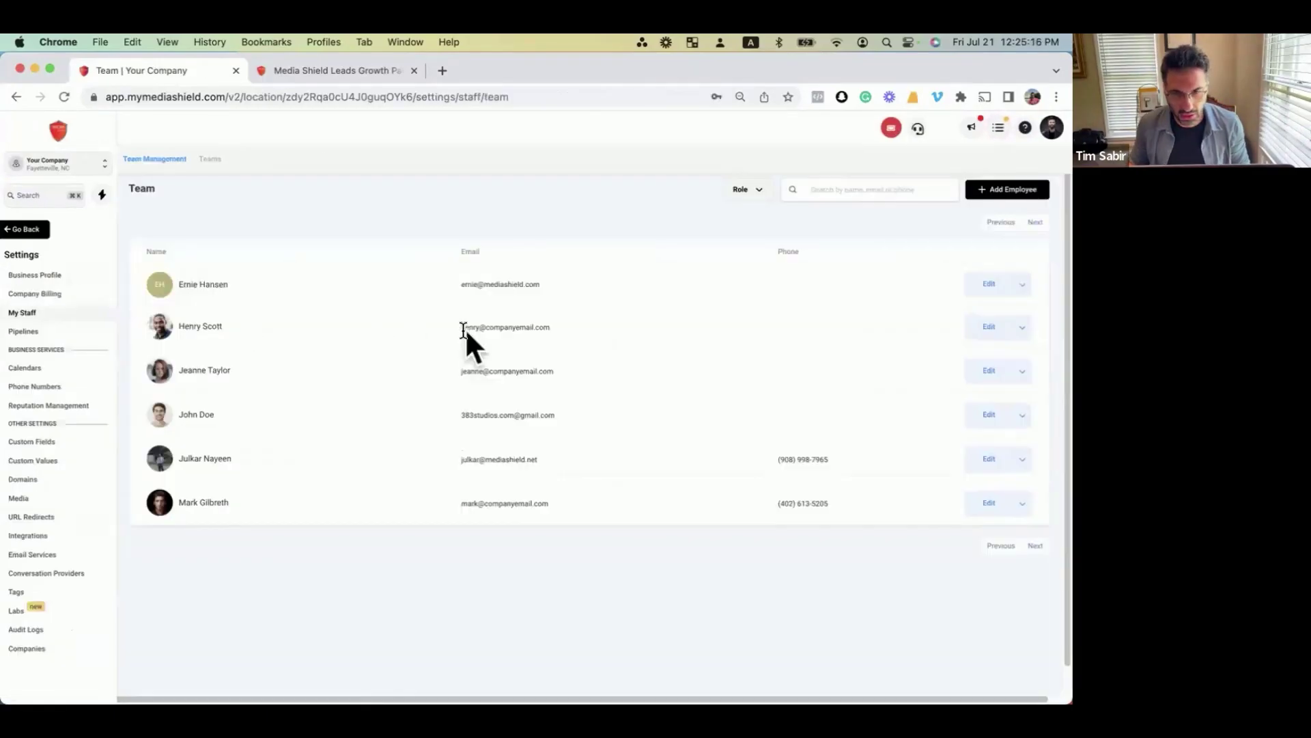
pyautogui.click(1050, 128)
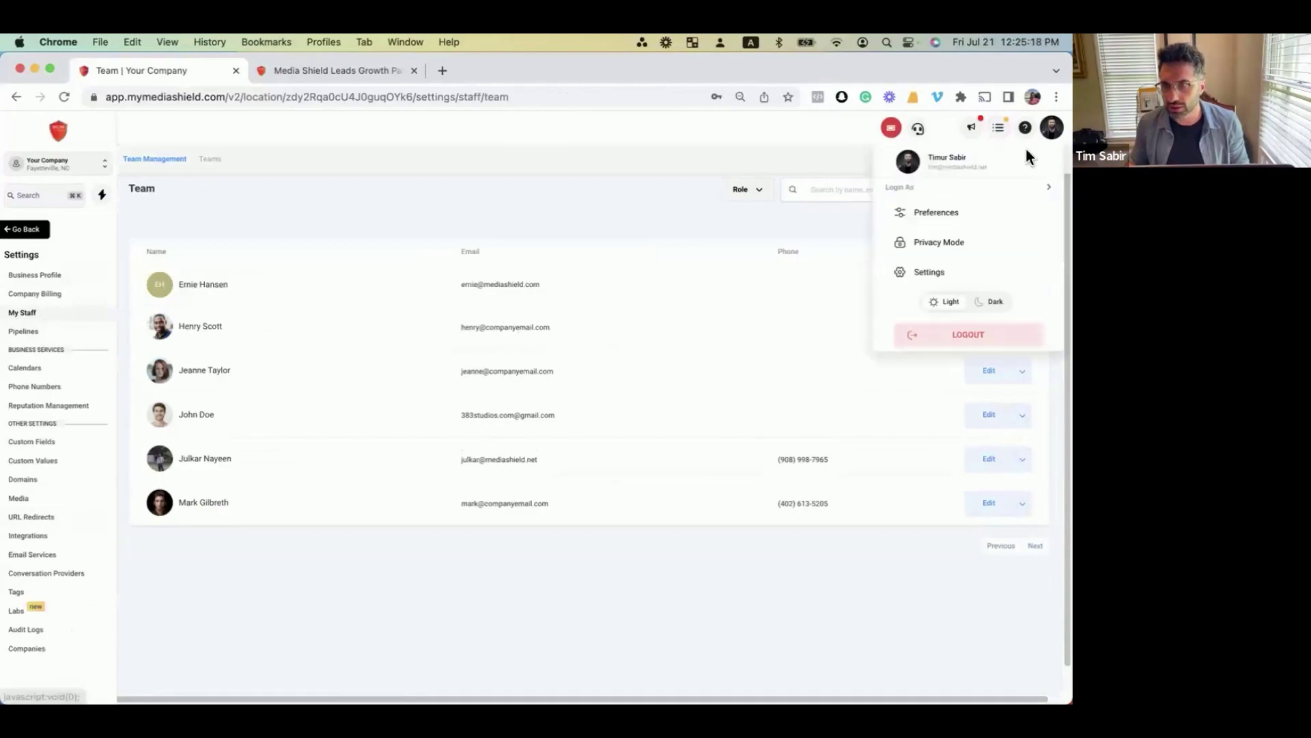
pyautogui.click(936, 189)
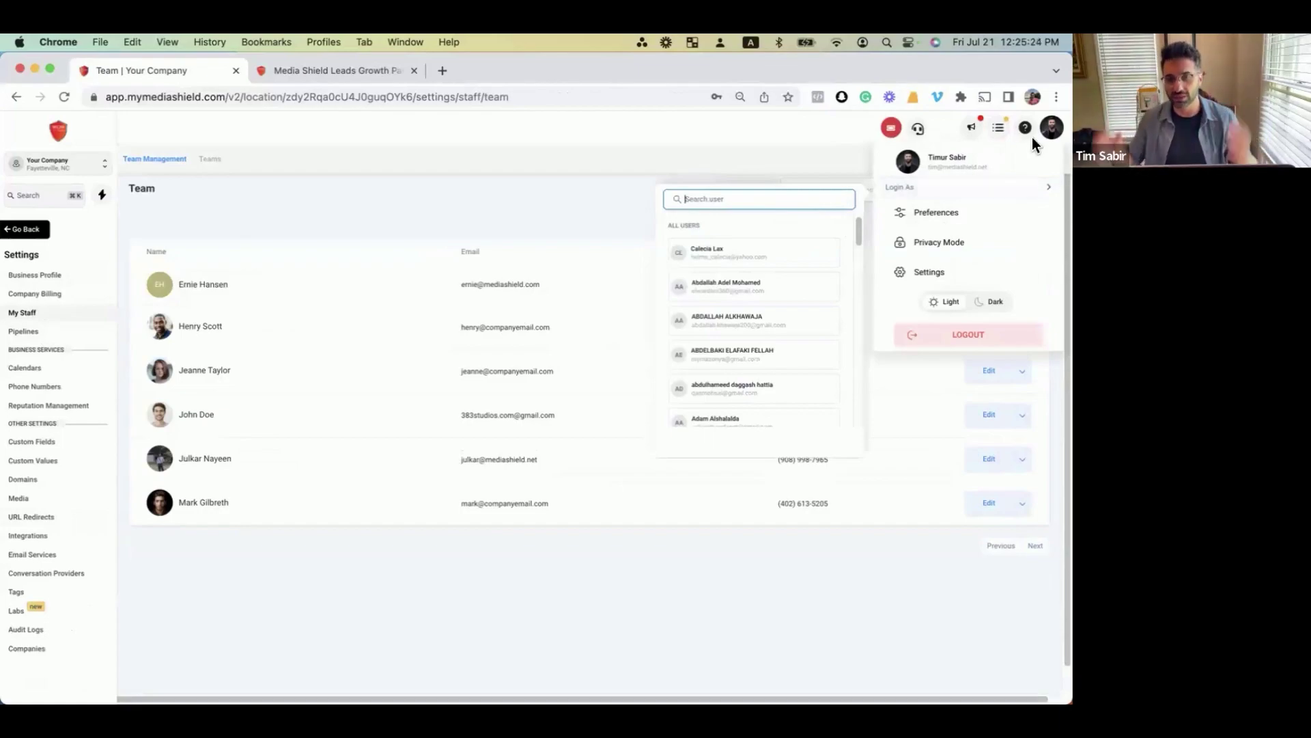
pyautogui.write('hen')
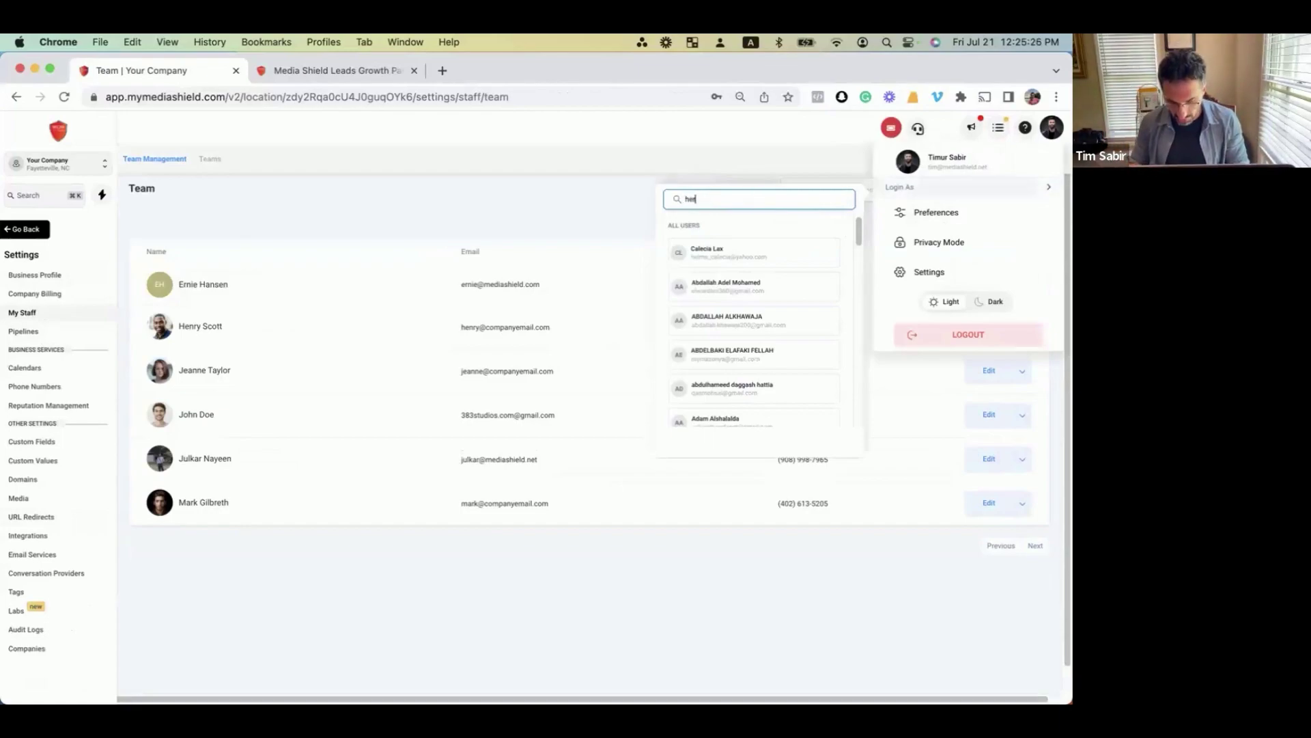
pyautogui.write('n')
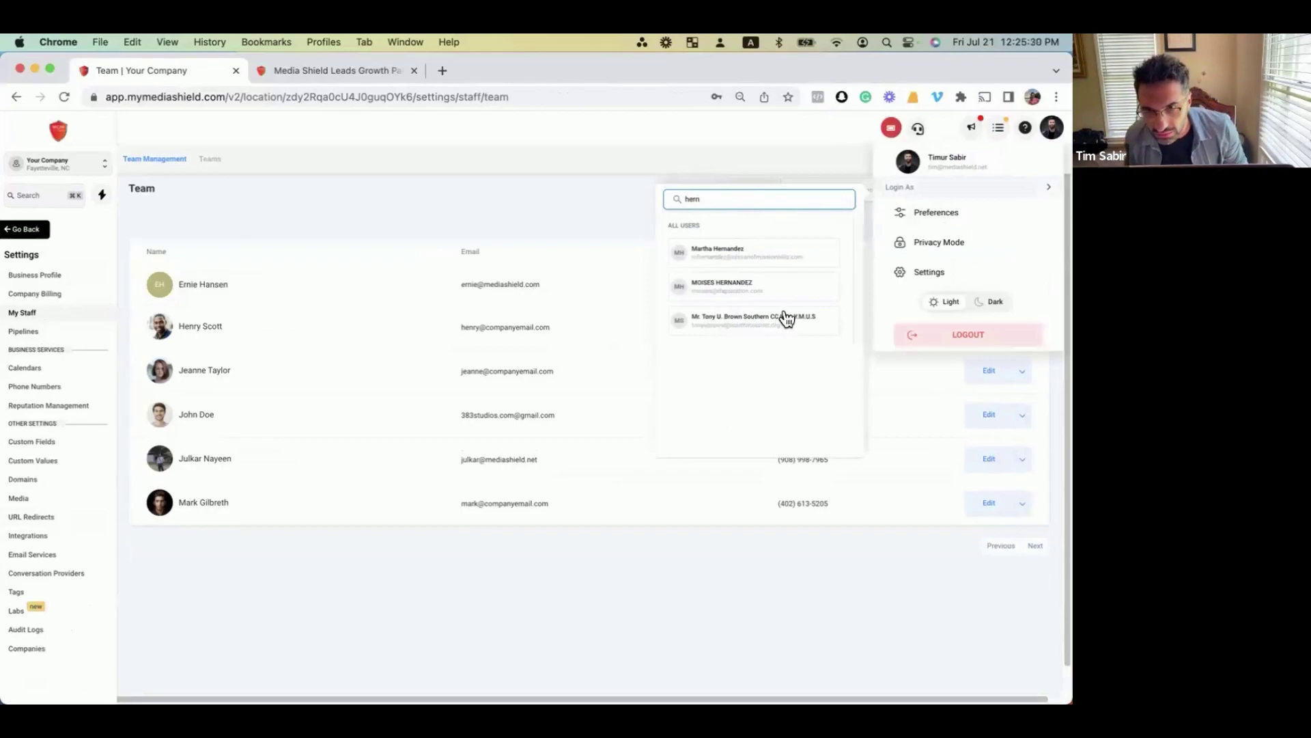
pyautogui.press('BackSpace')
pyautogui.press('BackSpace')
pyautogui.press('BackSpace')
pyautogui.press('BackSpace')
pyautogui.write('John do')
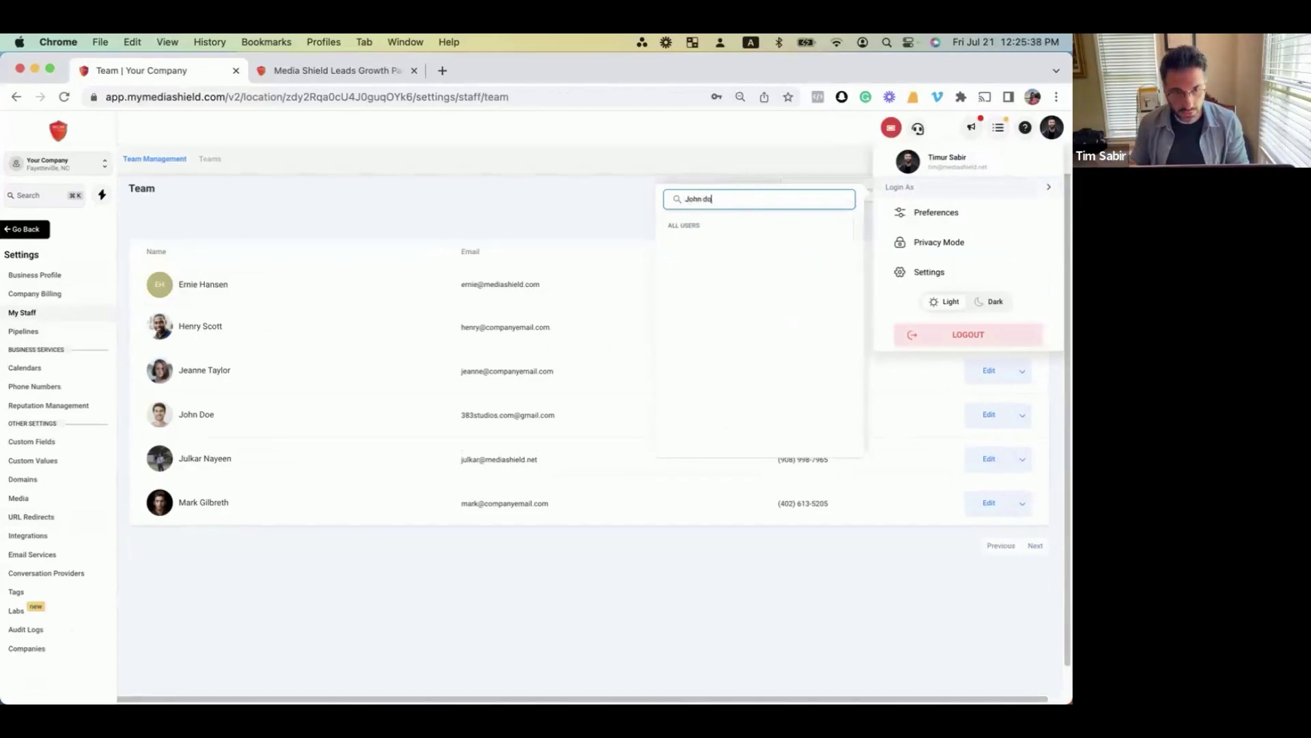
pyautogui.write('e')
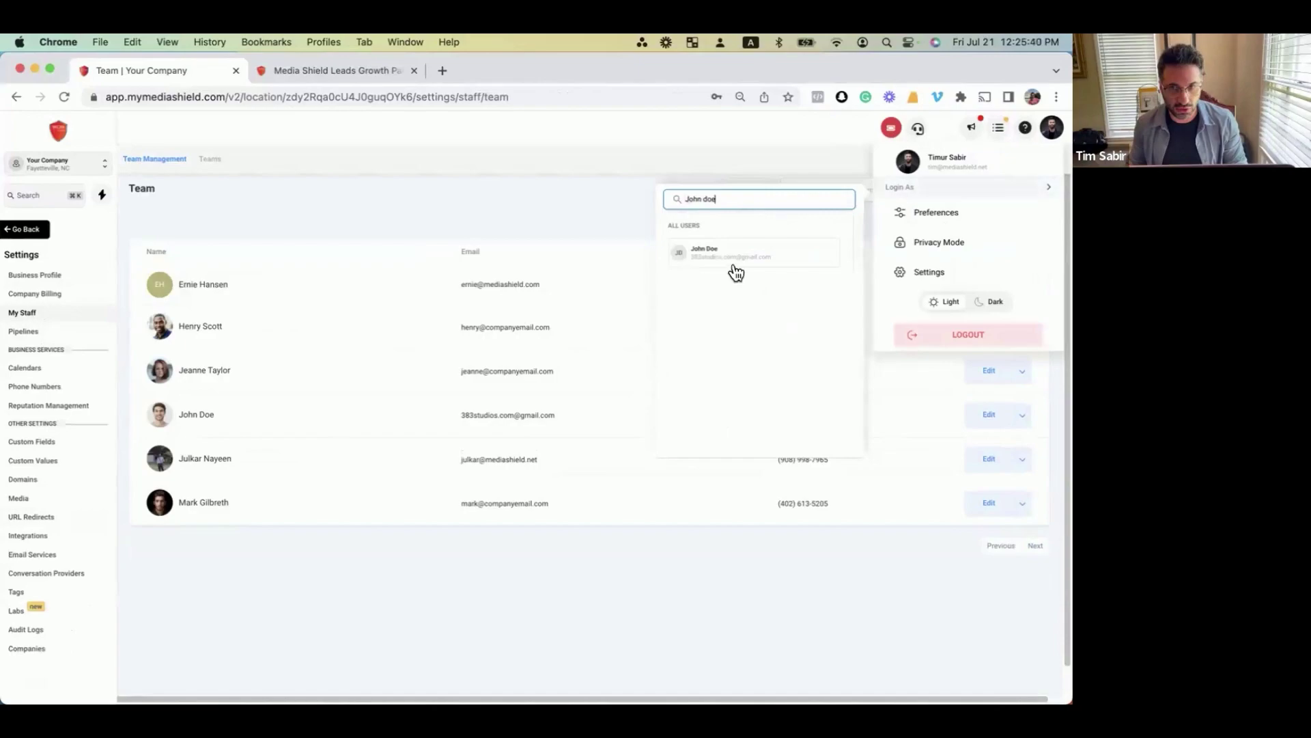
pyautogui.click(736, 273)
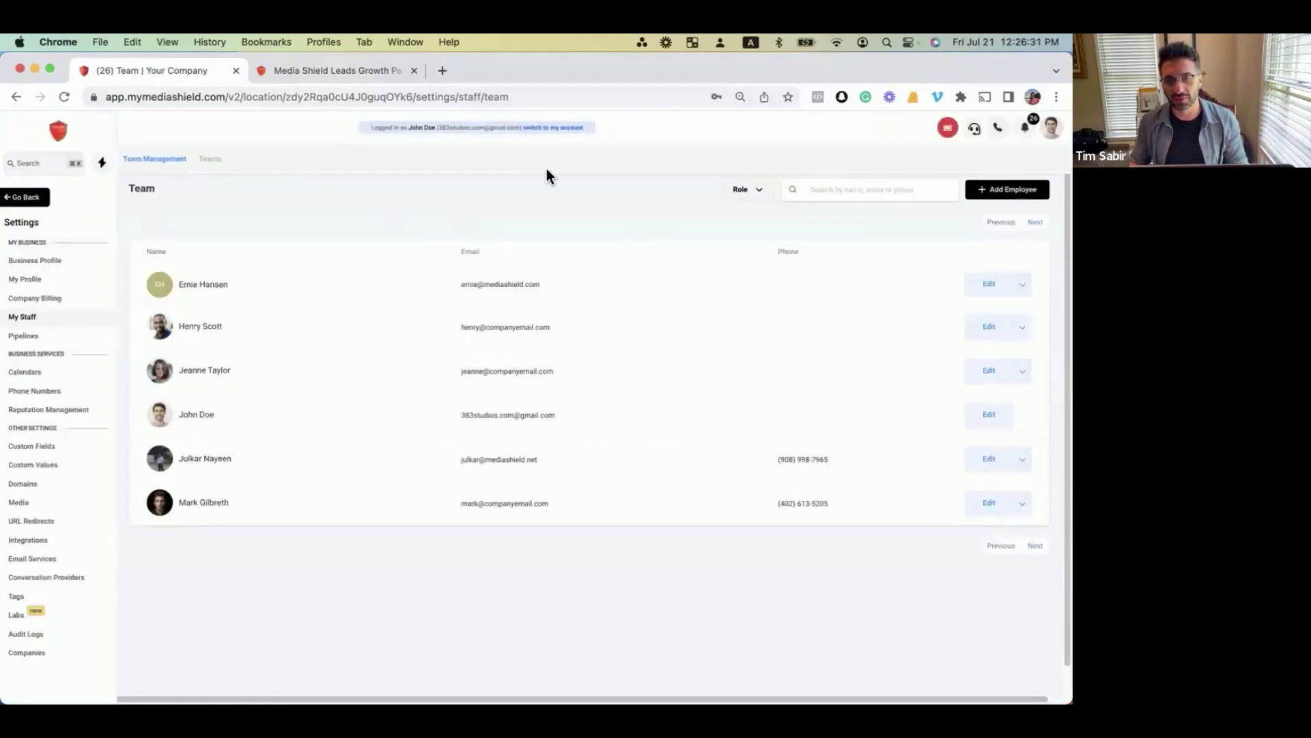
pyautogui.click(39, 201)
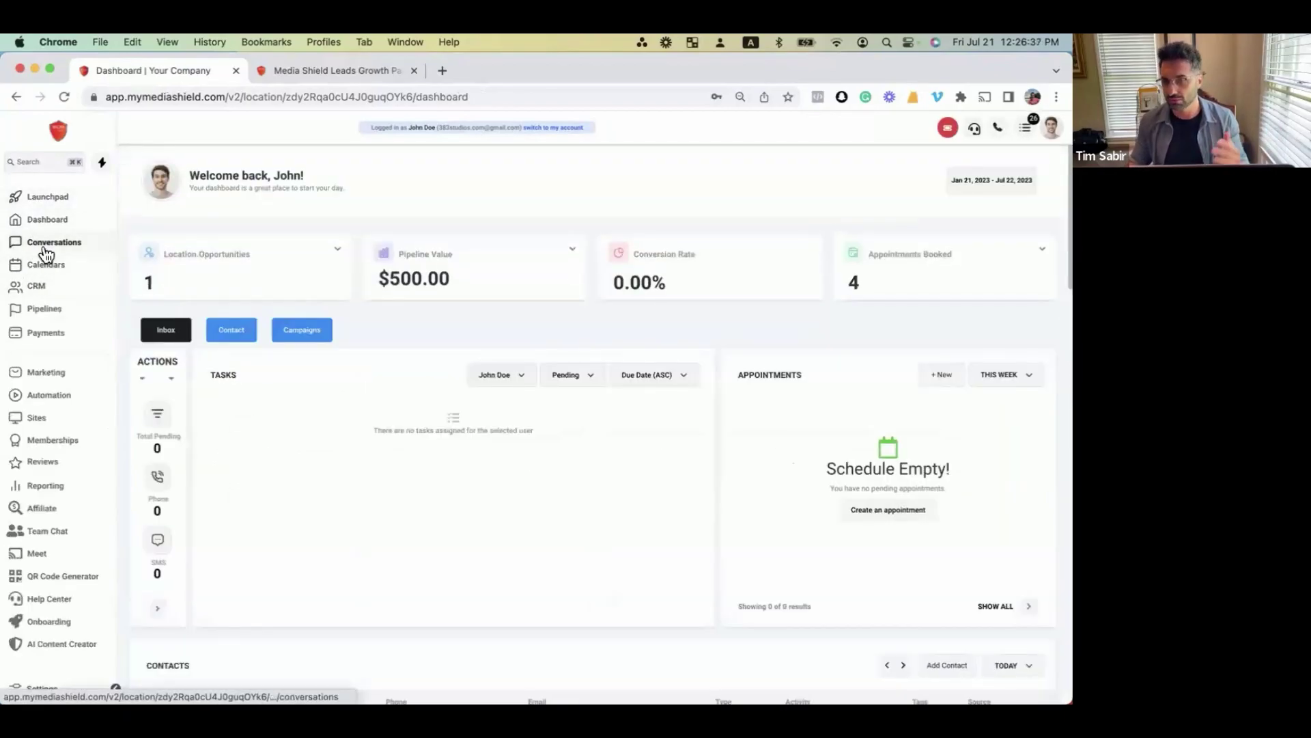
# Open Conversations and save an email address on the first conversation's contact.
pyautogui.click(45, 254)
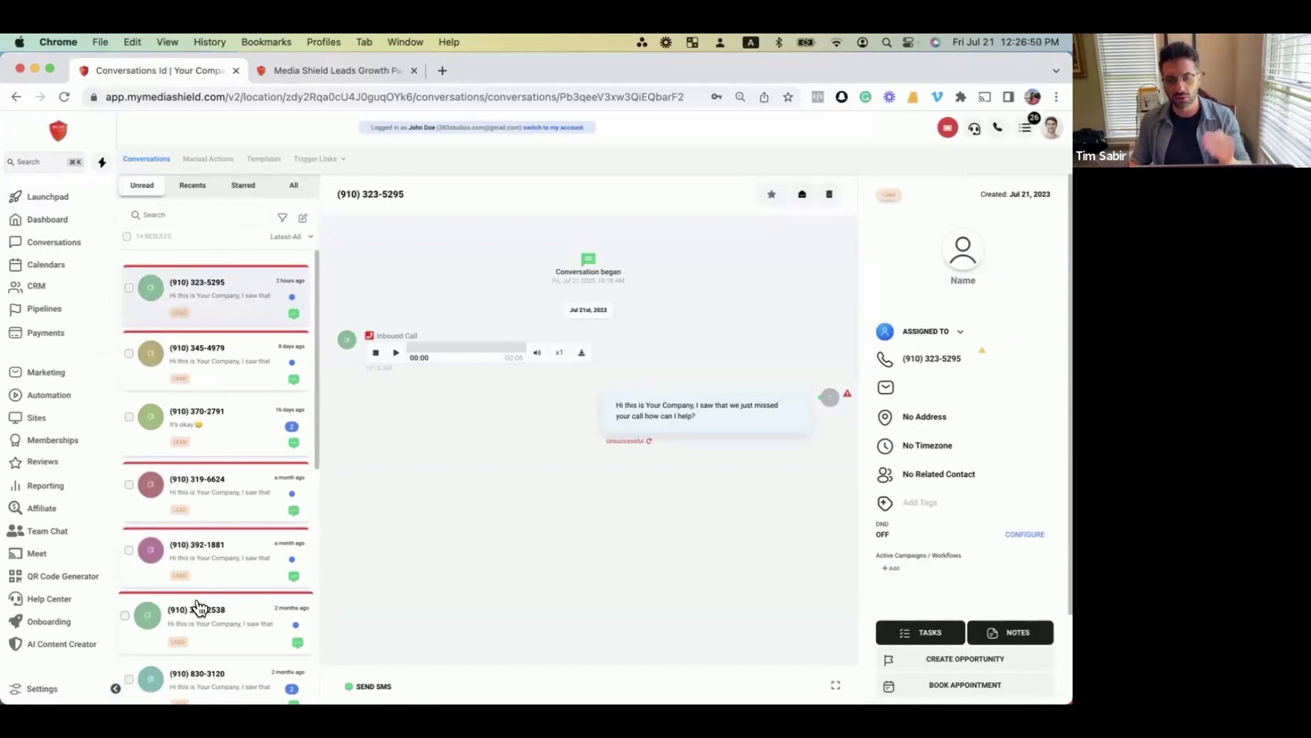
pyautogui.click(926, 394)
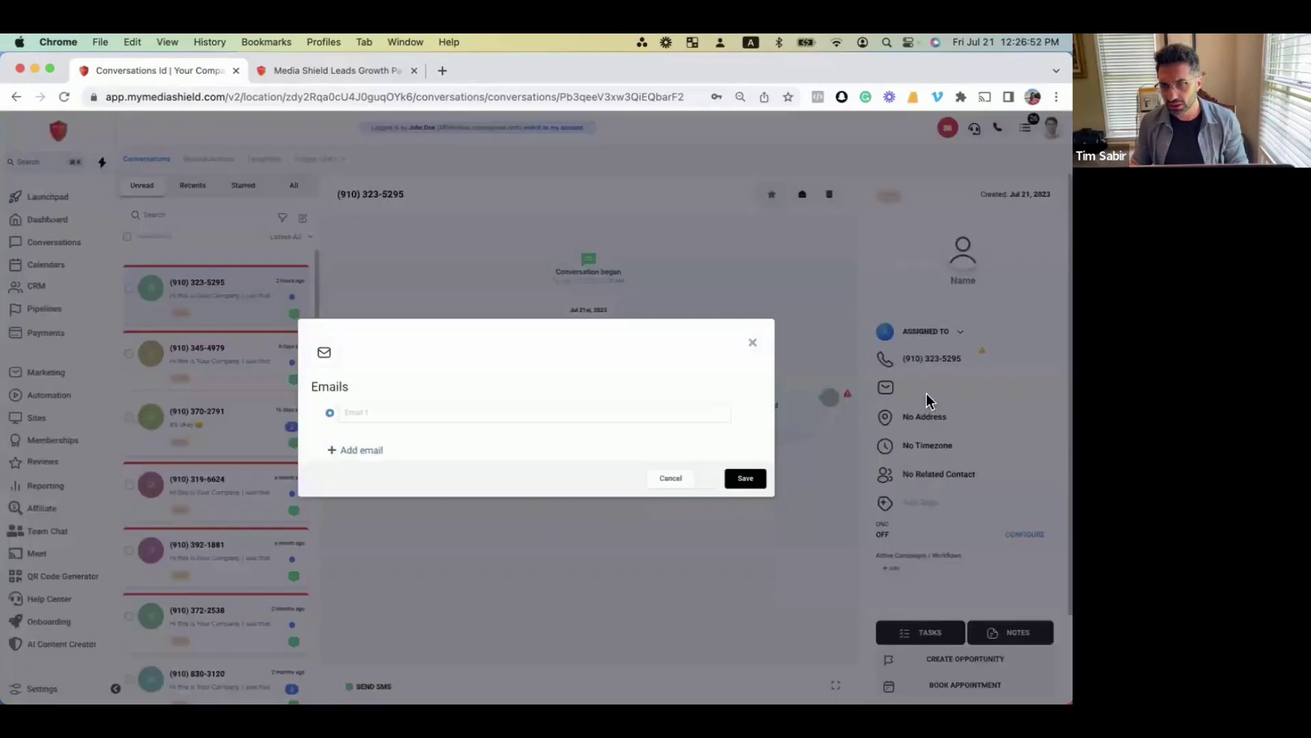
pyautogui.click(549, 413)
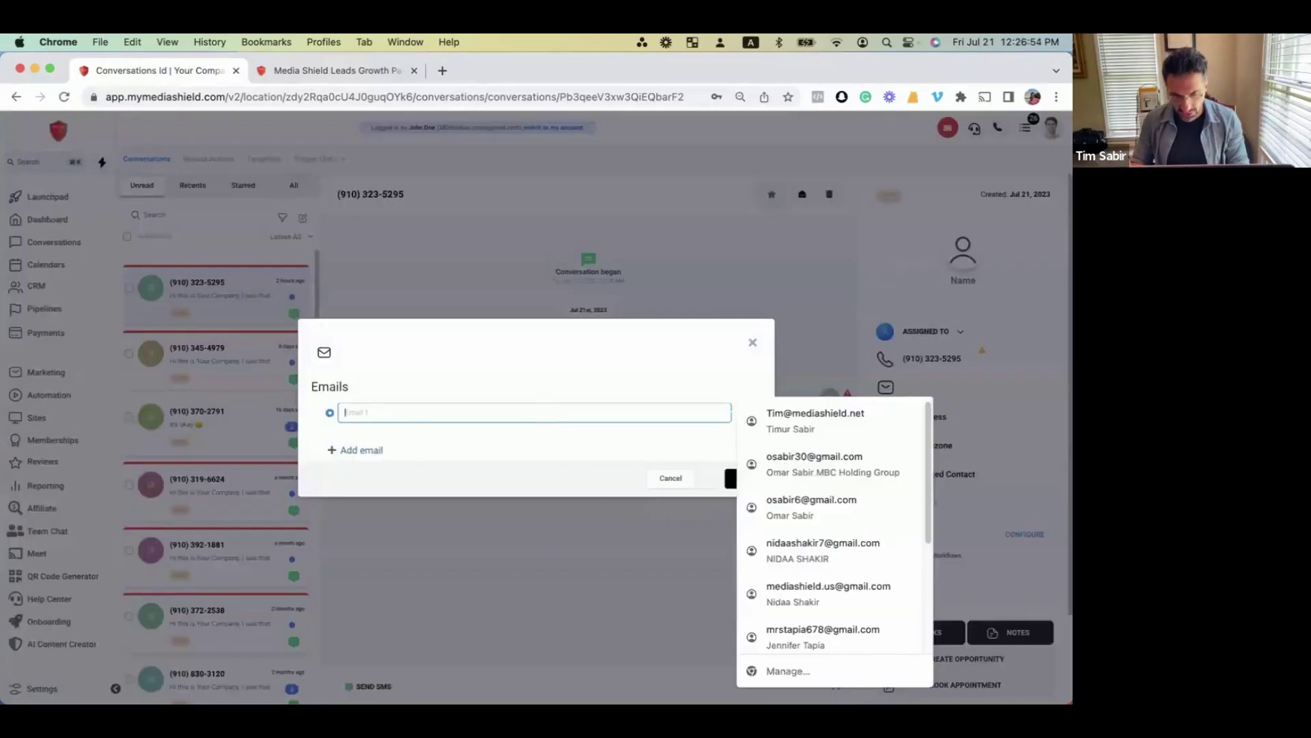
pyautogui.write('s')
pyautogui.press('BackSpace')
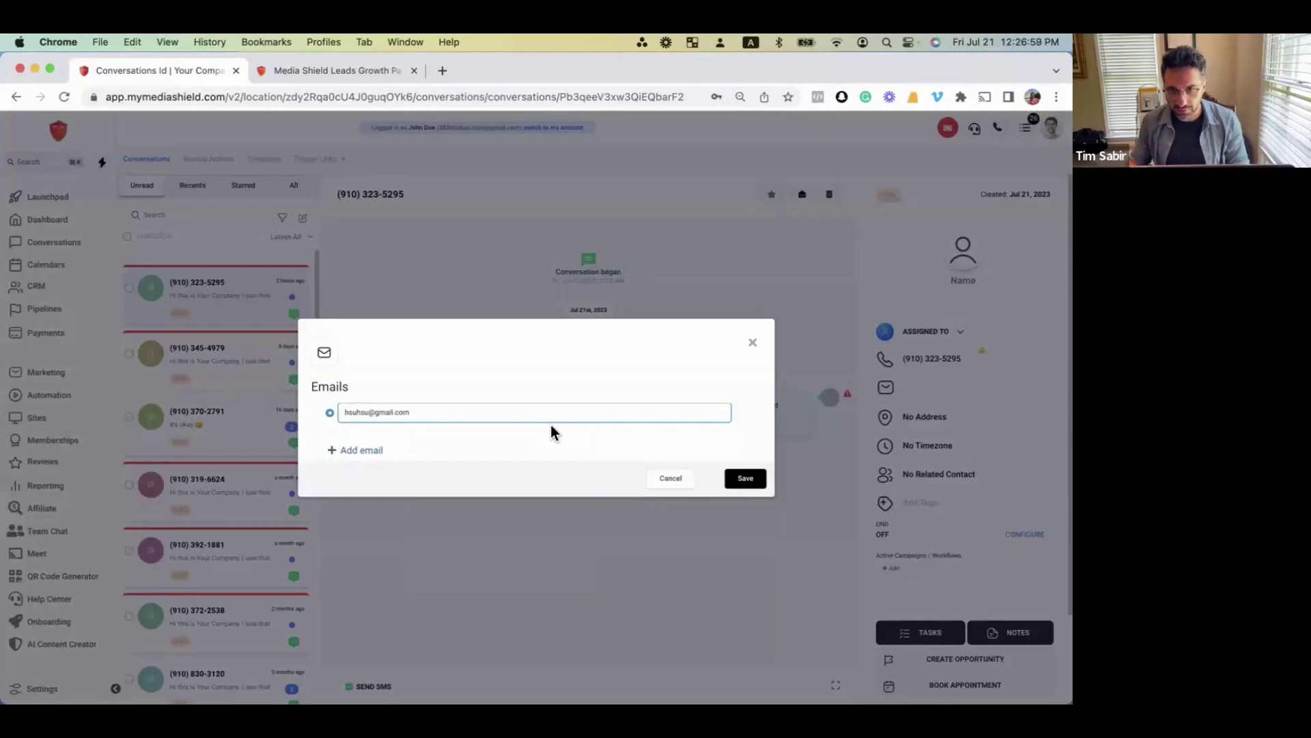
pyautogui.press('Return')
# Start an email to the contact, replacing the From field with a Gmail sender address.
pyautogui.click(437, 685)
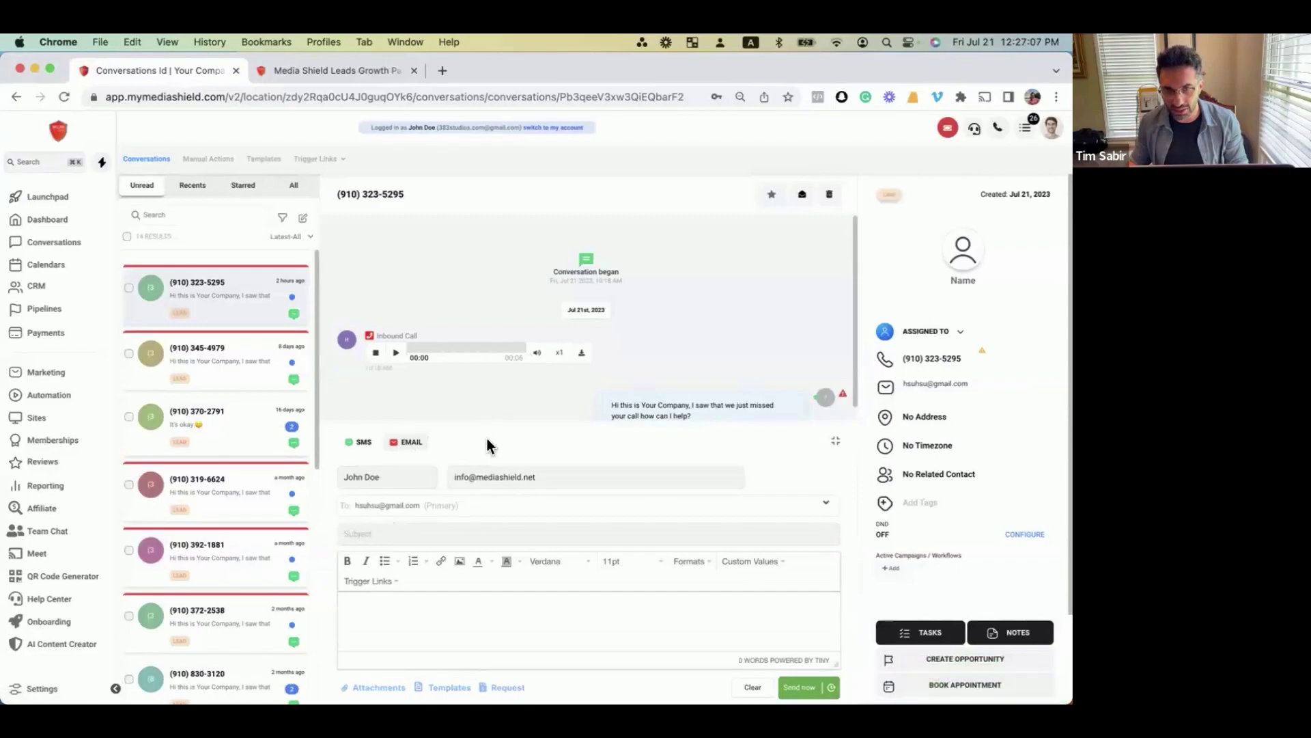
pyautogui.click(499, 476)
pyautogui.tripleClick(502, 477)
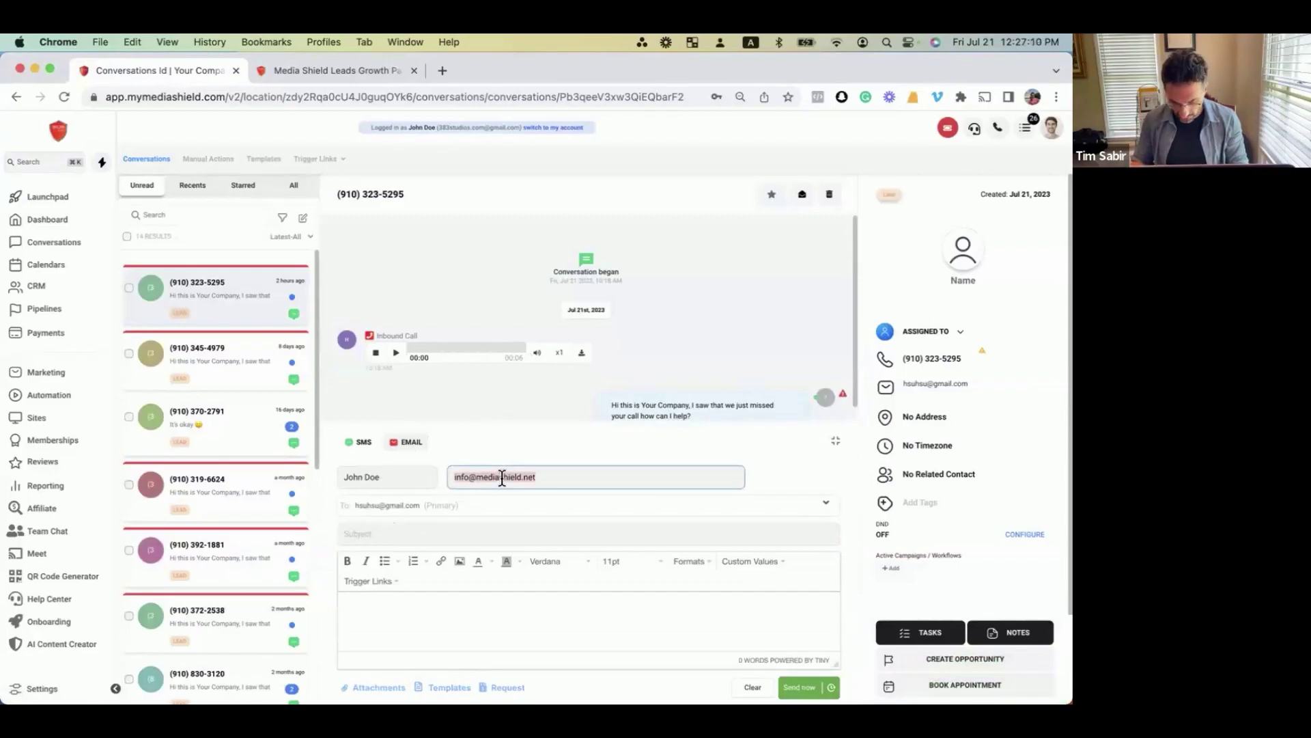
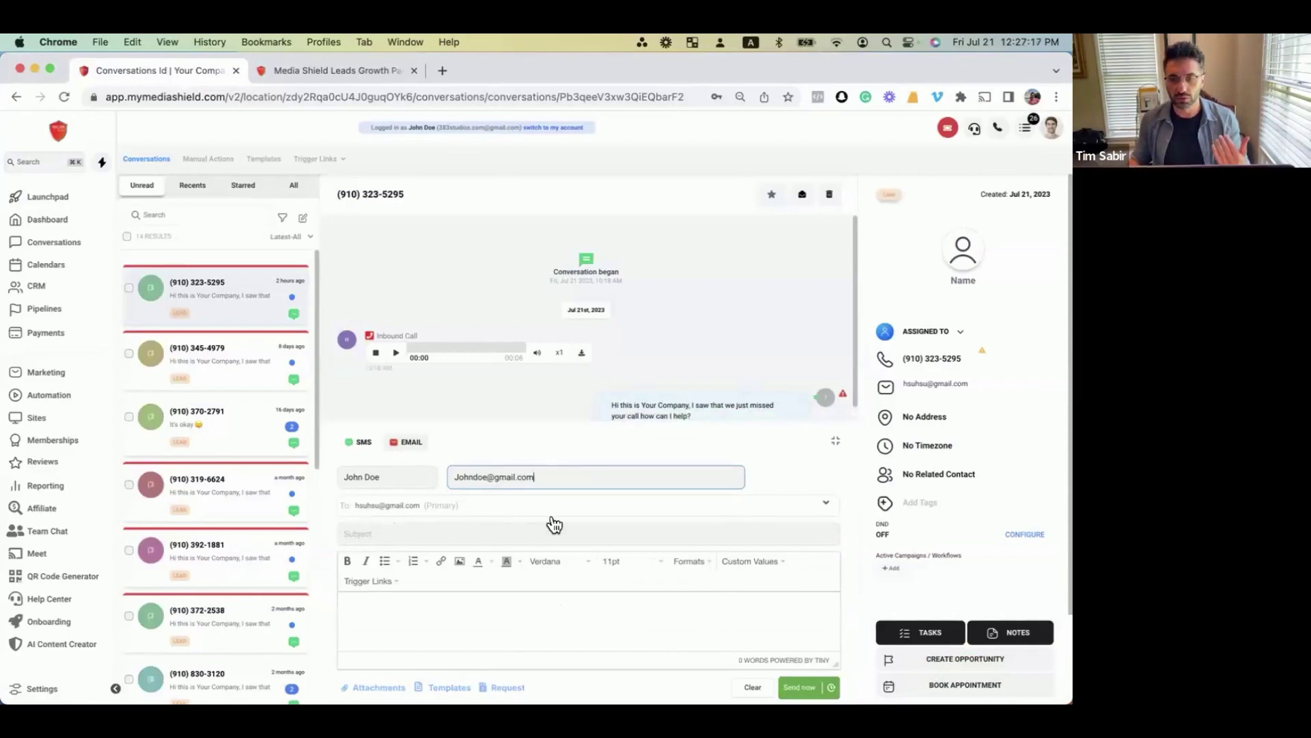
pyautogui.click(554, 510)
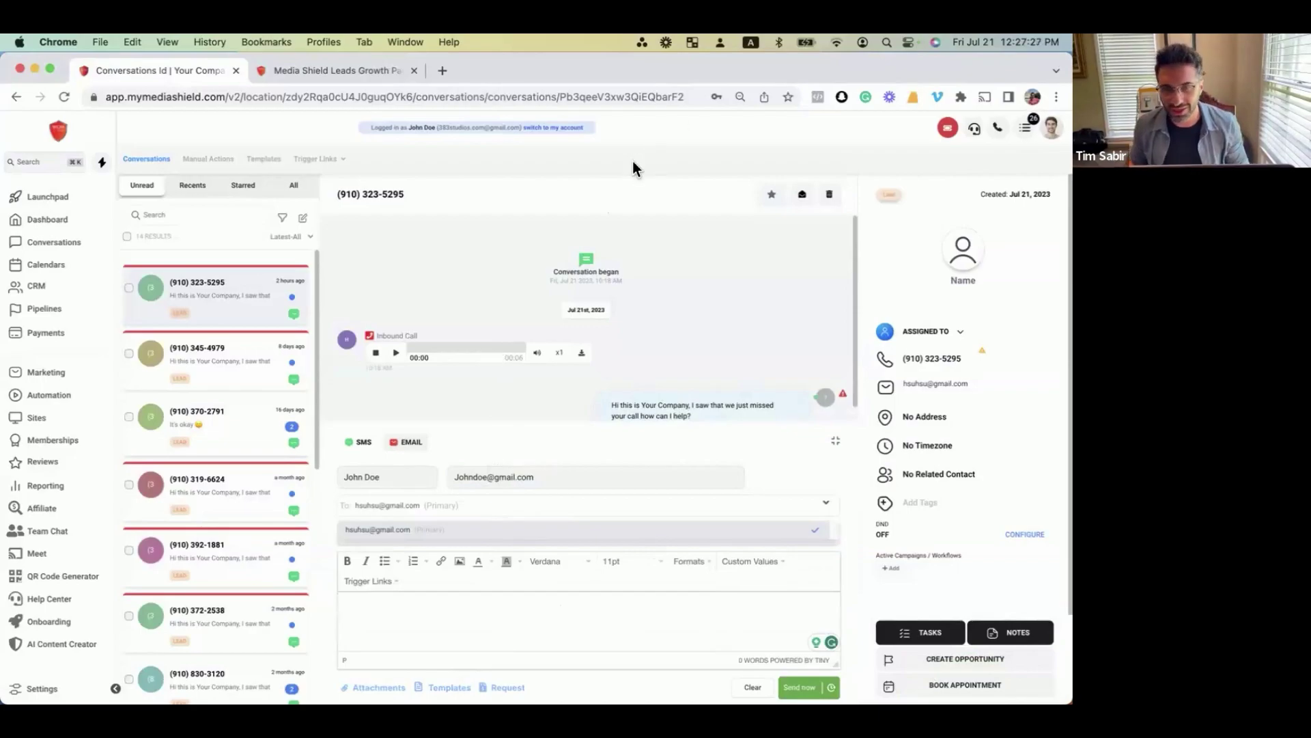
pyautogui.hotkey('ctrl', 'Up')
pyautogui.click(847, 325)
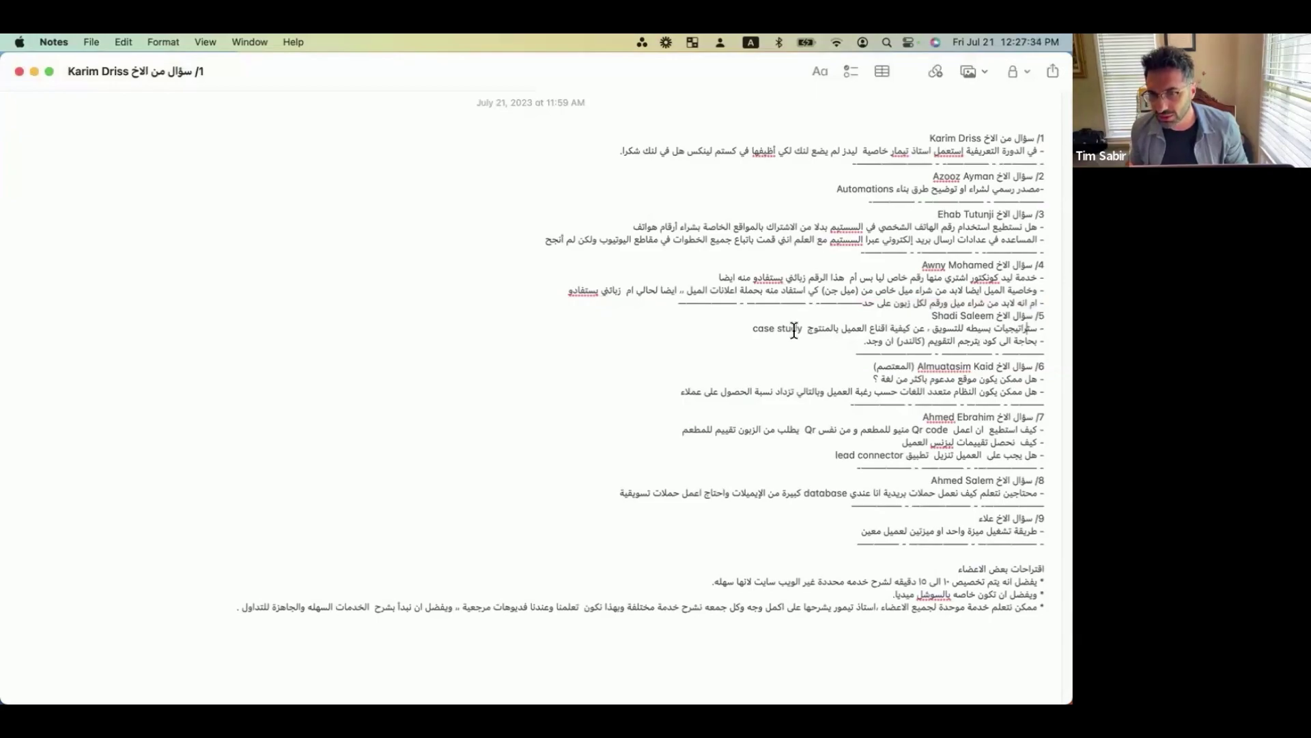
pyautogui.moveTo(1045, 328); pyautogui.dragTo(1045, 339)
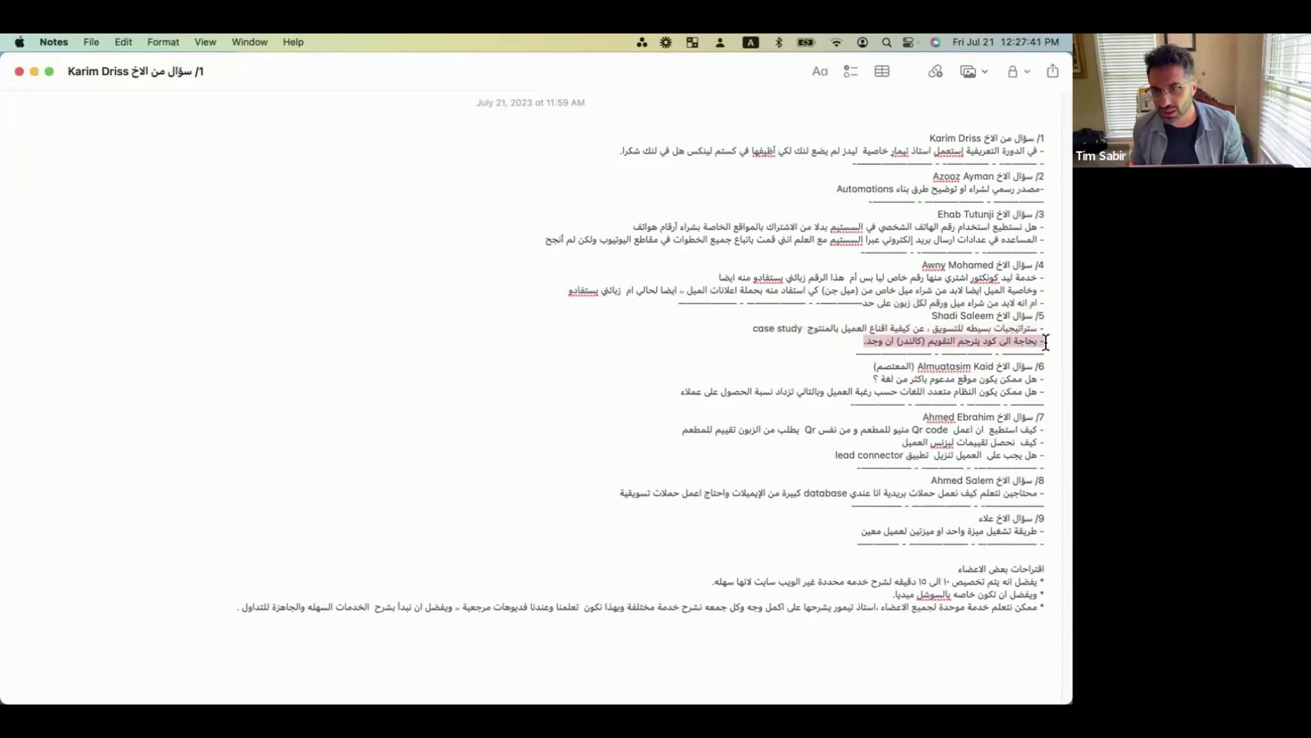
pyautogui.click(1047, 339)
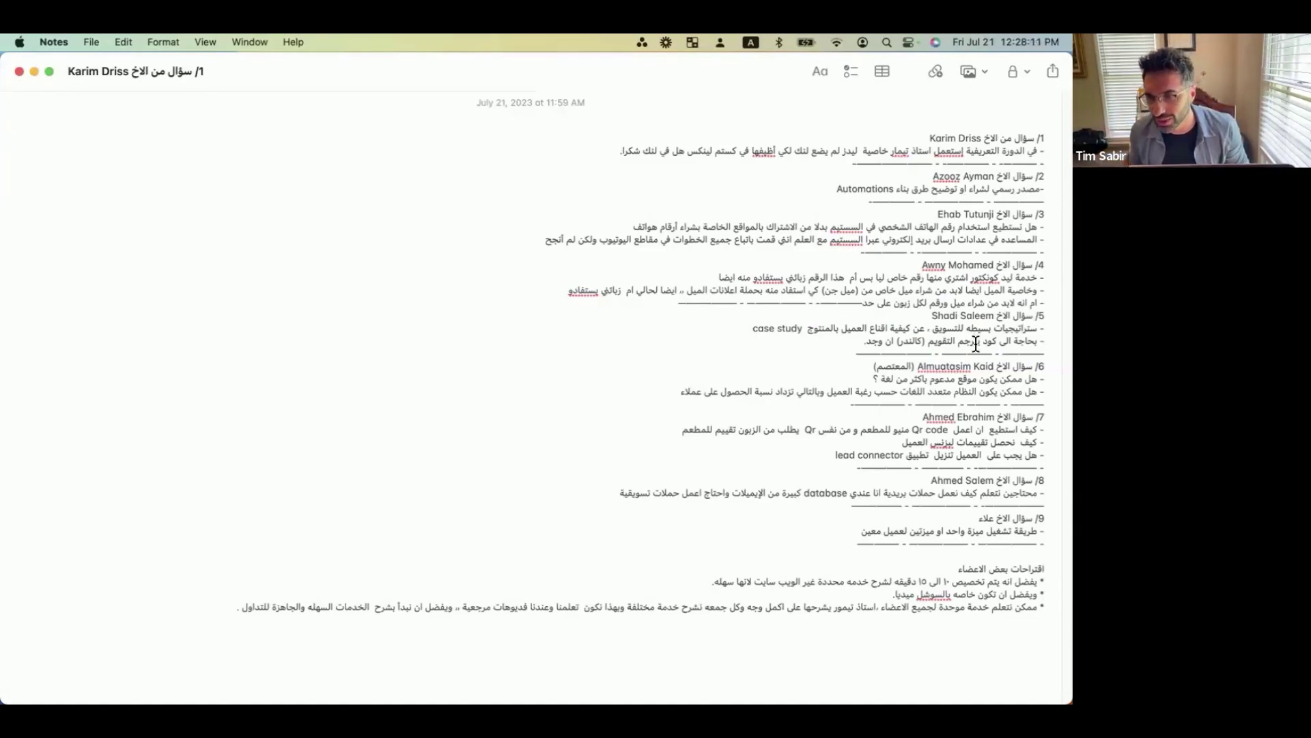
pyautogui.moveTo(1040, 341); pyautogui.dragTo(836, 338)
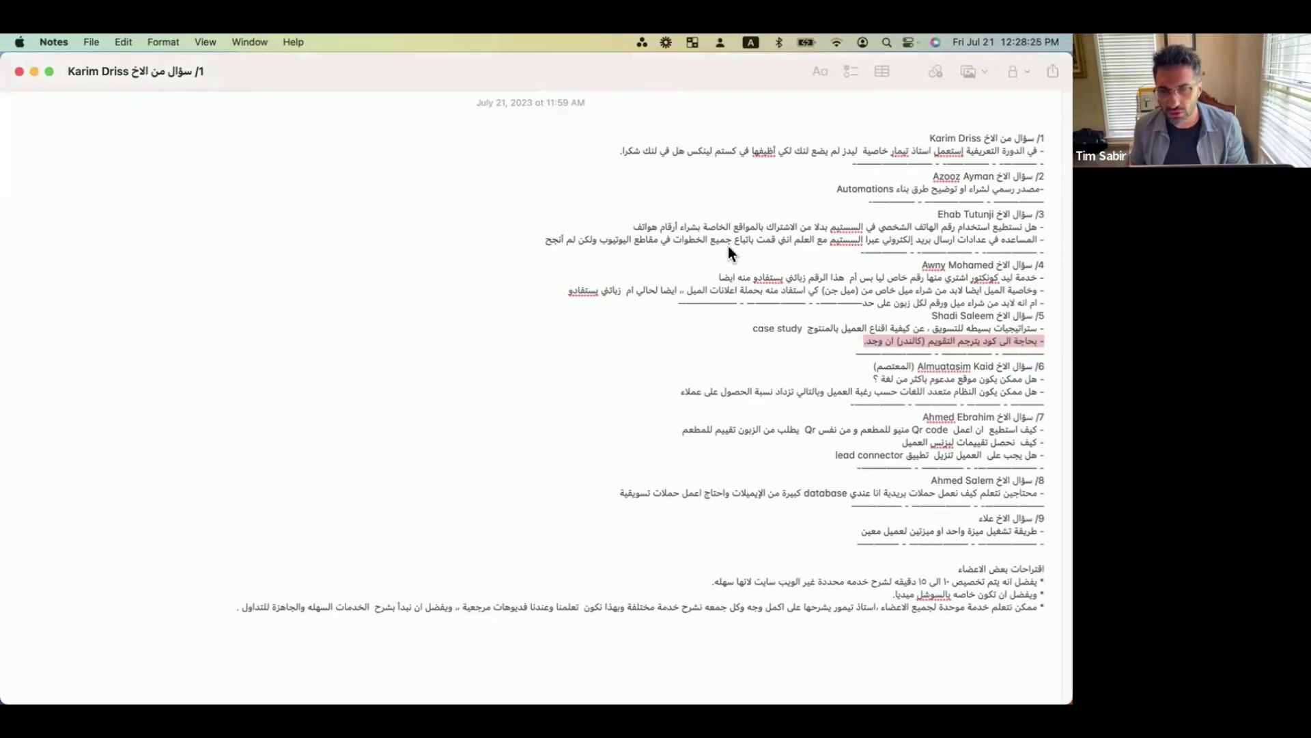
pyautogui.click(941, 367)
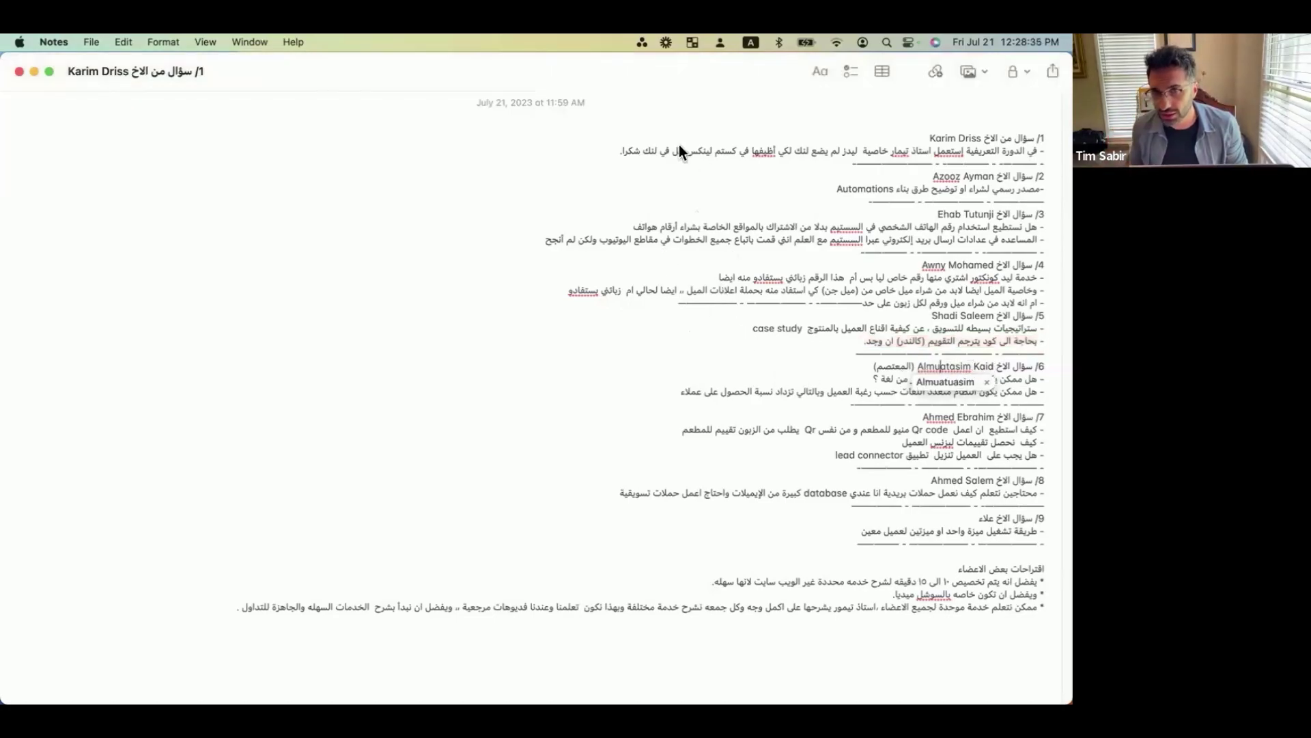
pyautogui.click(866, 370)
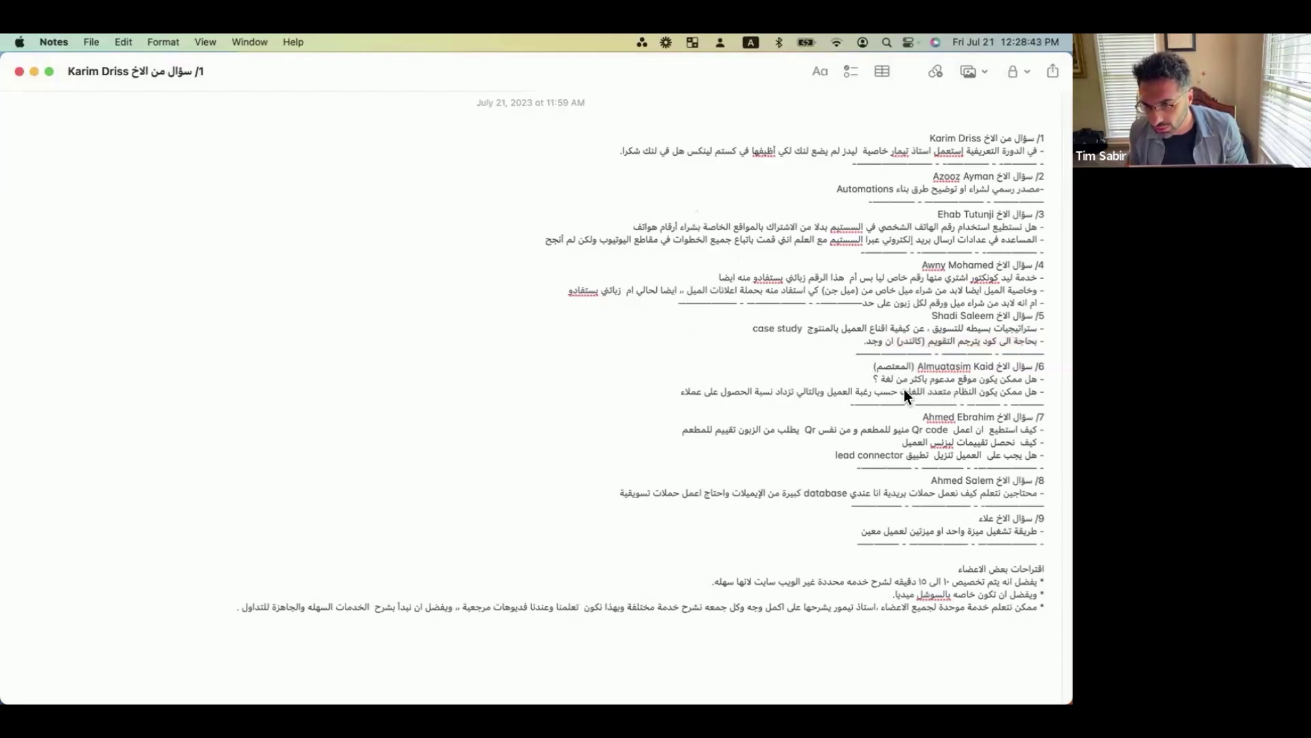
pyautogui.hotkey('ctrl', 'Up')
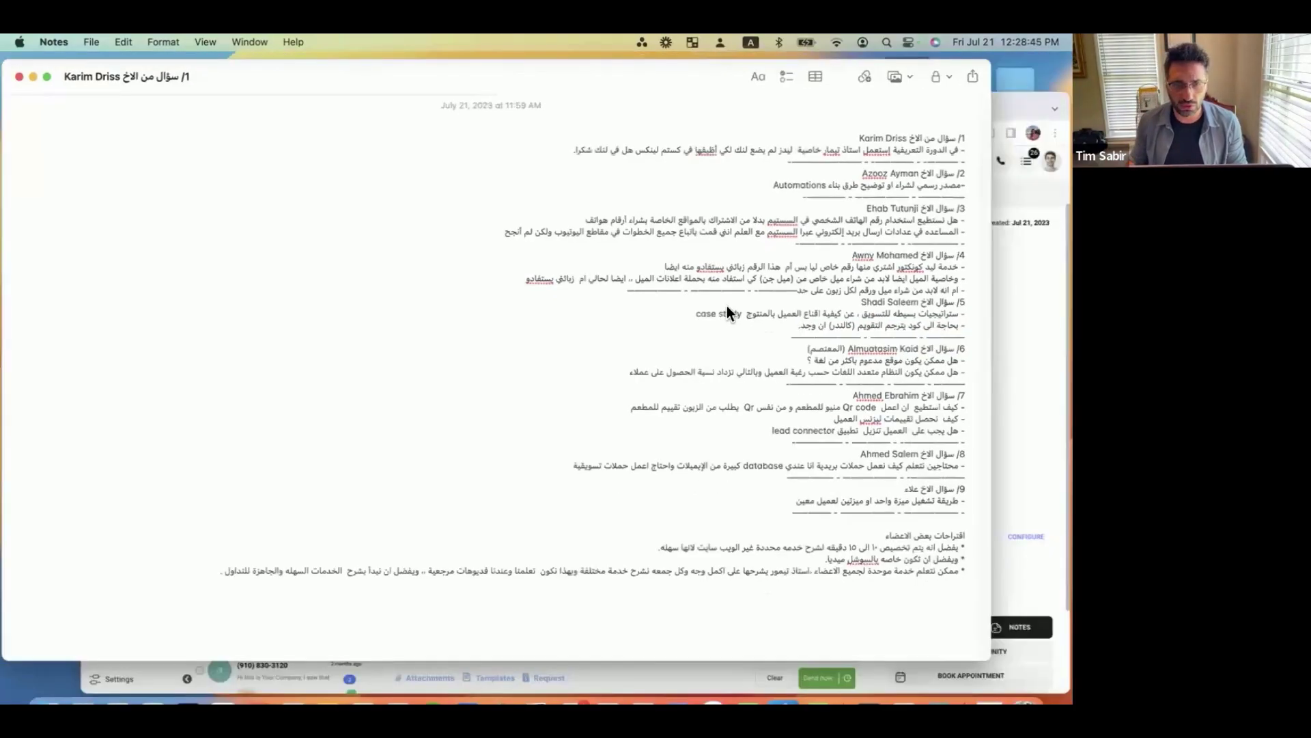
pyautogui.click(412, 313)
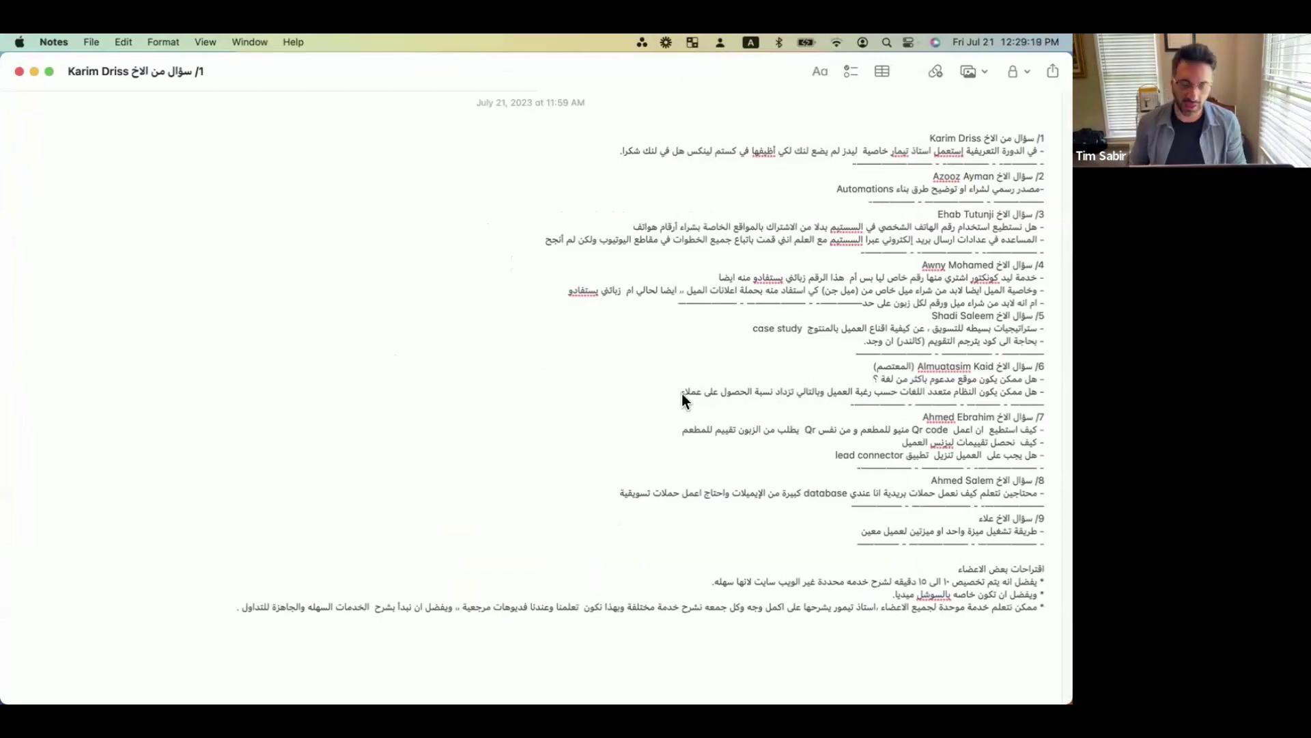
pyautogui.press('ctrl+super+f')
pyautogui.hotkey('ctrl', 'Up')
# Bring Chrome forward, dismiss the search palette and profile menu, and reload the CRM page.
pyautogui.click(361, 334)
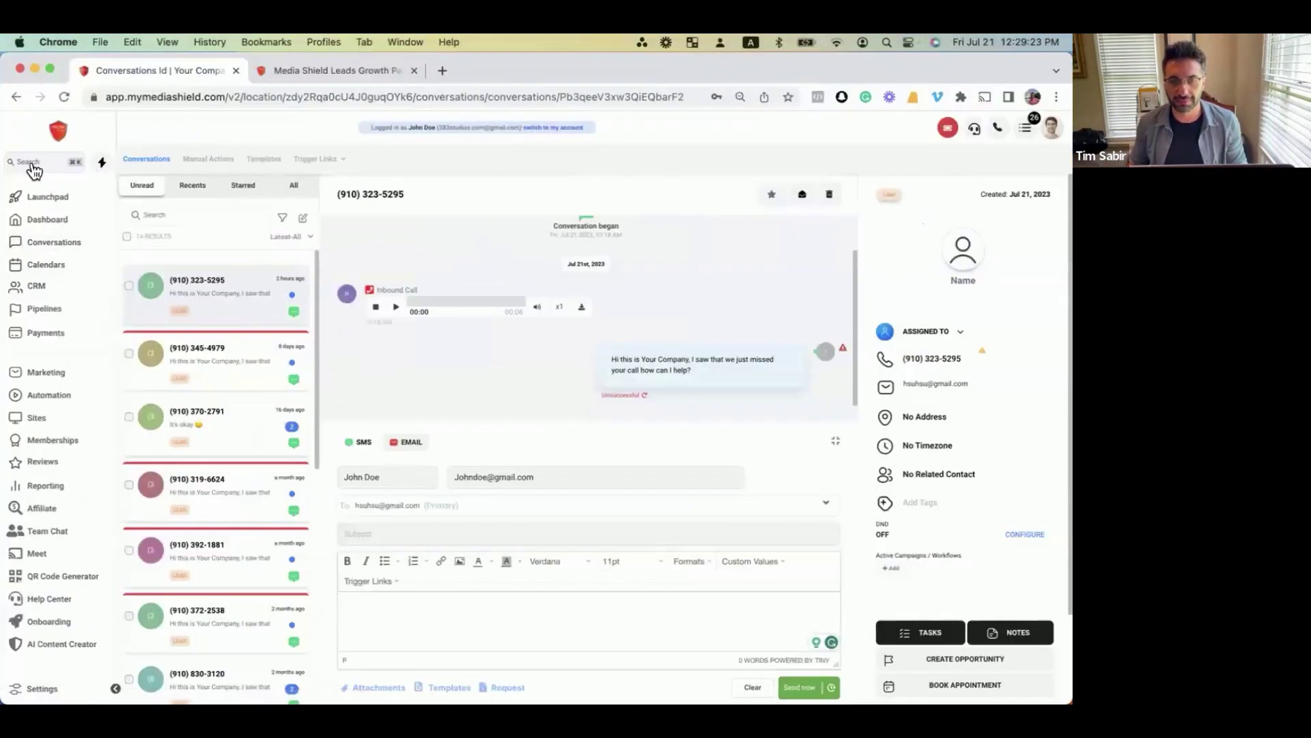
pyautogui.click(64, 163)
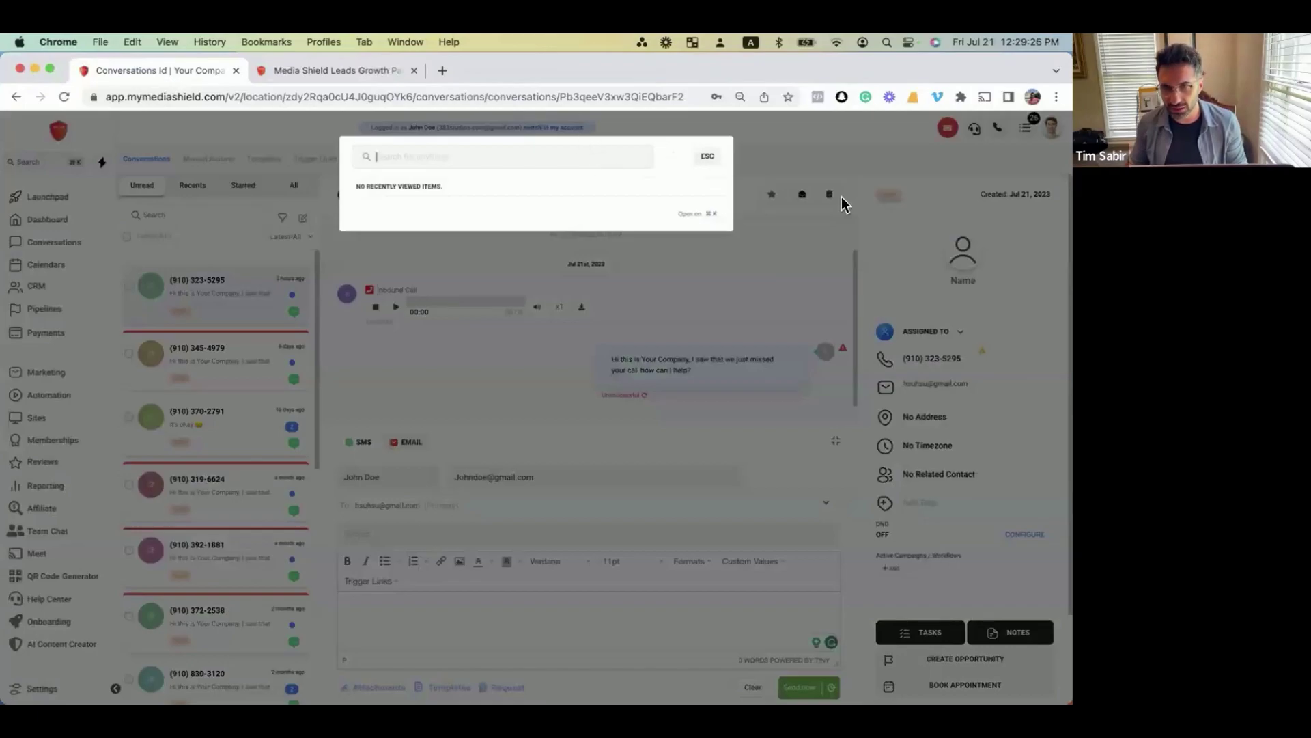
pyautogui.click(1051, 128)
pyautogui.click(1052, 127)
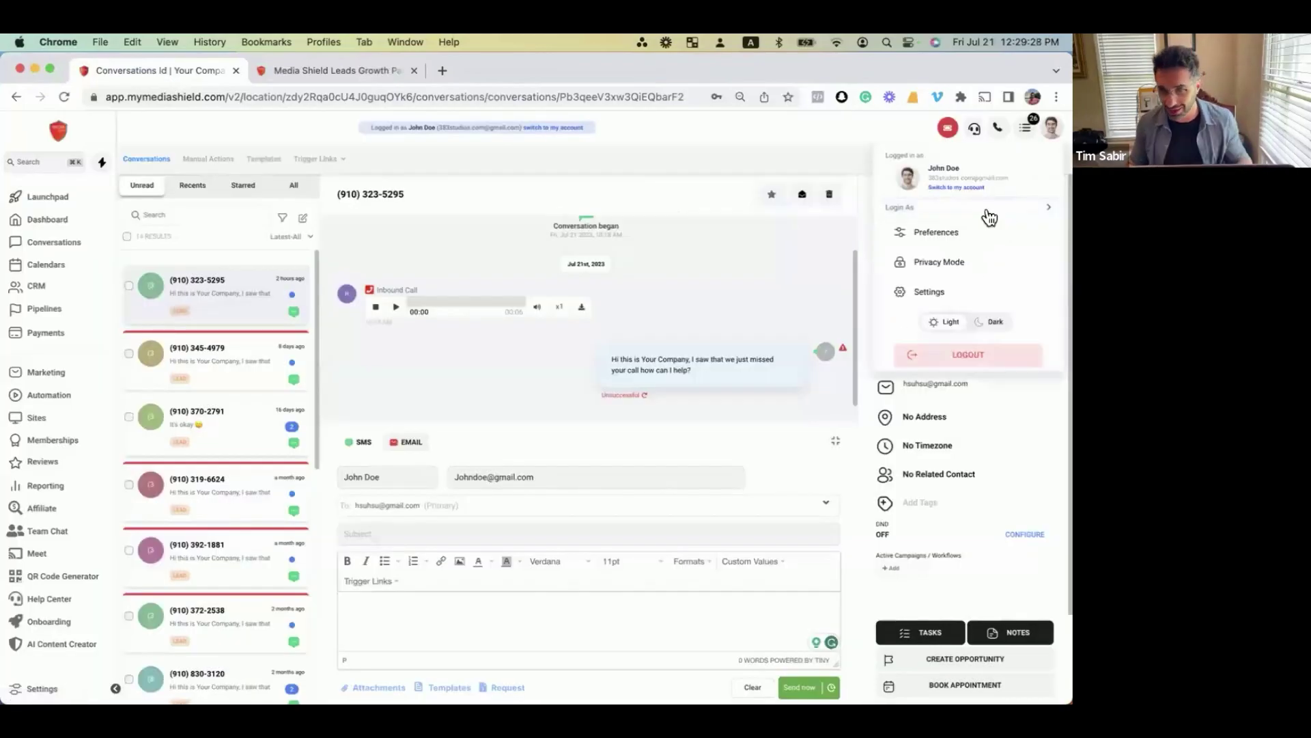
pyautogui.press('super+r')
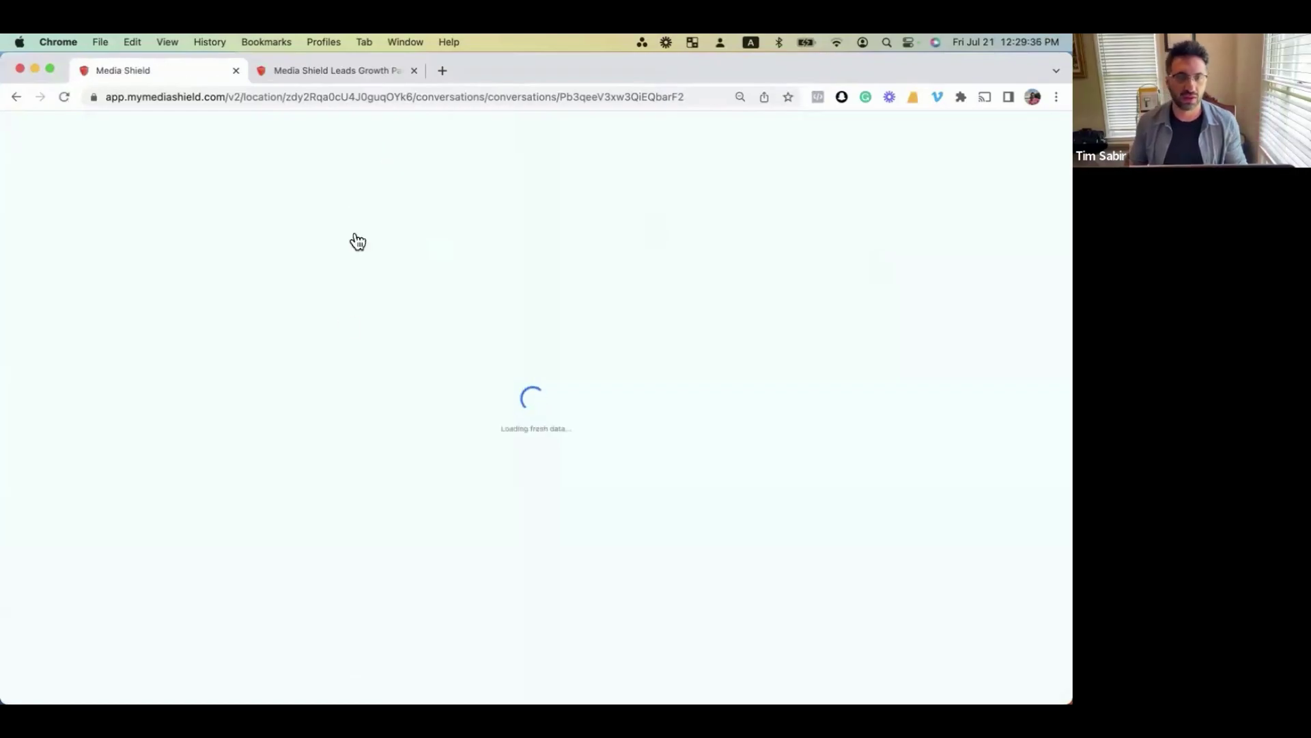
# Switch into a different sub-account found by name in the sub-account switcher.
pyautogui.hotkey('ctrl', 'Up')
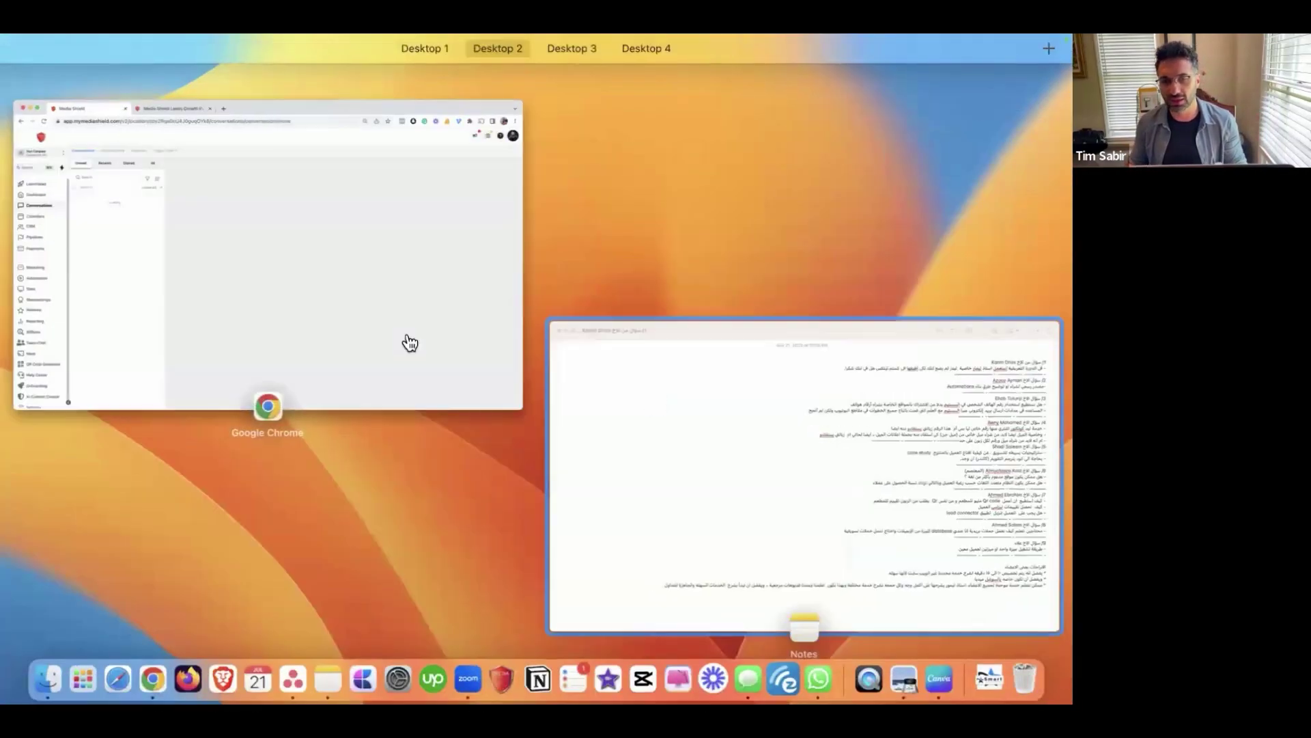
pyautogui.click(381, 337)
pyautogui.click(81, 165)
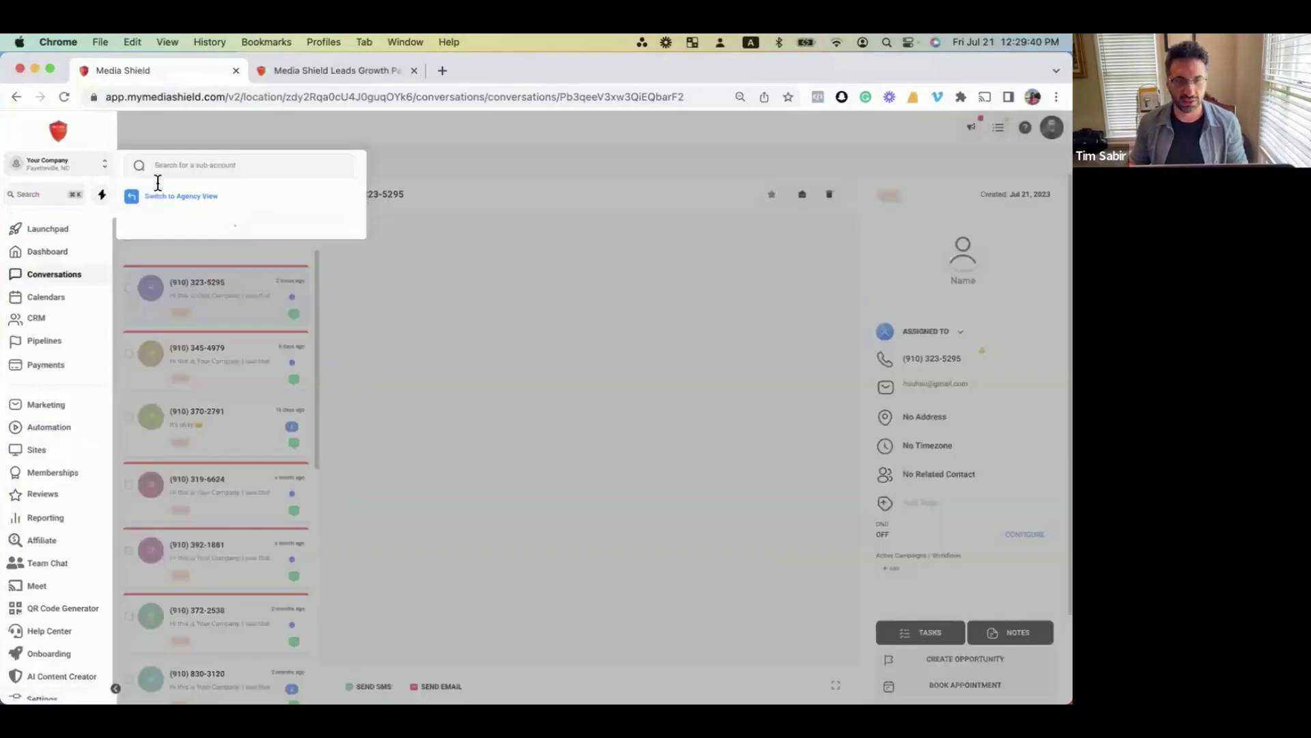
pyautogui.click(167, 170)
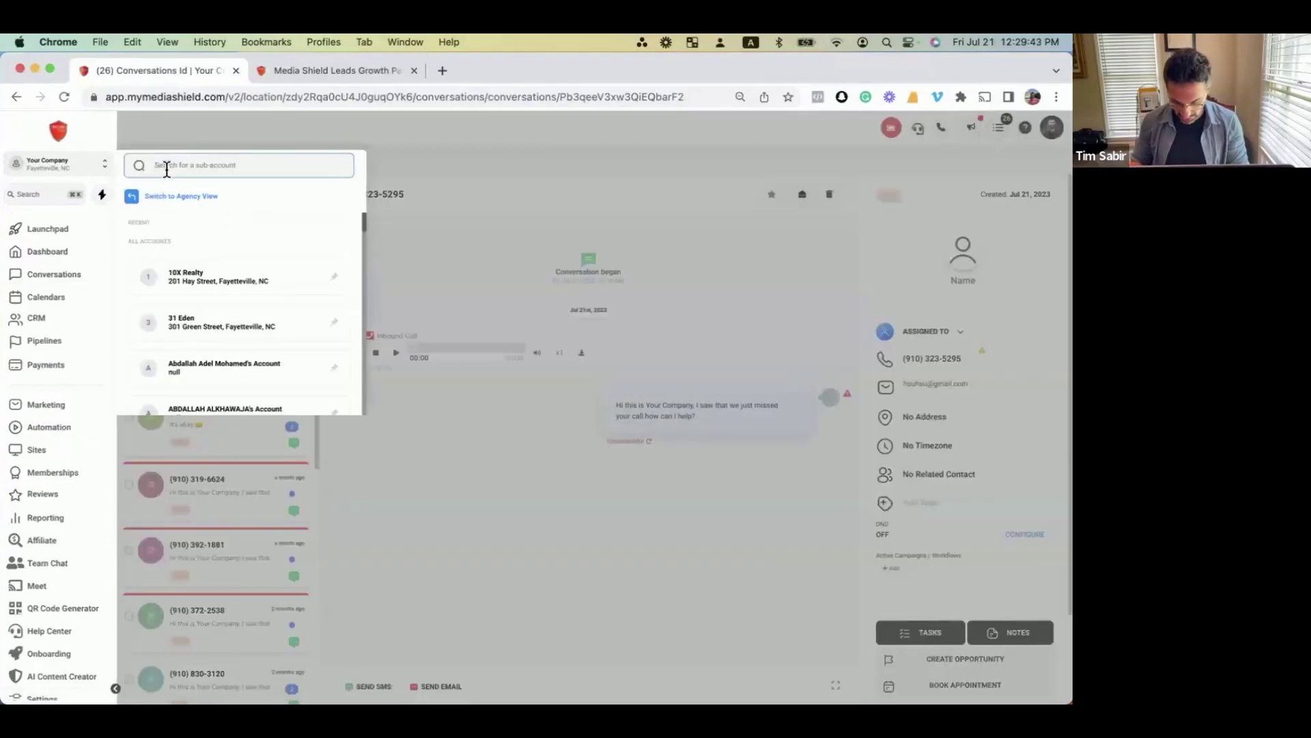
pyautogui.write('timur')
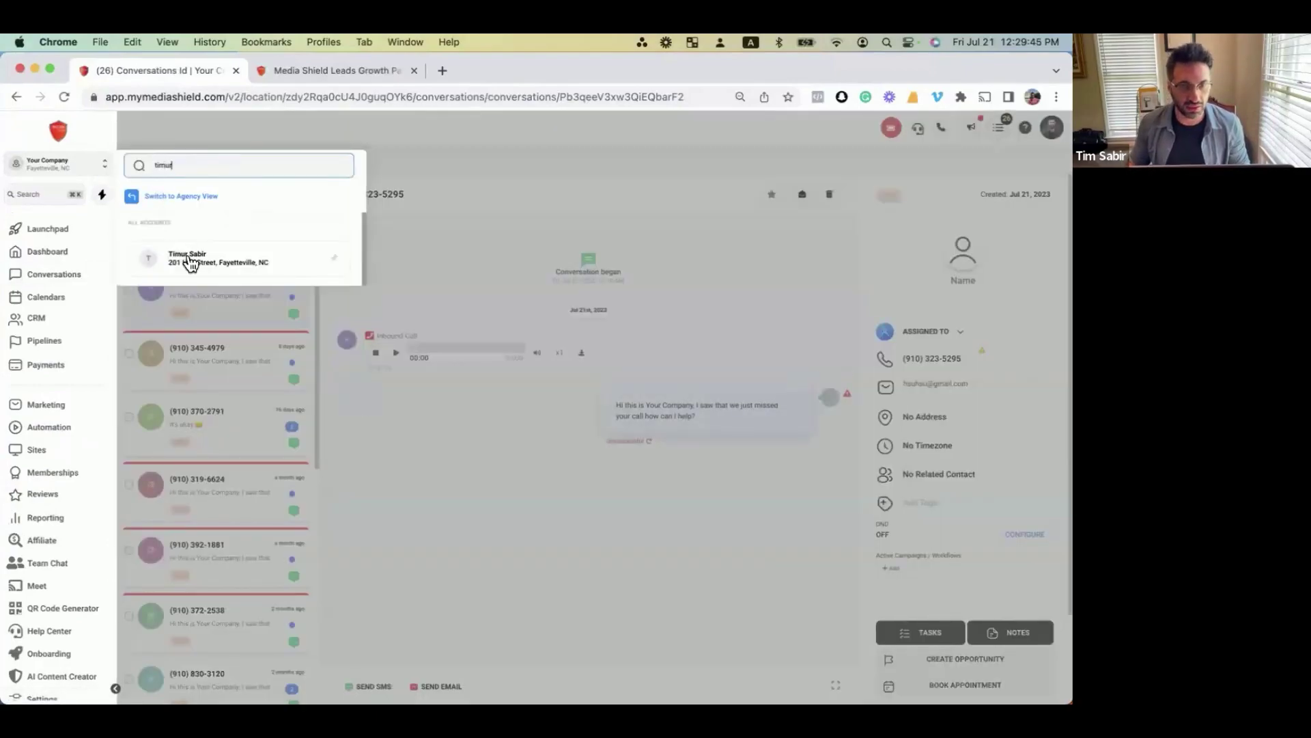
pyautogui.click(190, 262)
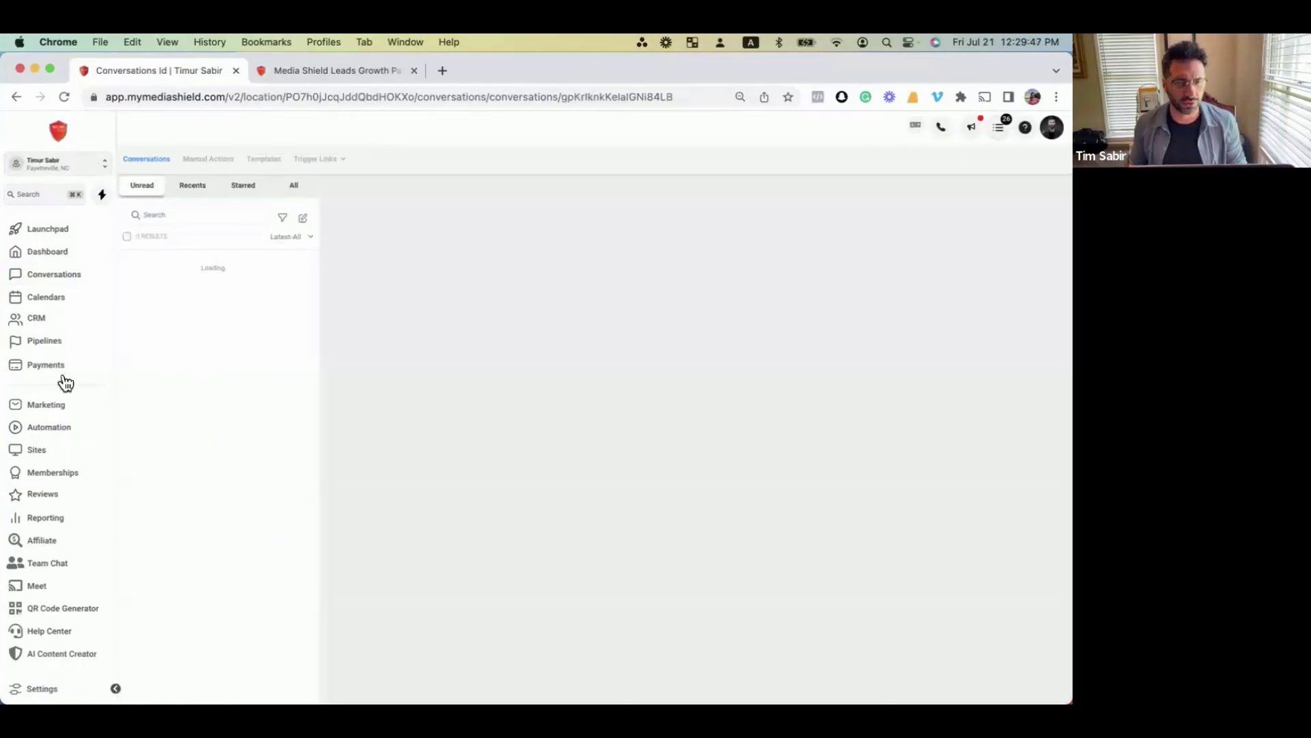
# Open the sub-account dashboard and switch the interface language to German.
pyautogui.click(47, 252)
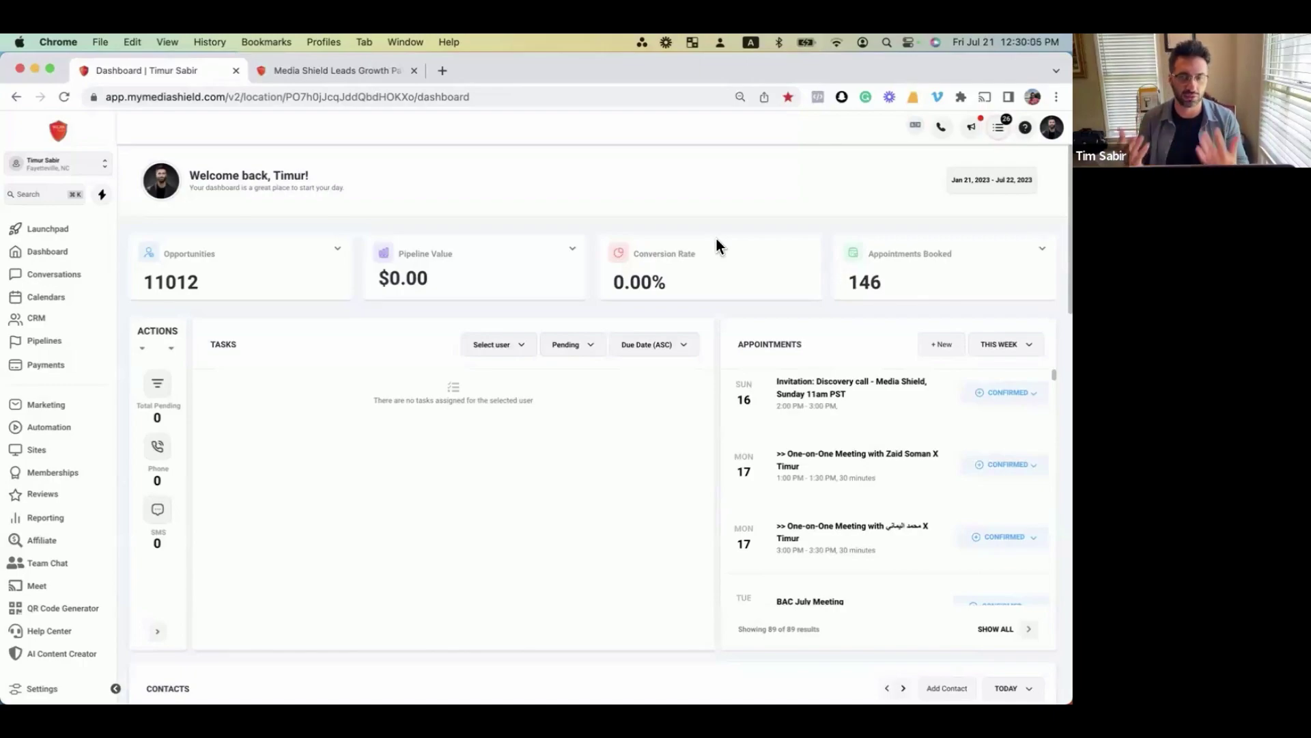
pyautogui.click(909, 130)
pyautogui.click(856, 174)
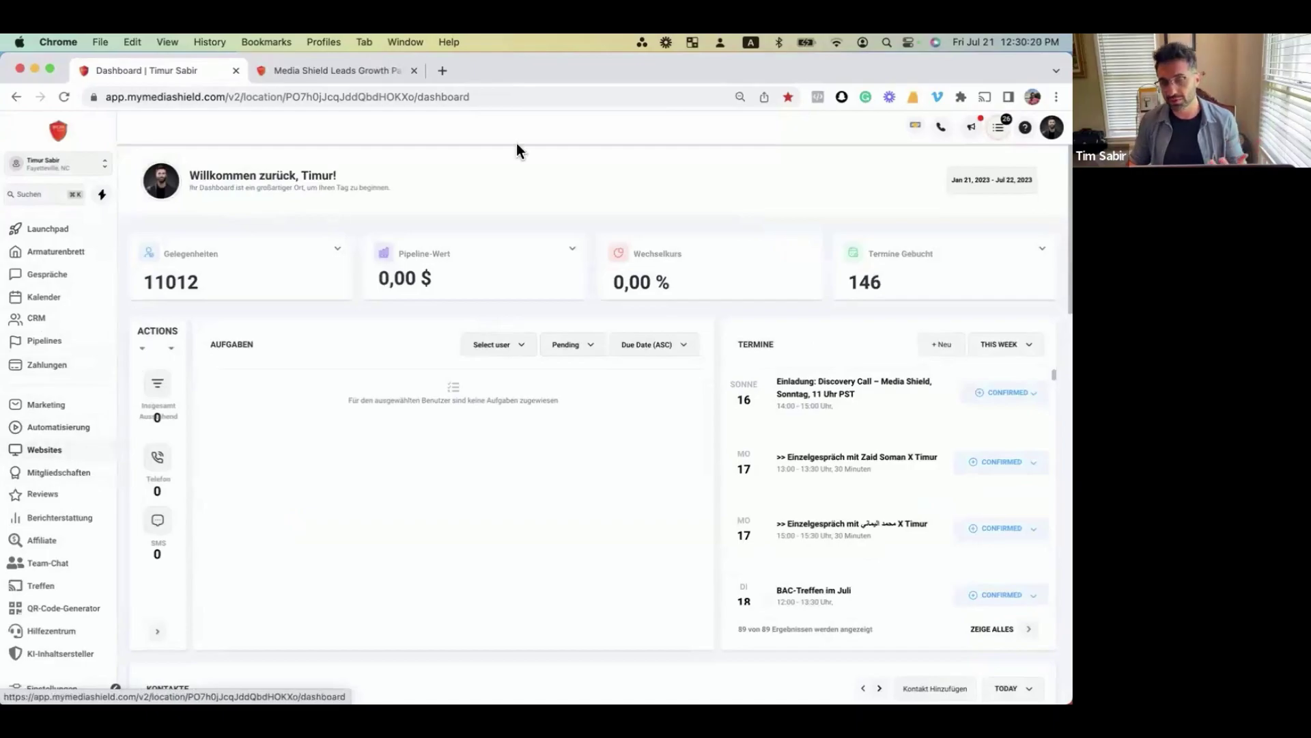
# Go to Conversations, return to the dashboard, and switch the interface back to English.
pyautogui.click(16, 98)
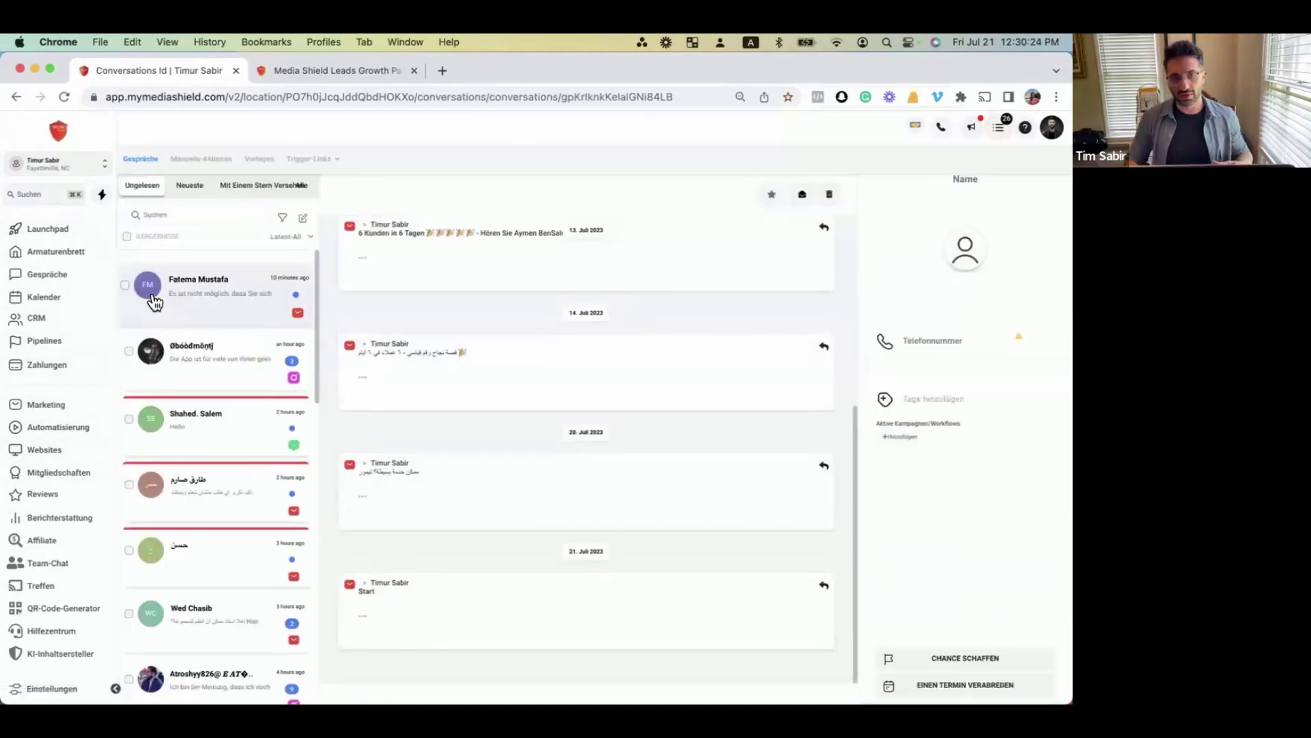
pyautogui.click(58, 265)
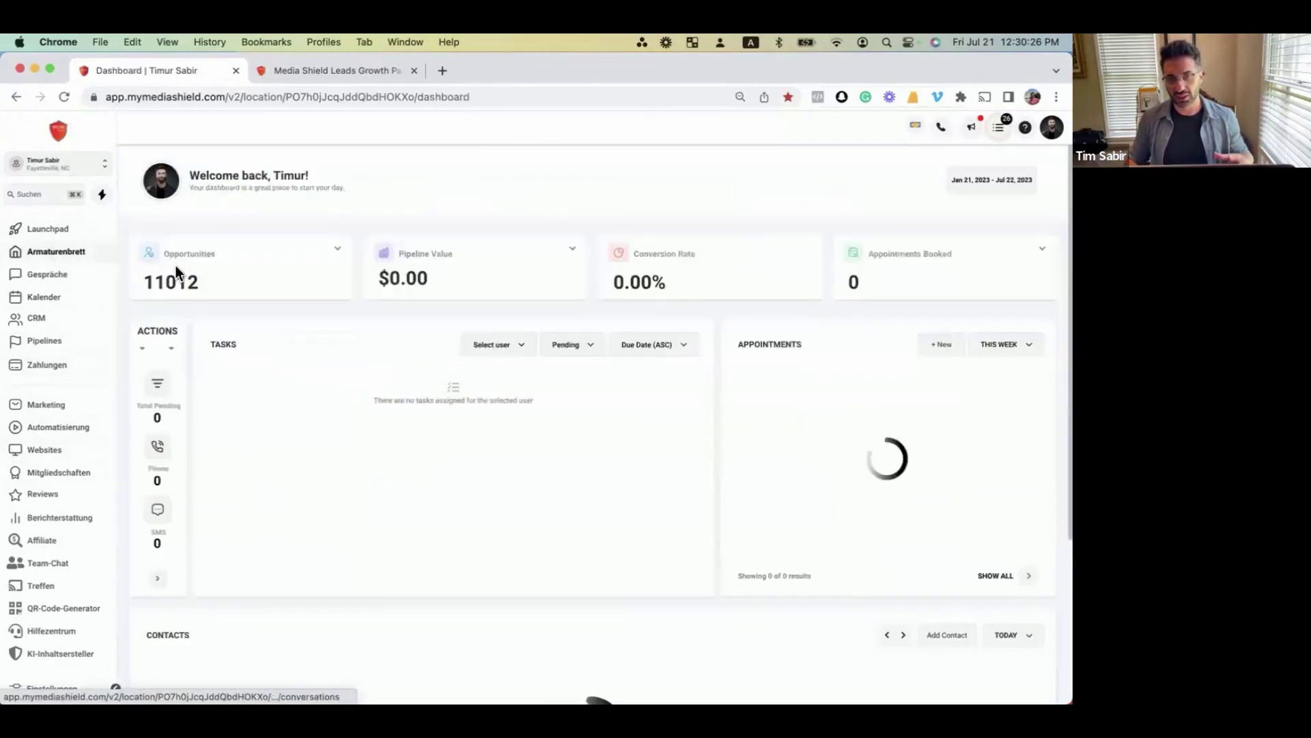
pyautogui.click(913, 129)
pyautogui.click(881, 159)
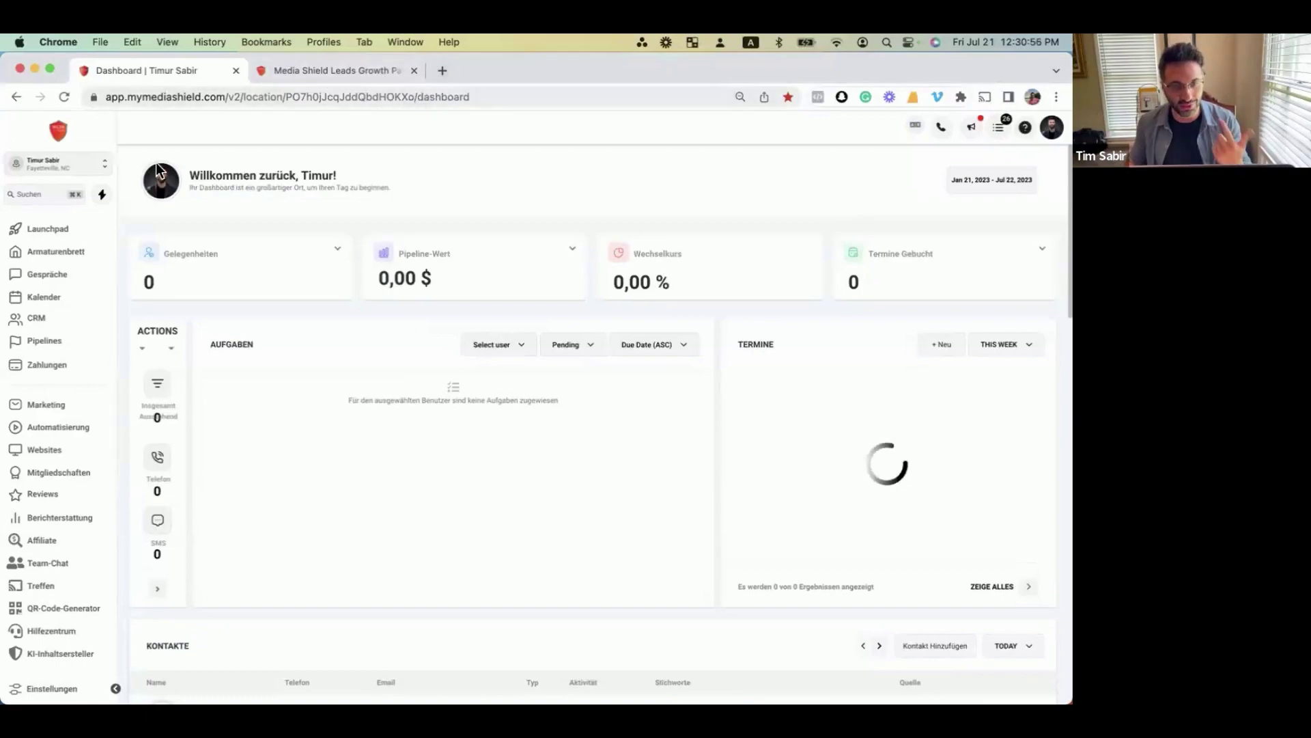
# Open and close the sub-account switcher, then reopen the language menu.
pyautogui.click(62, 161)
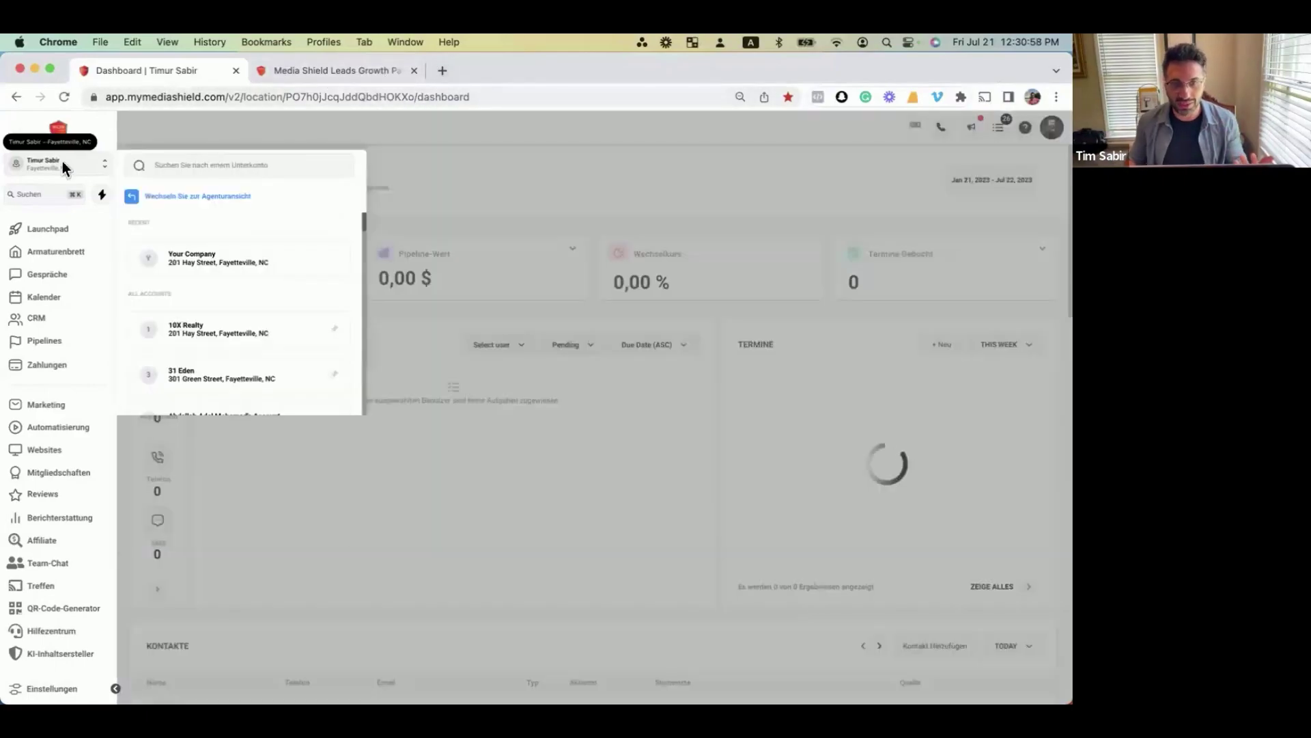
pyautogui.click(769, 204)
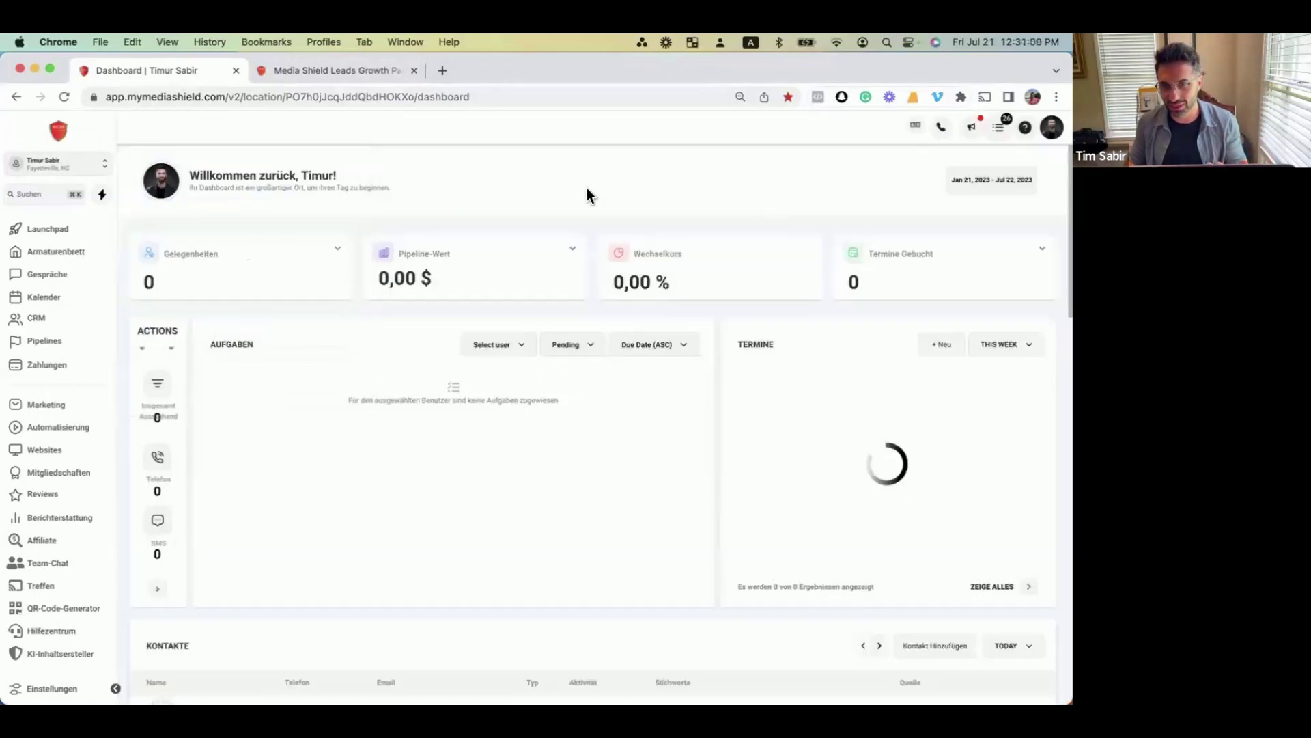
pyautogui.click(915, 125)
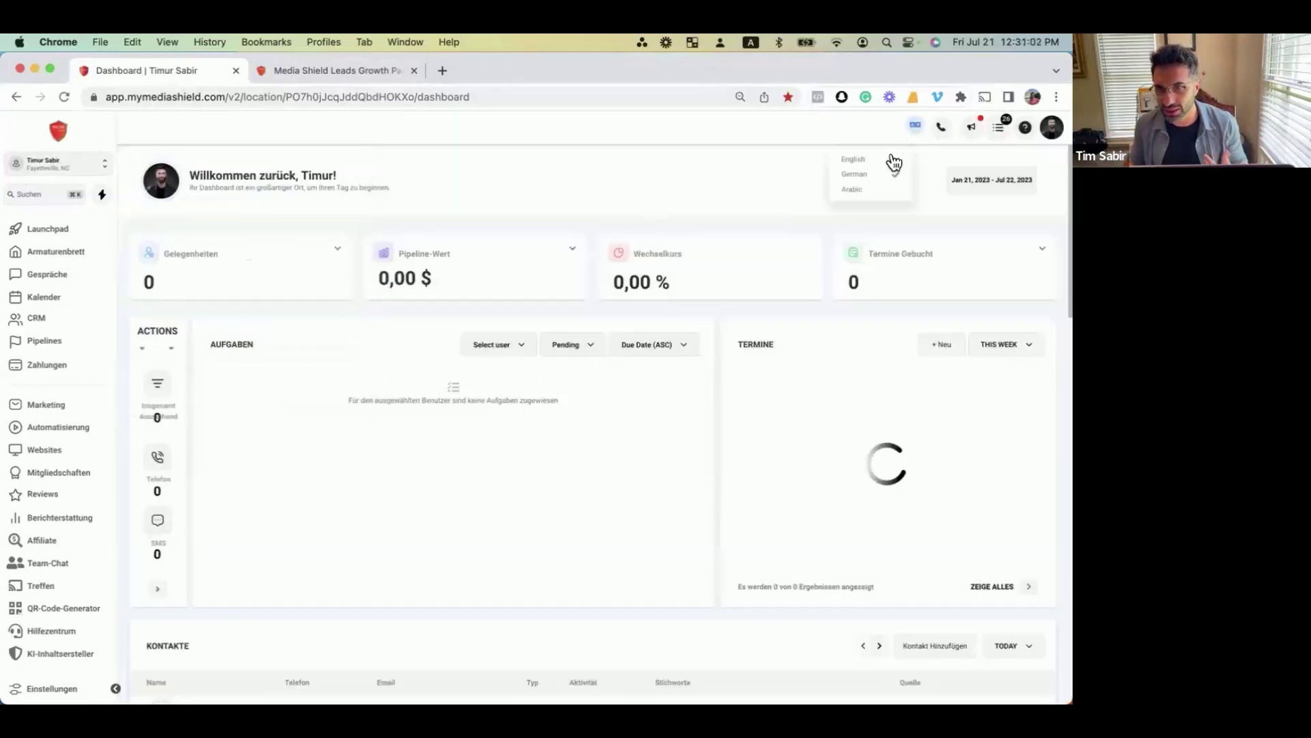
# Switch the interface to Arabic, then browse and close the Websites Template Library.
pyautogui.click(850, 205)
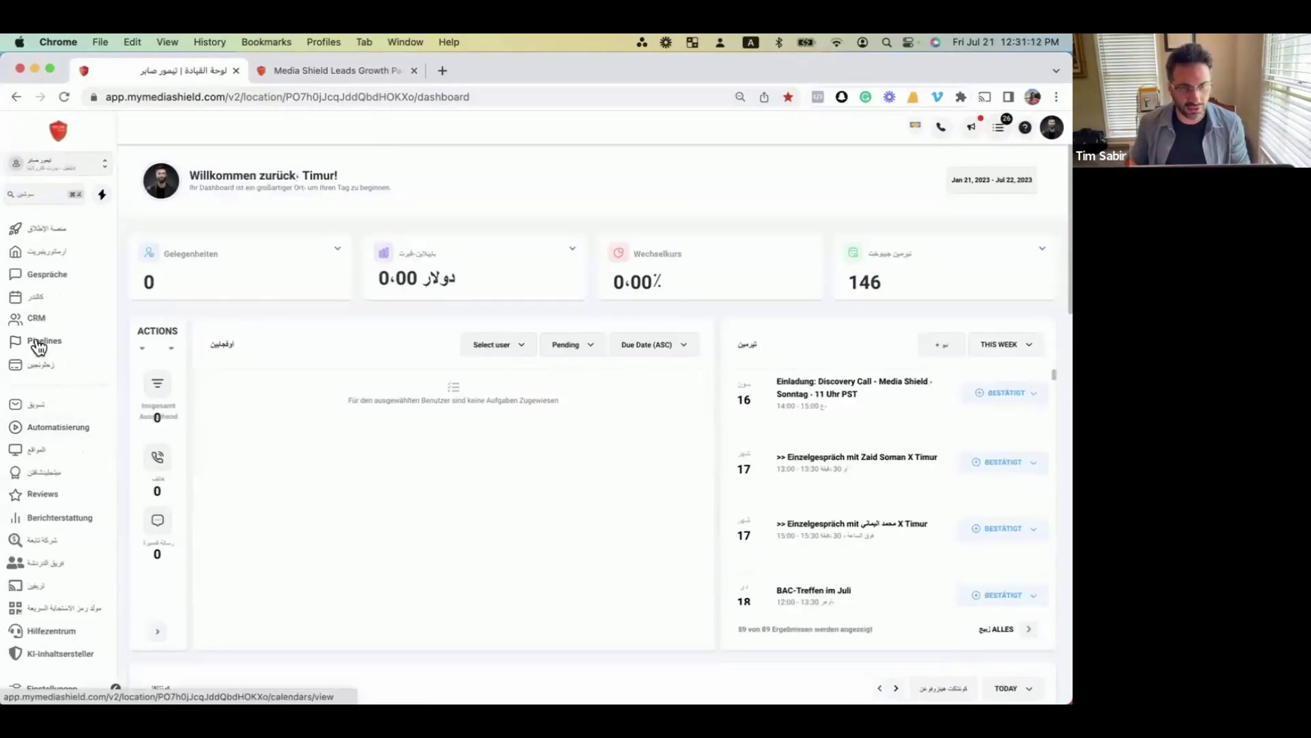
pyautogui.click(43, 436)
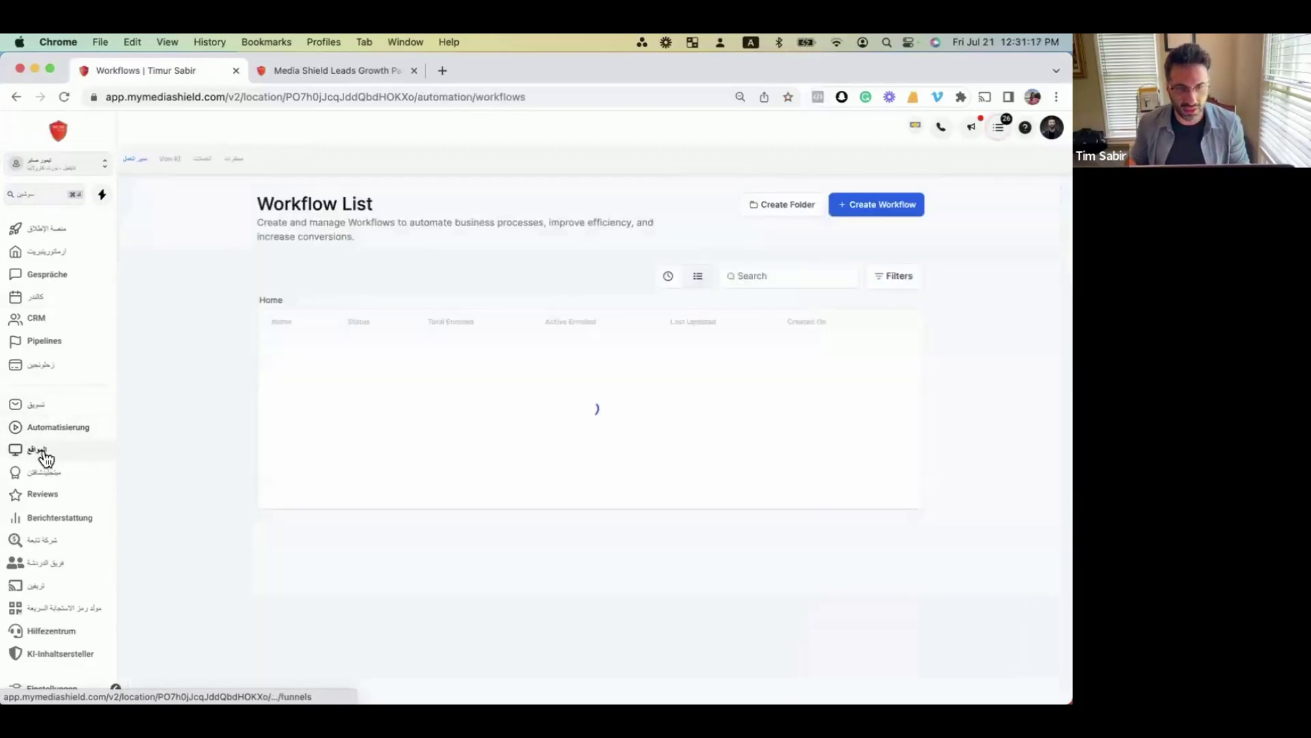
pyautogui.click(43, 456)
pyautogui.click(899, 198)
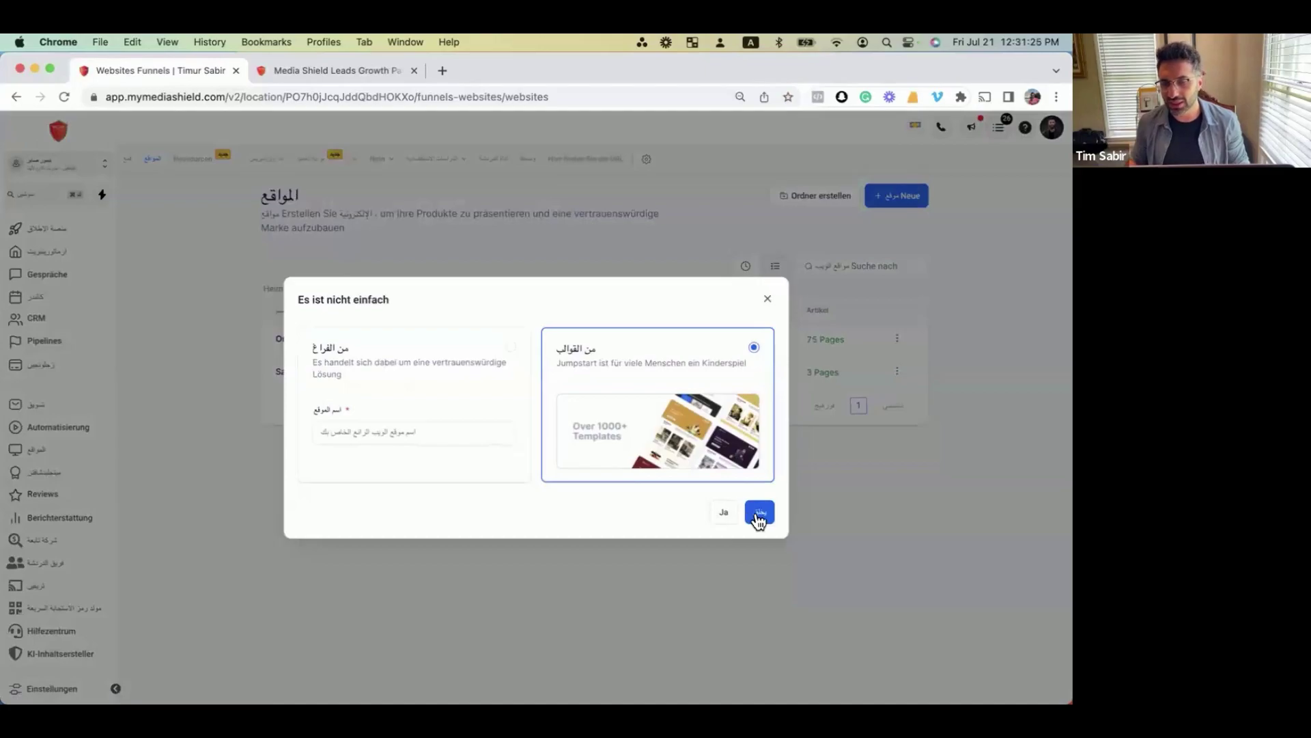
pyautogui.click(755, 512)
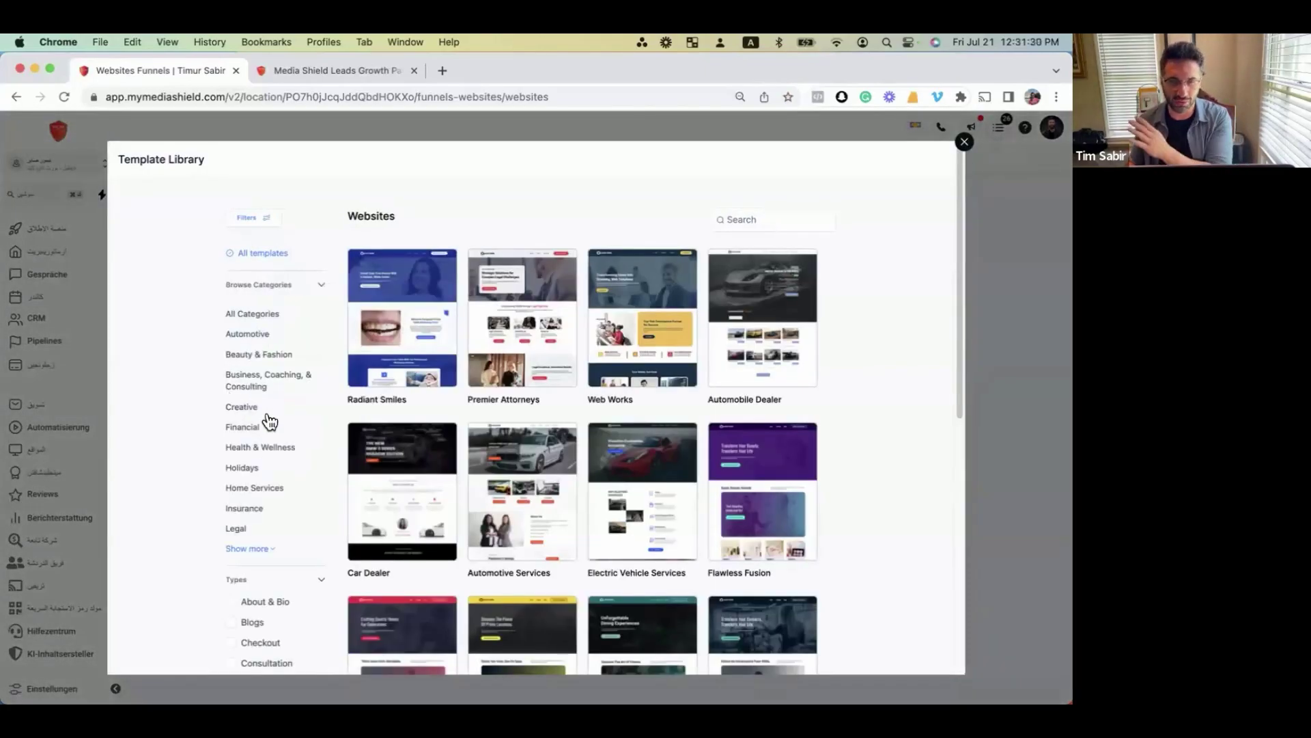
pyautogui.click(964, 141)
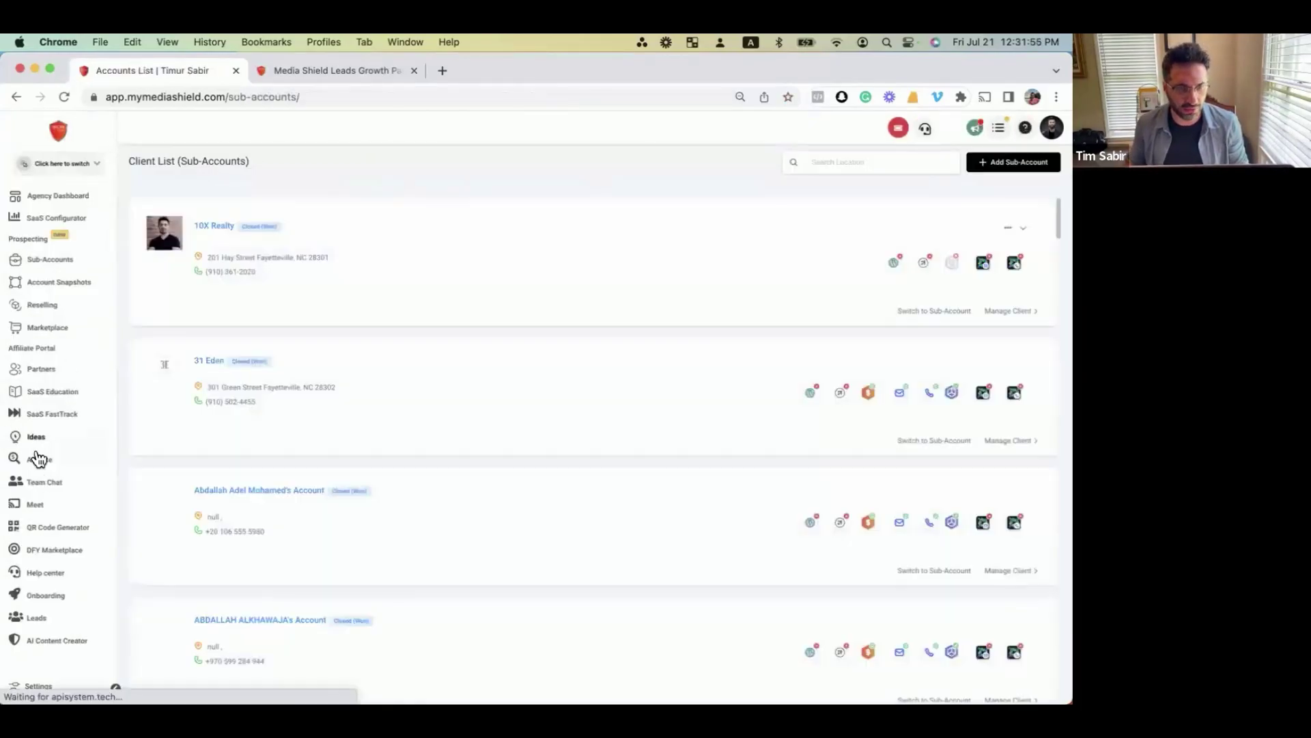
# Open HighLevel Ideas from the agency sidebar and view the HighLevel Feedback tab.
pyautogui.click(43, 437)
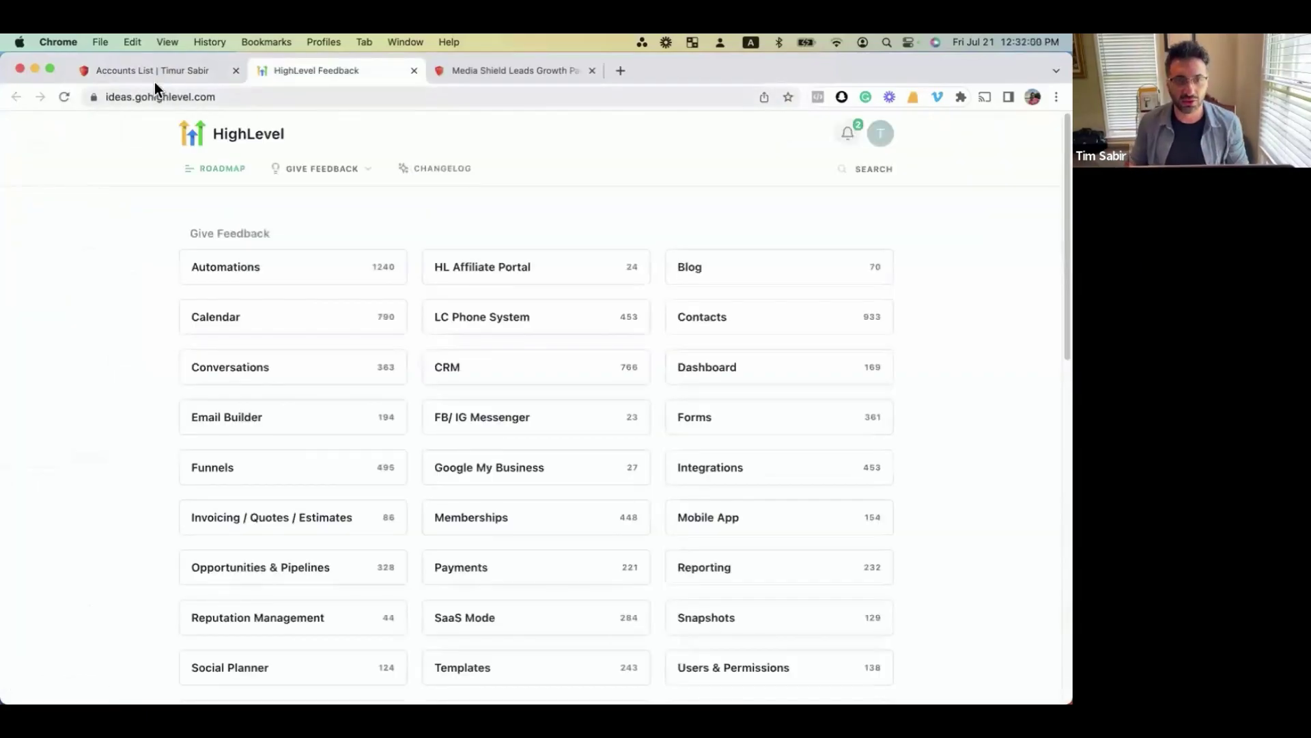
pyautogui.click(141, 67)
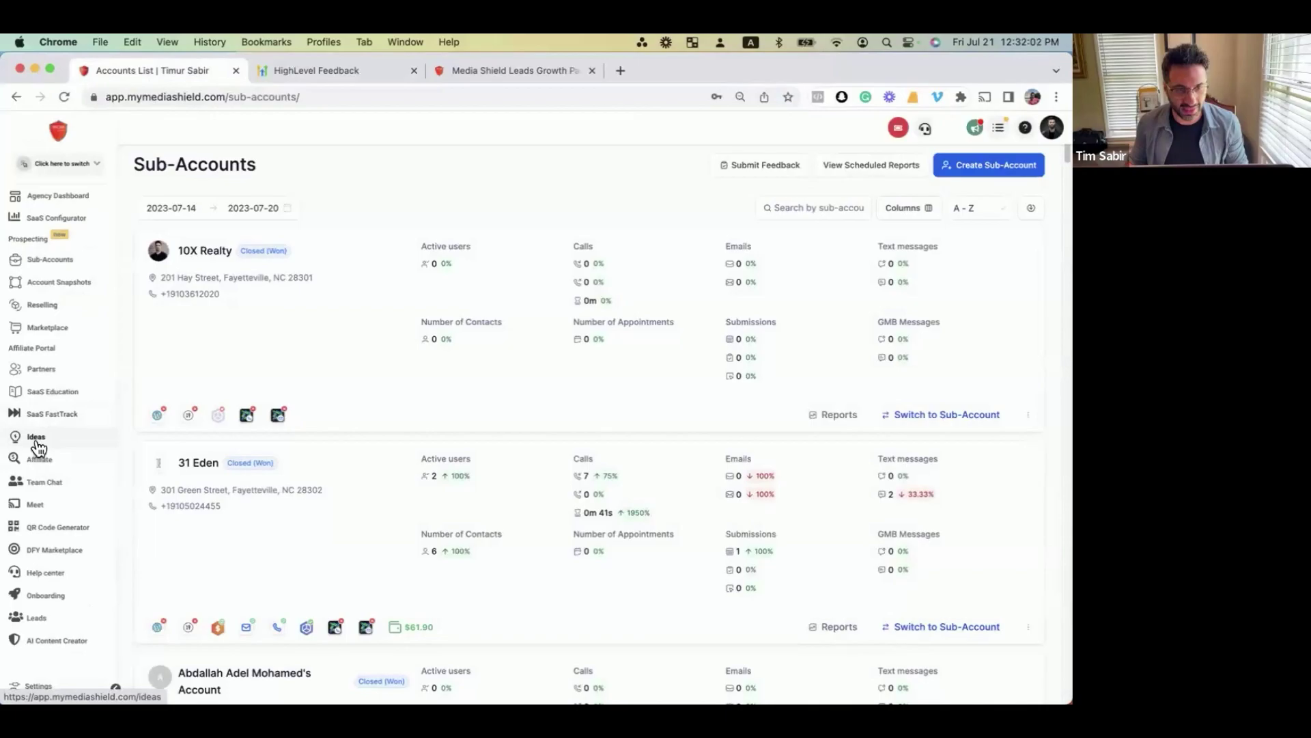
pyautogui.click(38, 445)
pyautogui.click(300, 72)
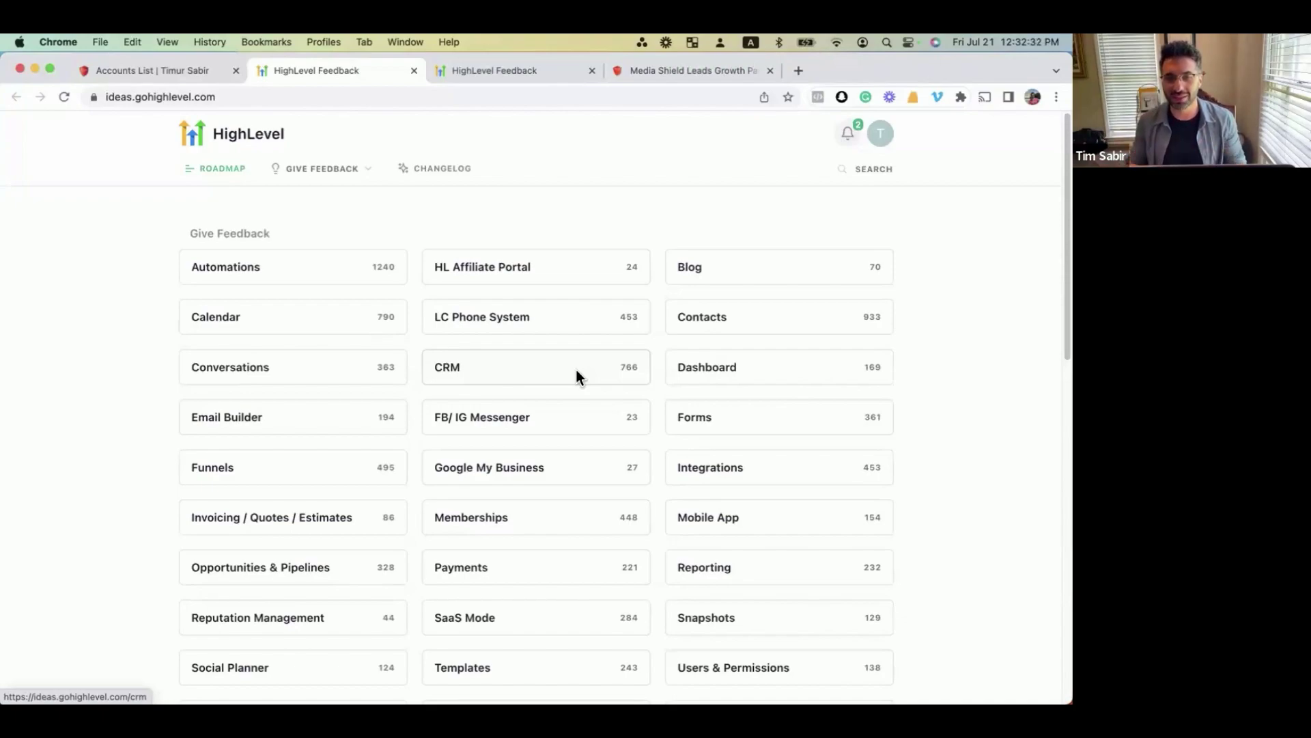
# Upvote the 'Copy Workflow/Folder to other Locations' Automations request to 475, then return to the categories.
pyautogui.click(244, 280)
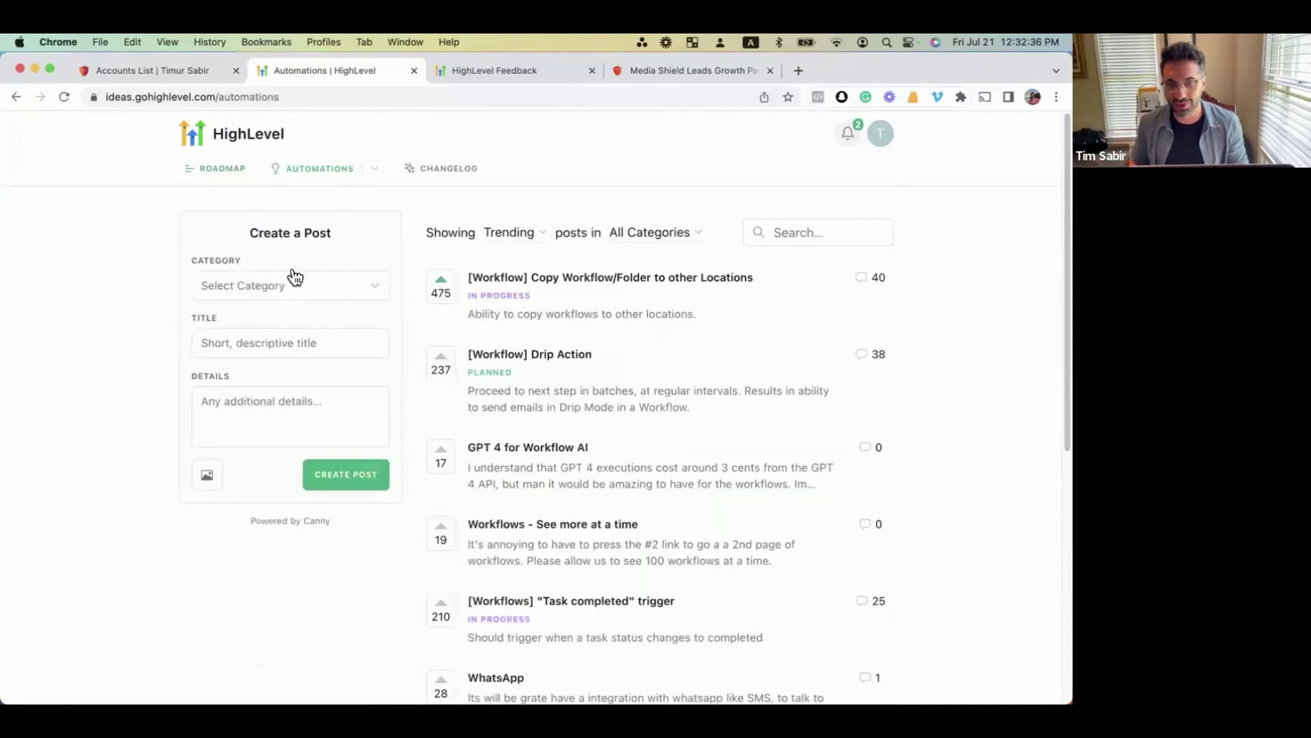
pyautogui.click(442, 280)
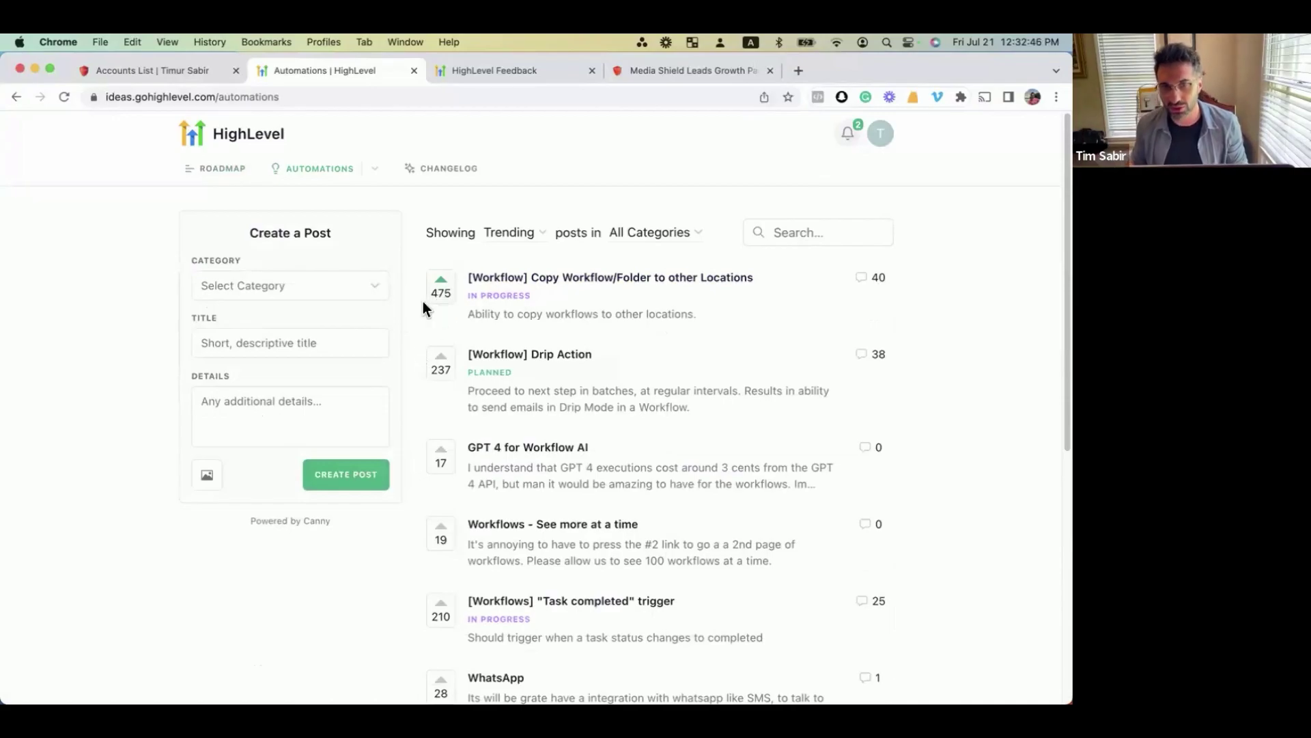
pyautogui.click(14, 97)
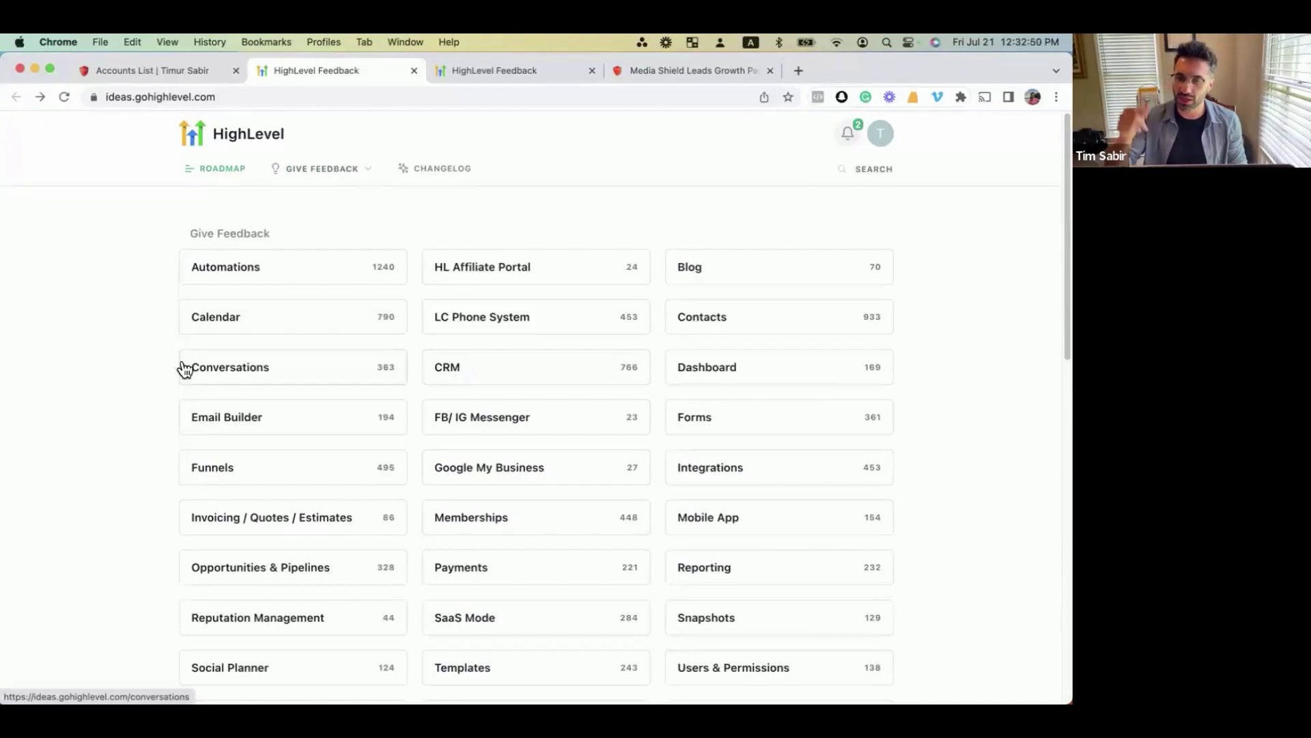
pyautogui.click(446, 170)
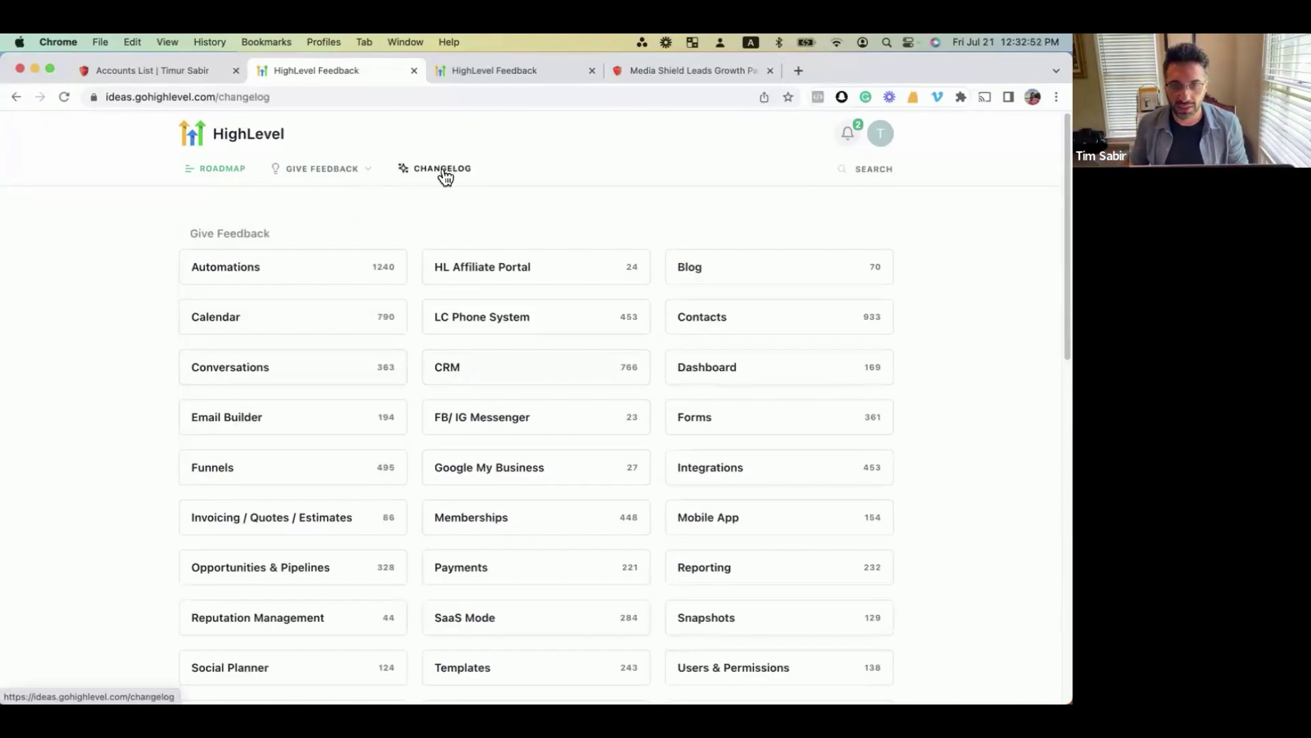
pyautogui.scroll(-3, 303, 420)
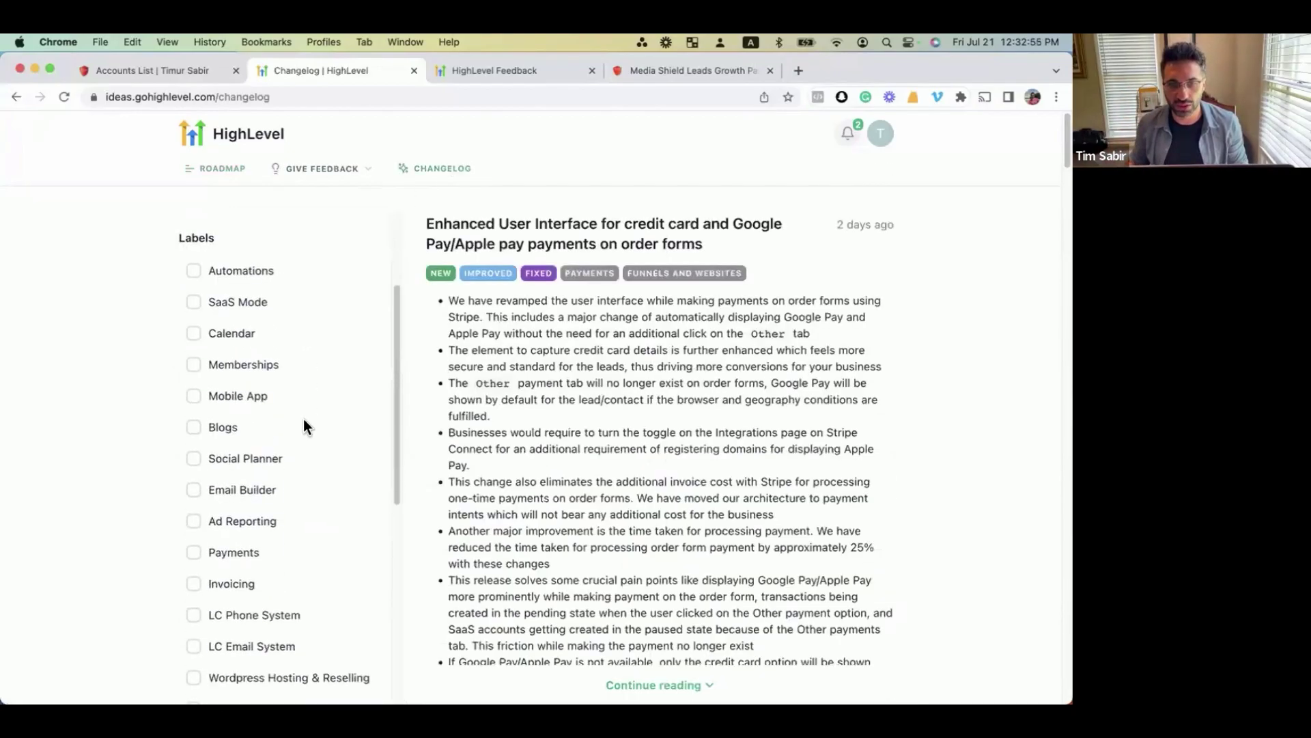
pyautogui.scroll(3, 303, 419)
pyautogui.click(237, 299)
pyautogui.click(235, 331)
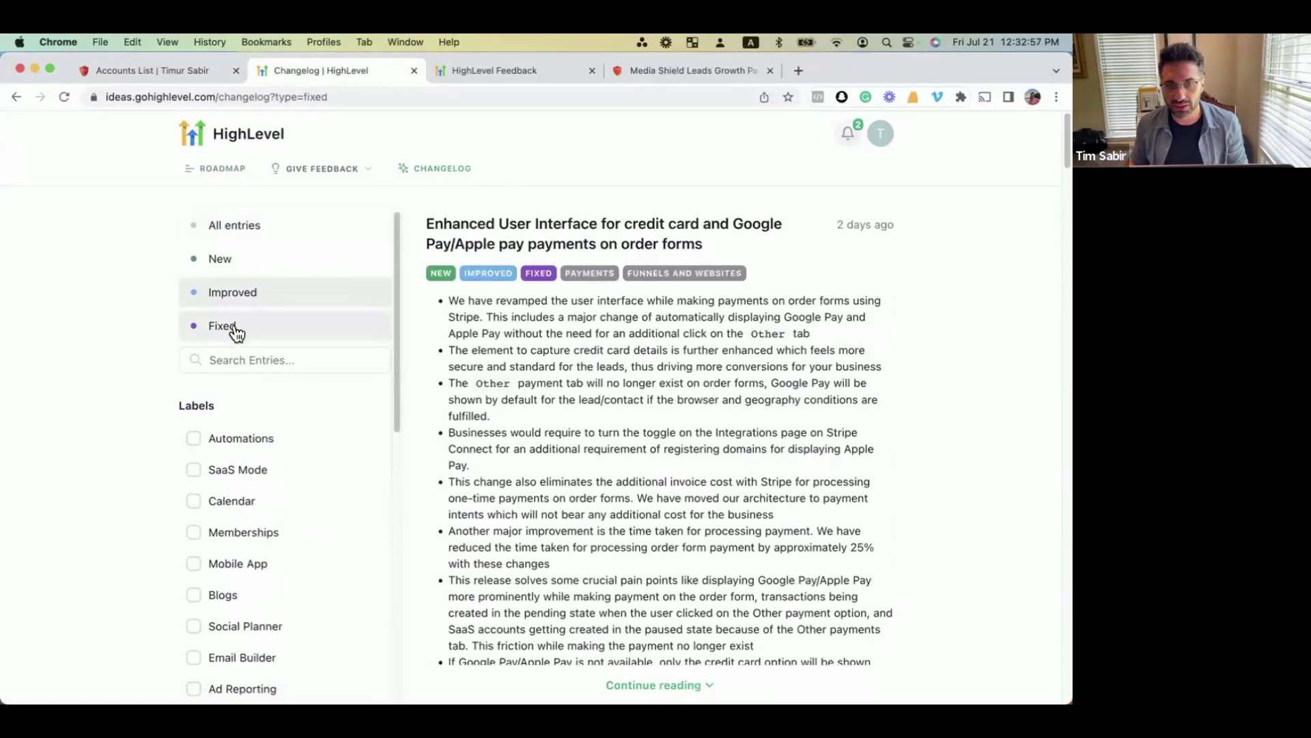
pyautogui.click(226, 265)
pyautogui.click(219, 170)
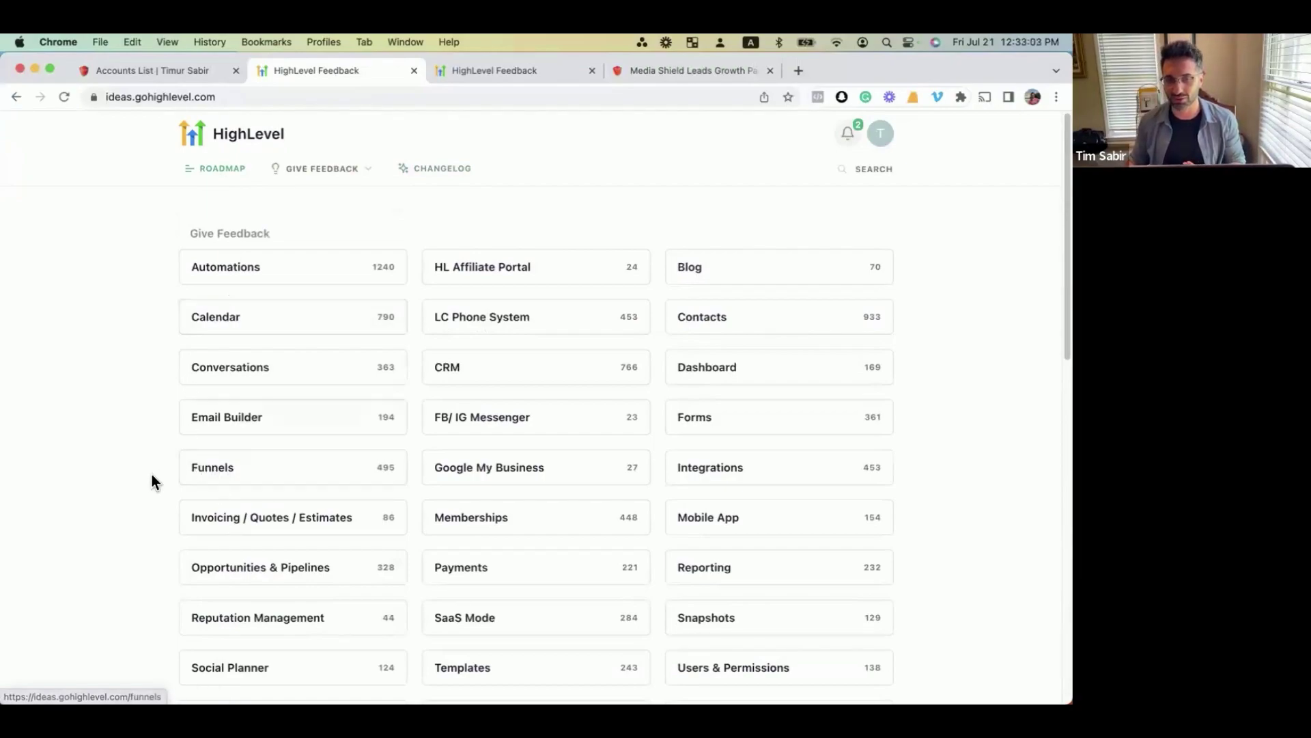
pyautogui.scroll(-1, 152, 474)
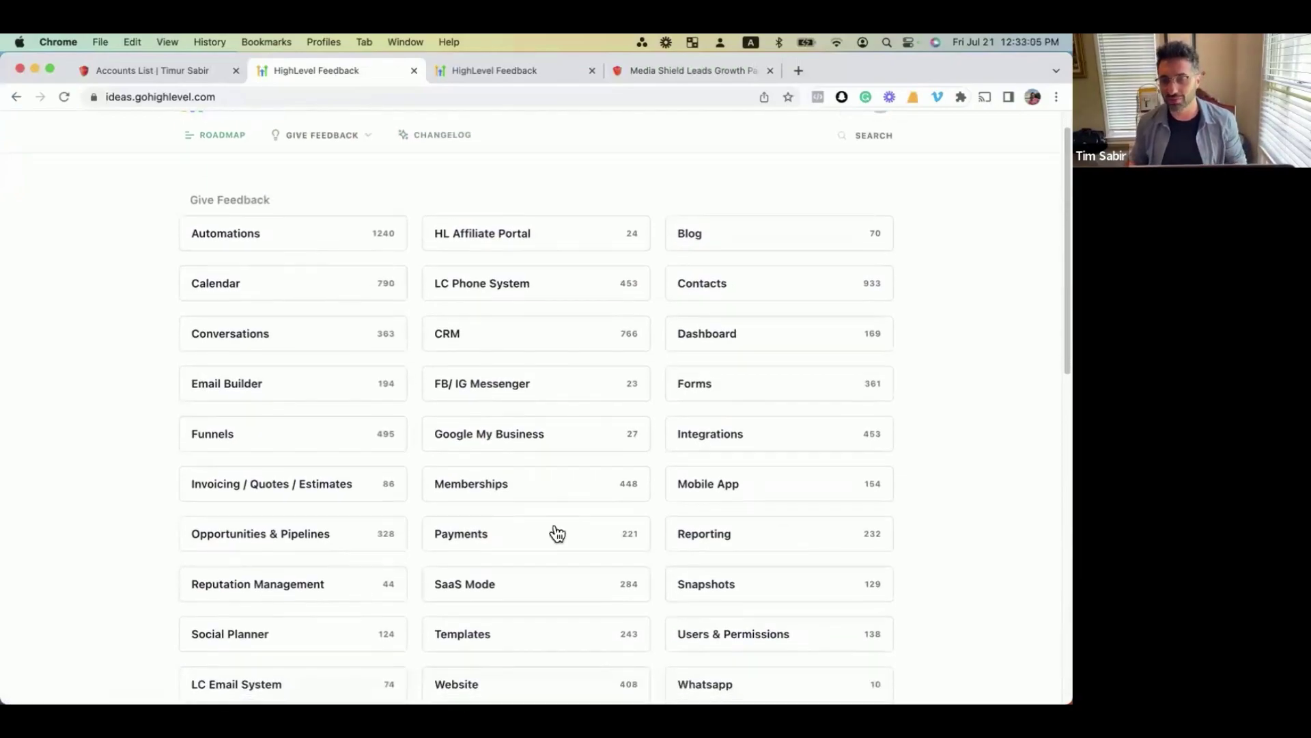
pyautogui.scroll(-2, 205, 564)
pyautogui.scroll(3, 194, 540)
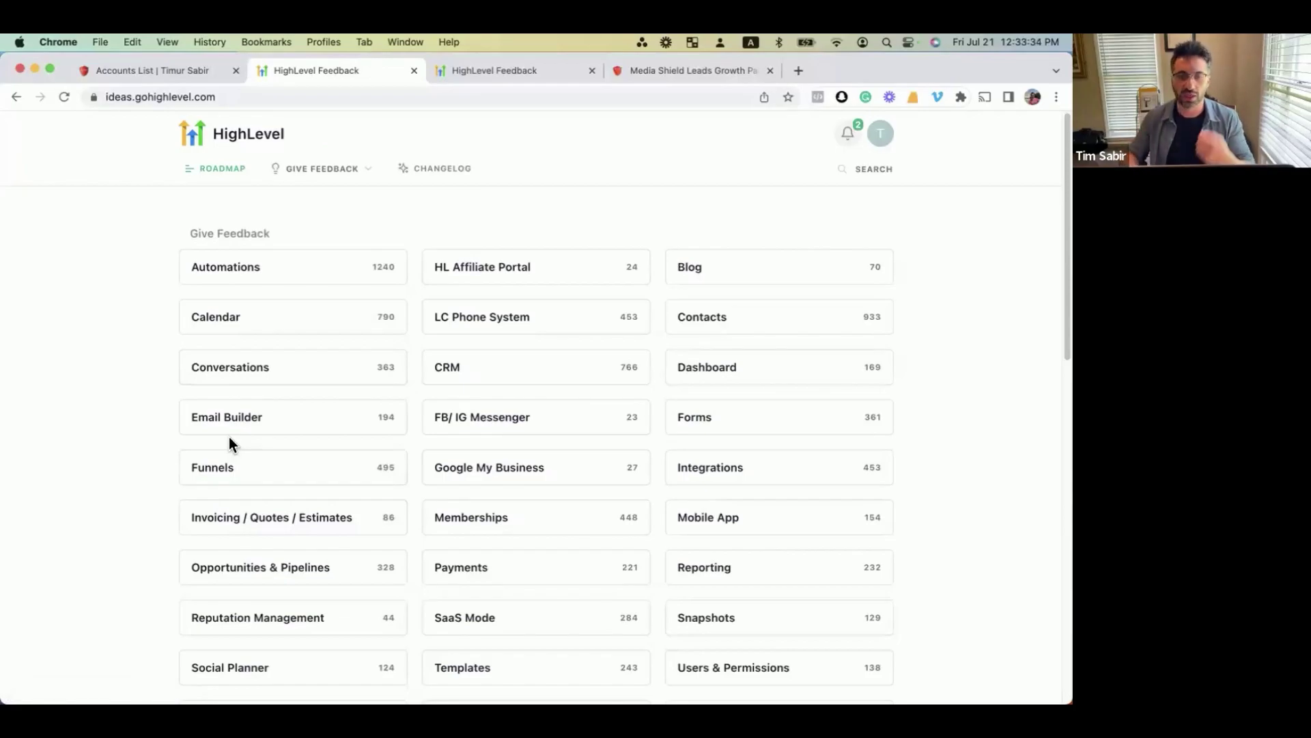
pyautogui.scroll(-5, 233, 465)
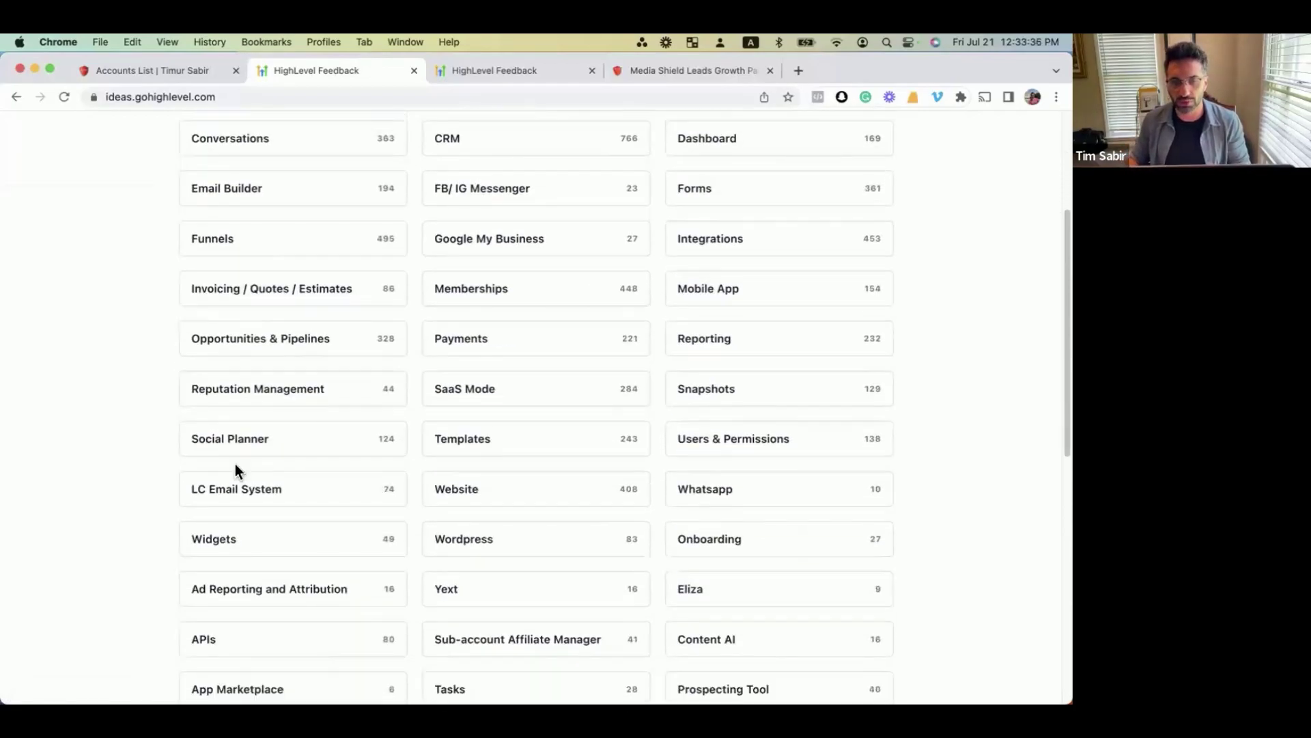
pyautogui.scroll(5, 241, 559)
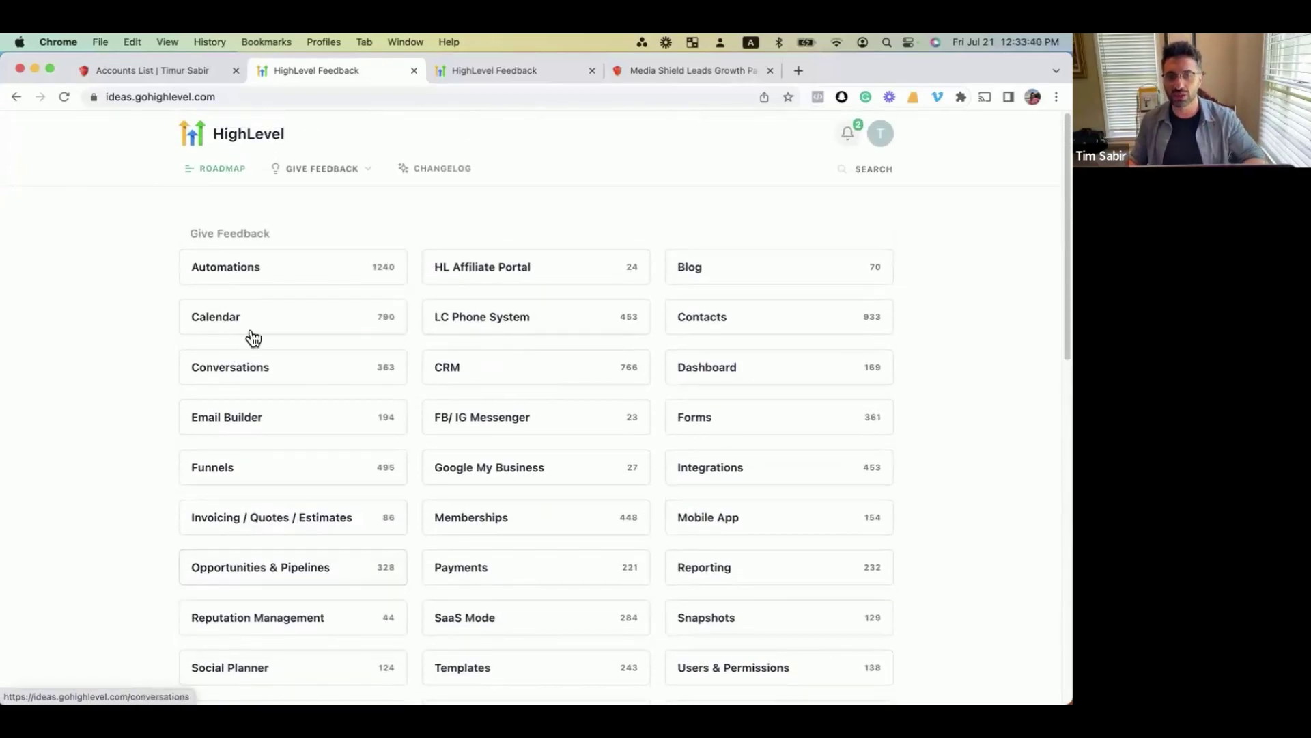
# Search the Conversations ideas board for 'WhatsApp' and scroll through the matching requests.
pyautogui.click(254, 373)
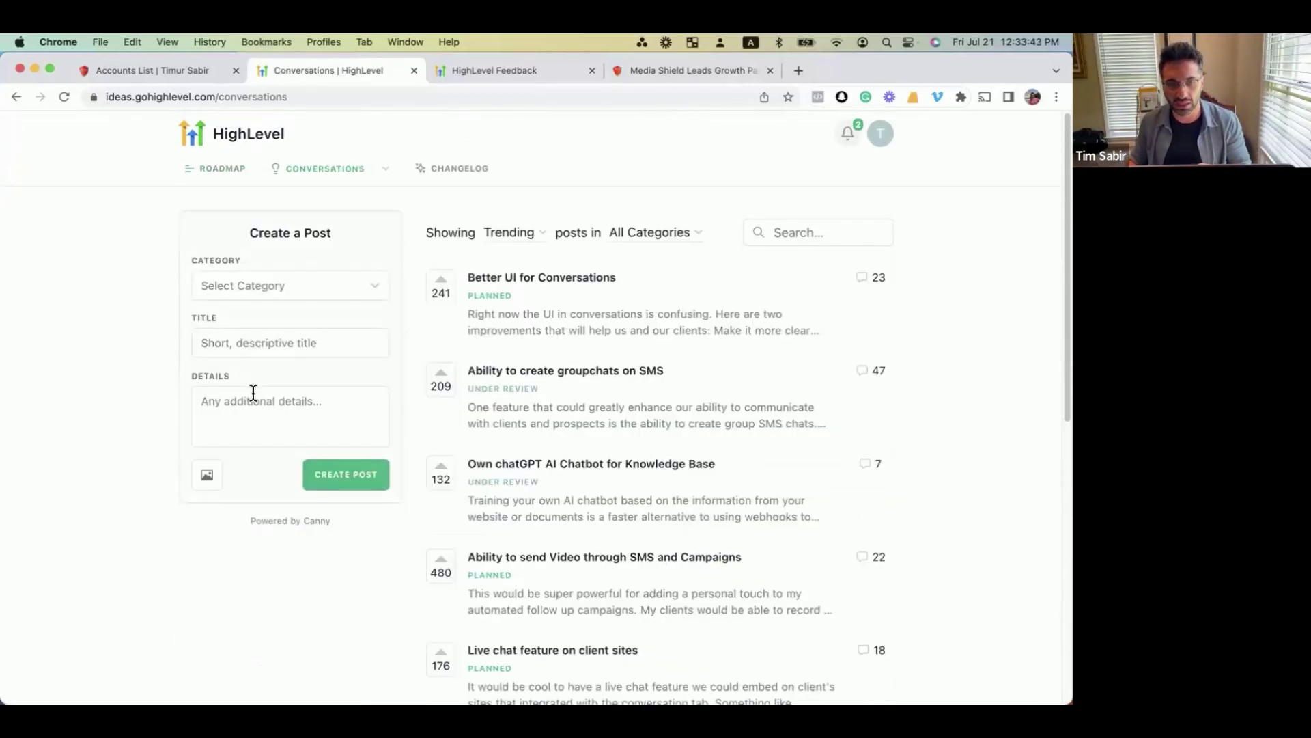
pyautogui.click(786, 230)
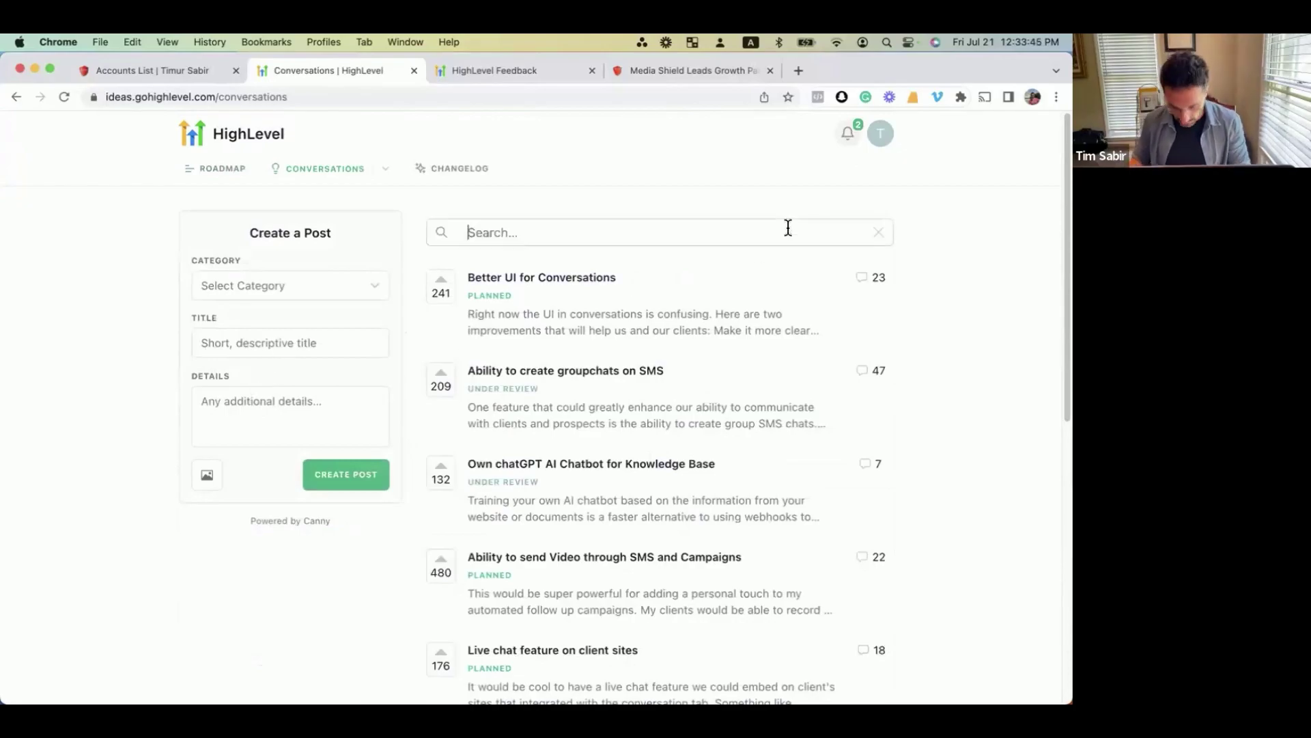
pyautogui.write('WhatsApp')
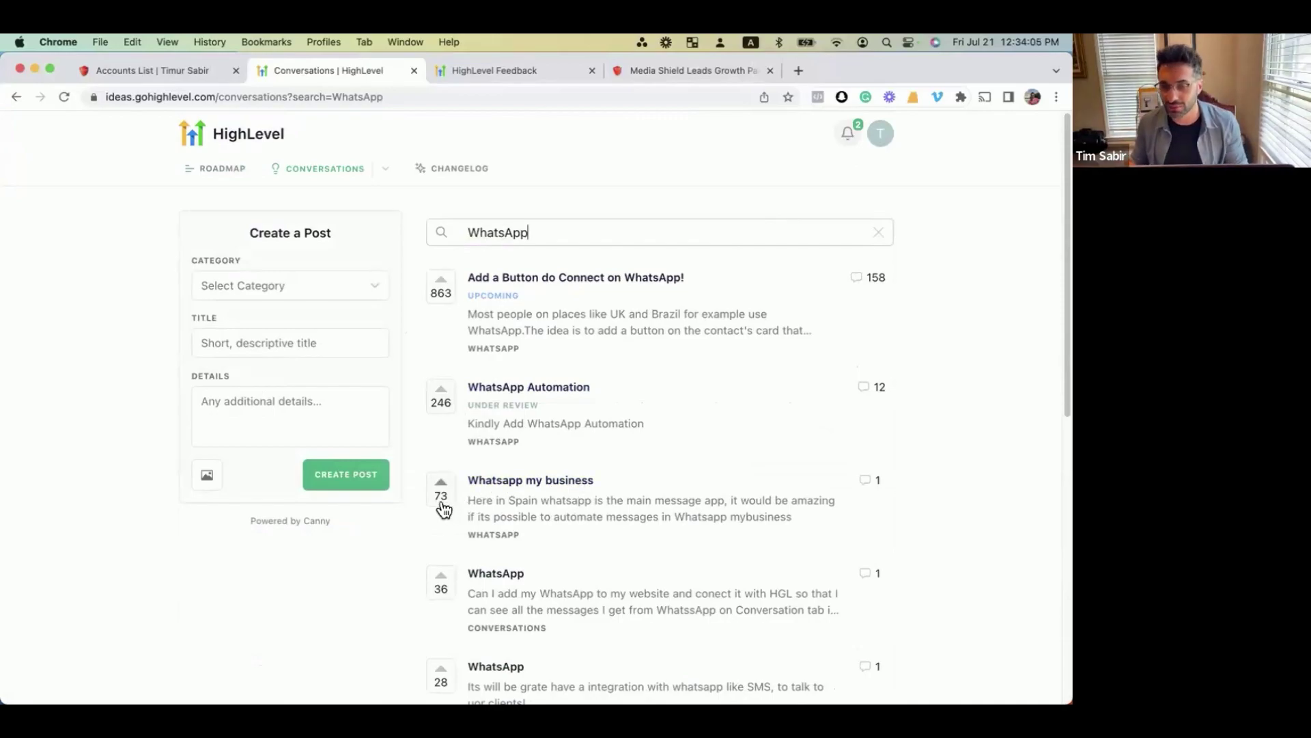
pyautogui.scroll(-10, 443, 509)
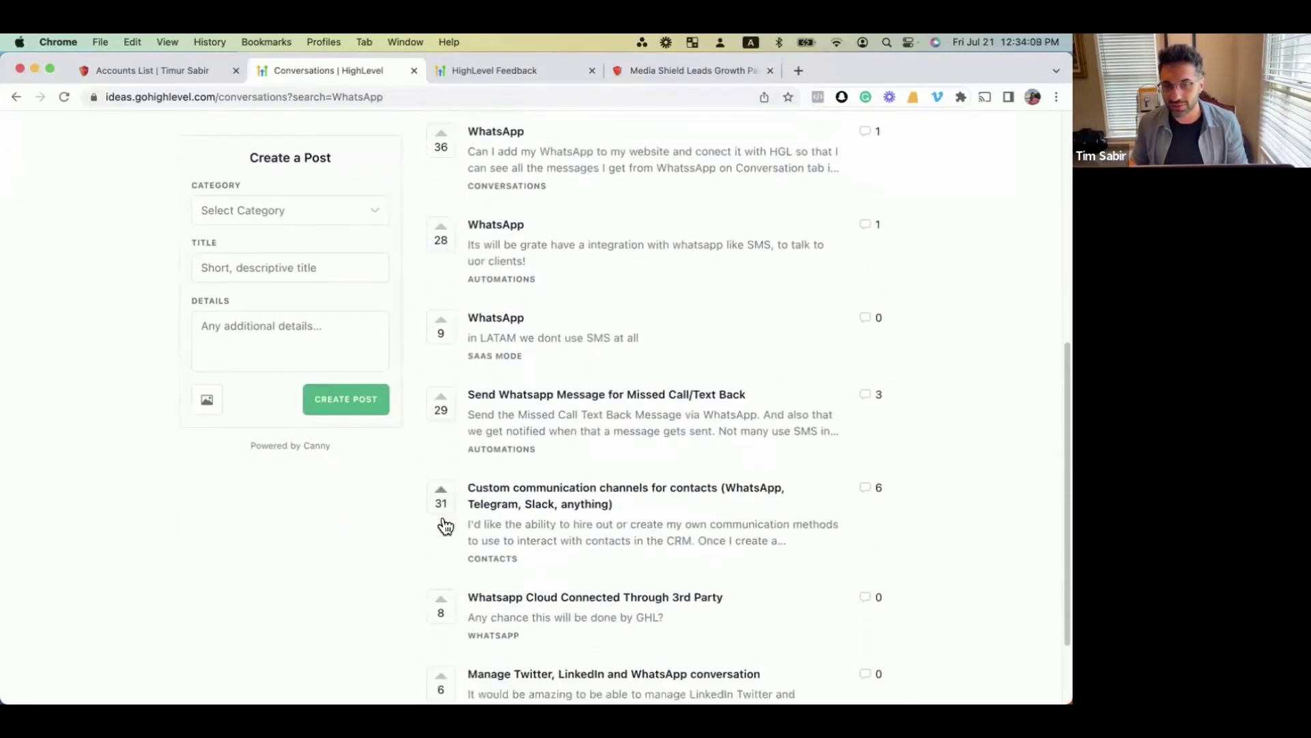
pyautogui.scroll(-7, 444, 525)
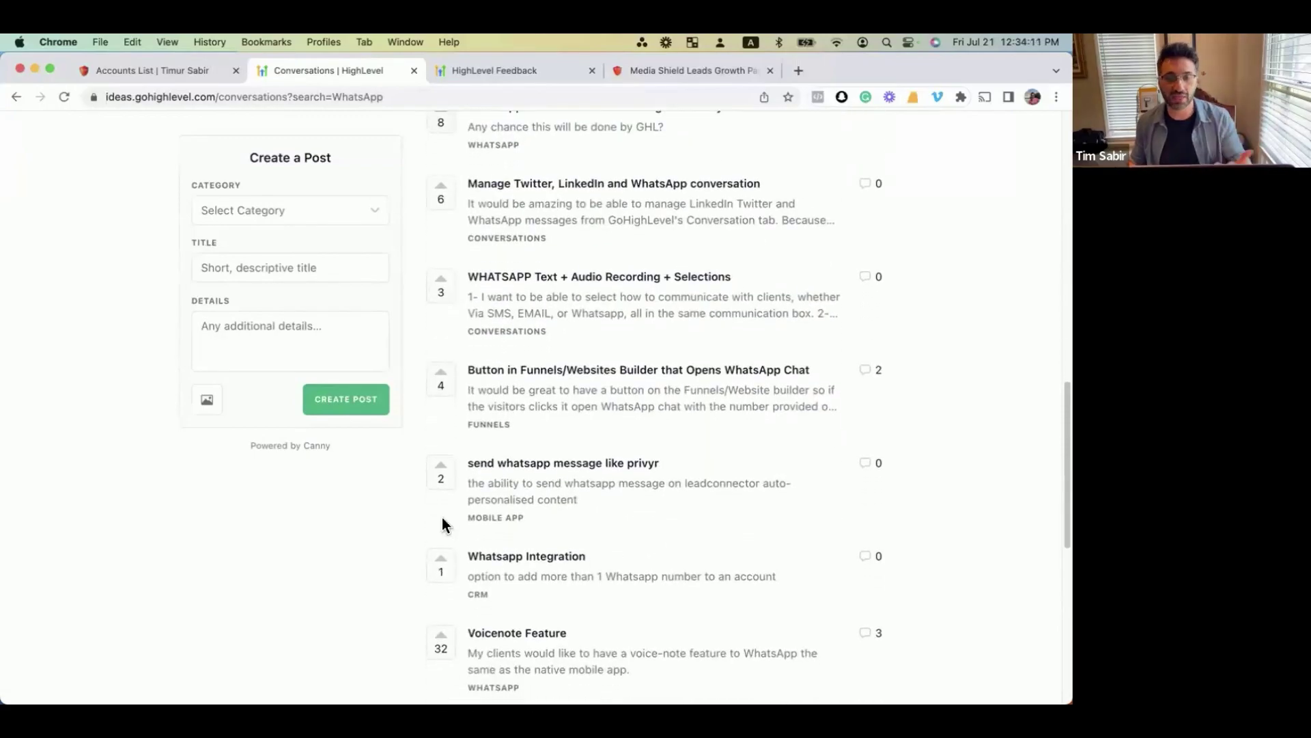
pyautogui.scroll(17, 442, 525)
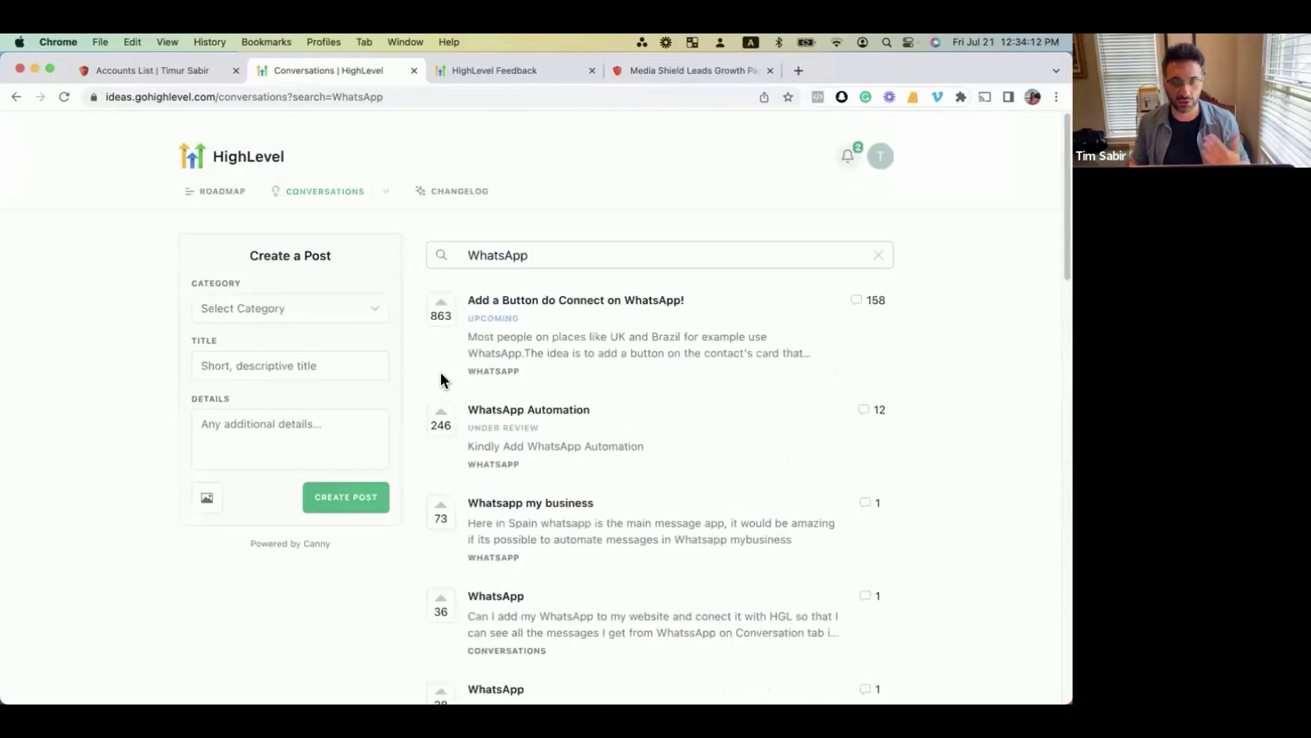
pyautogui.scroll(-1, 441, 375)
# Bring the Q&A note forward via Mission Control and highlight question 7's QR code menu line.
pyautogui.hotkey('ctrl', 'Up')
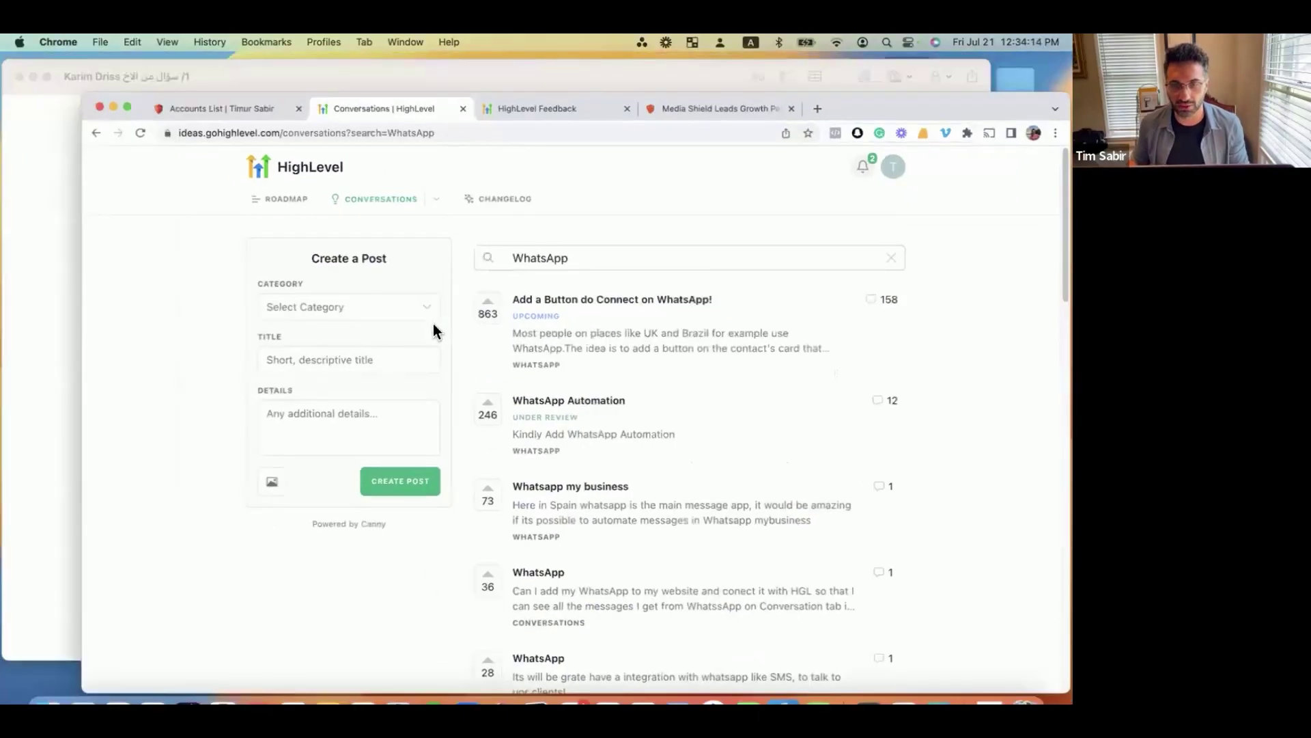
pyautogui.click(566, 441)
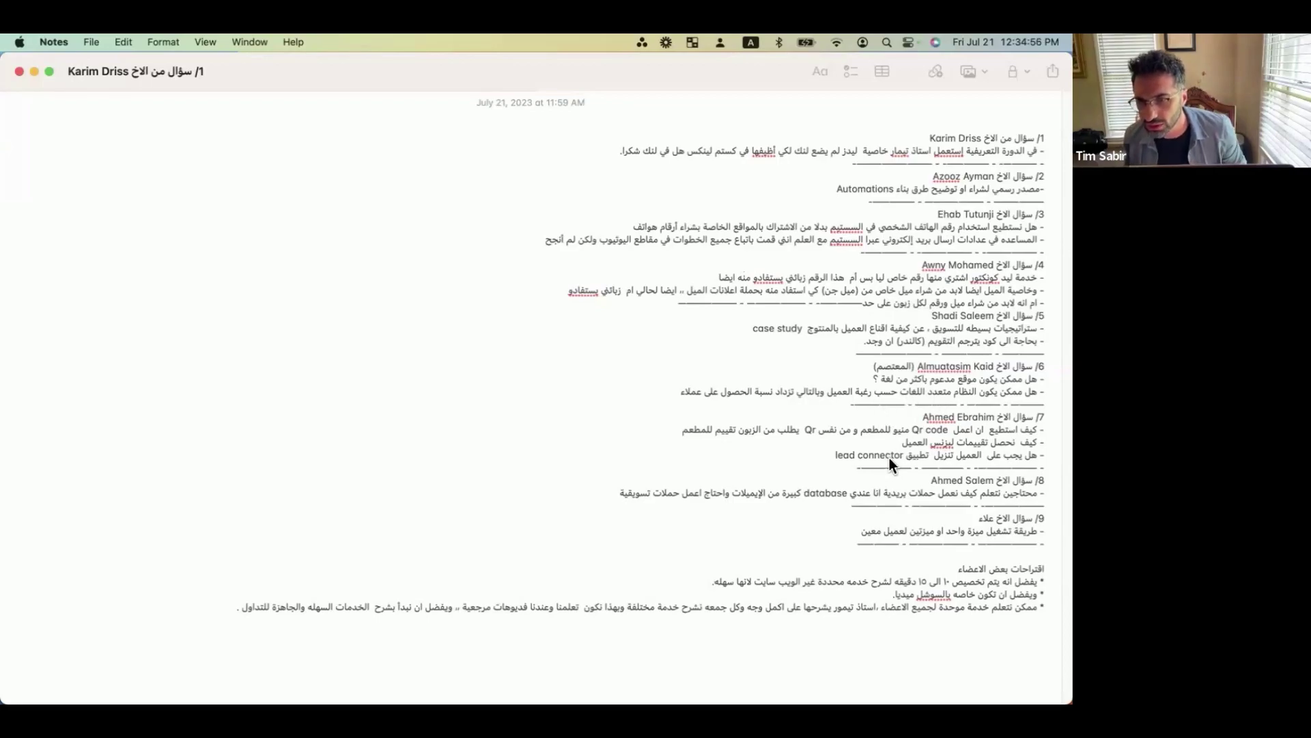
pyautogui.tripleClick(829, 430)
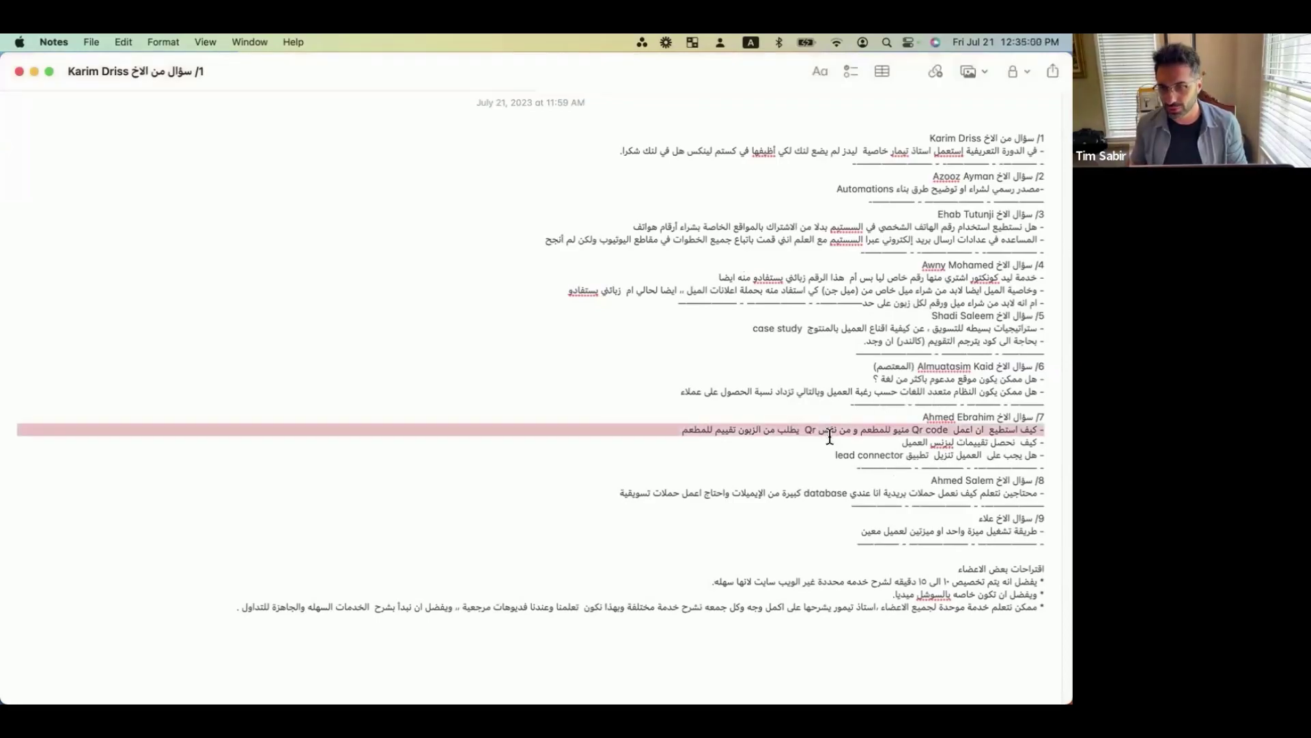
pyautogui.click(829, 444)
pyautogui.moveTo(688, 431); pyautogui.dragTo(888, 442)
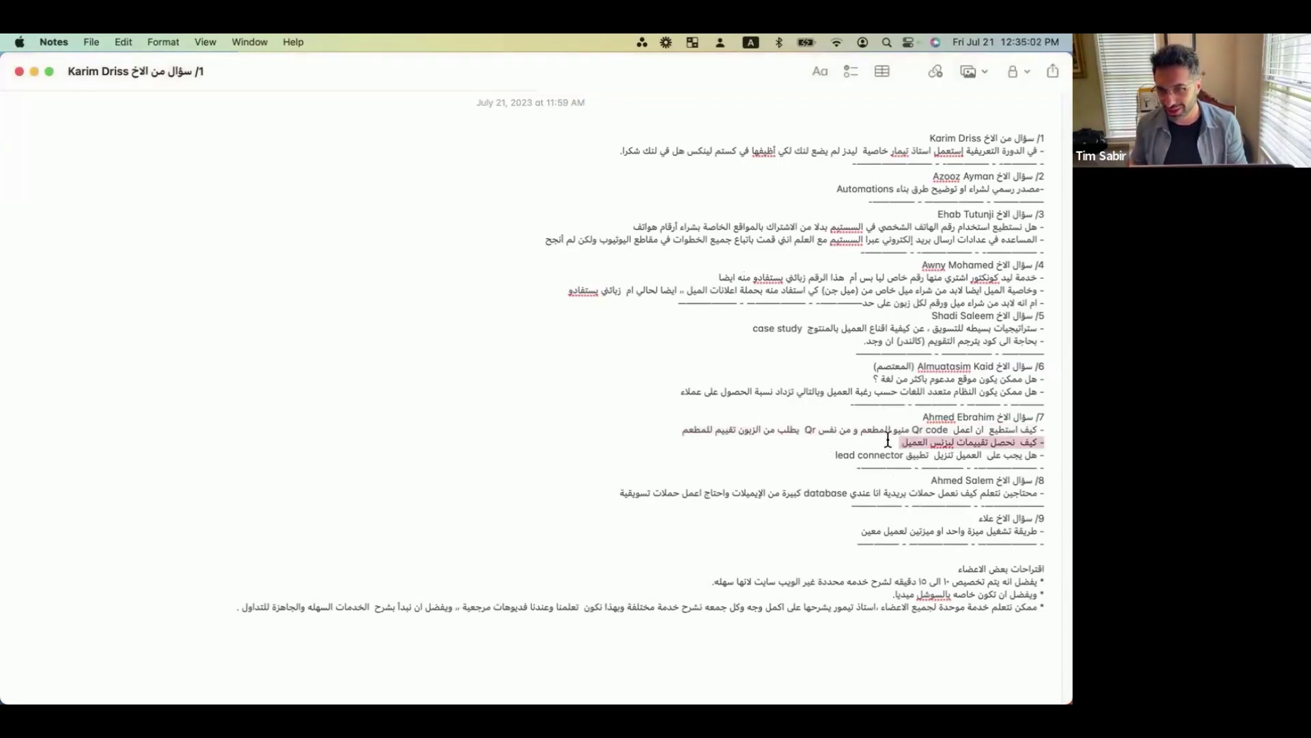
pyautogui.click(1047, 429)
pyautogui.tripleClick(1047, 430)
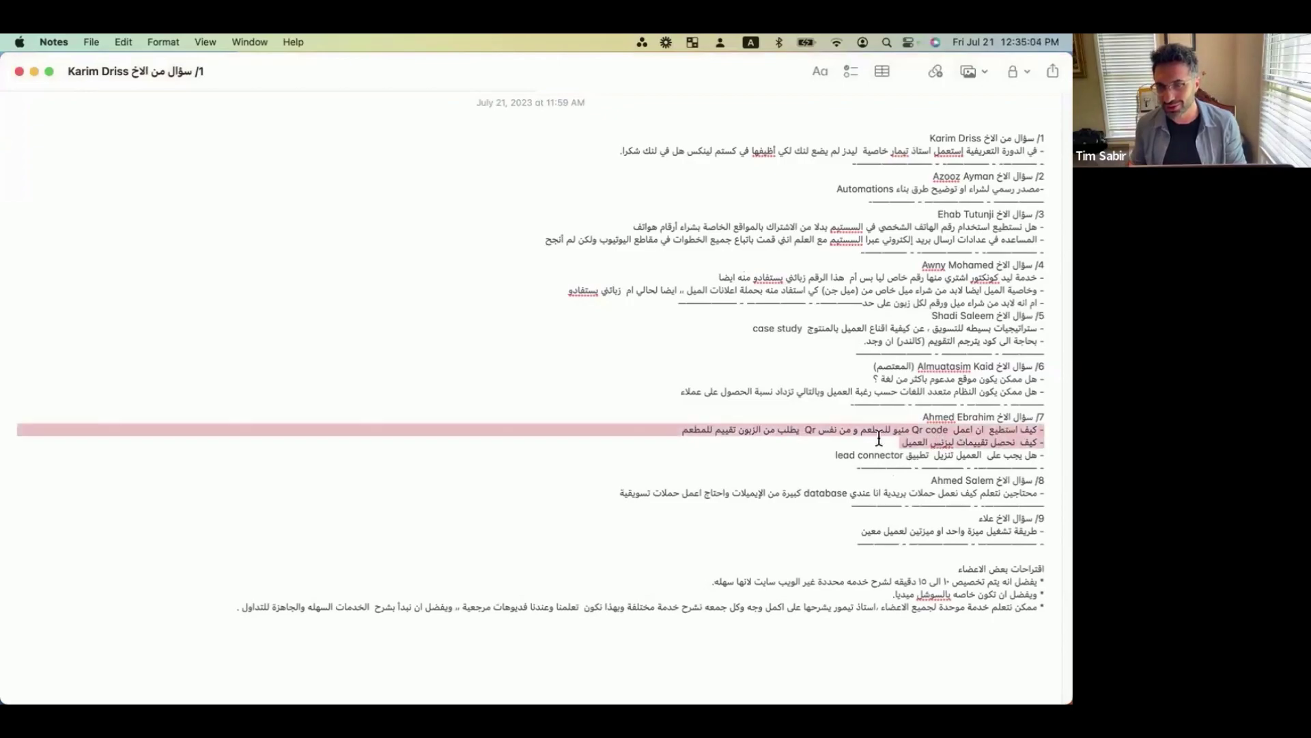
pyautogui.click(845, 438)
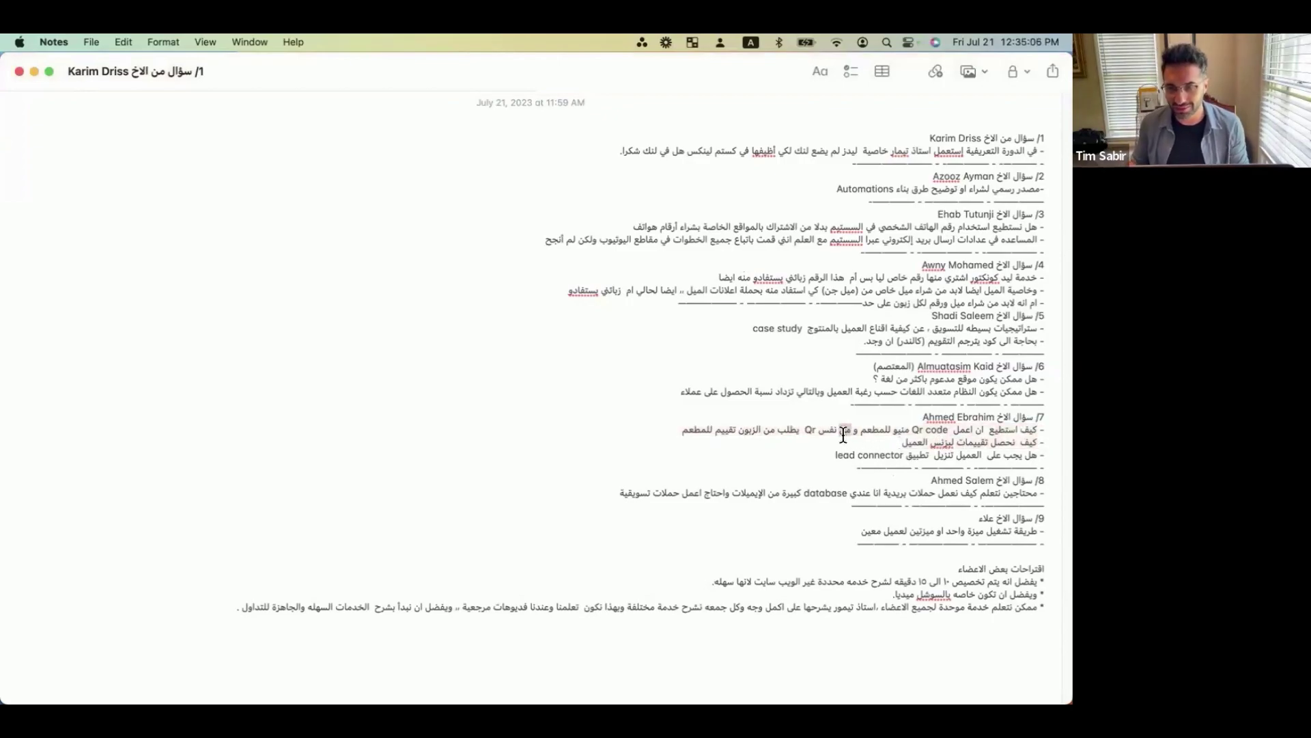
pyautogui.tripleClick(846, 430)
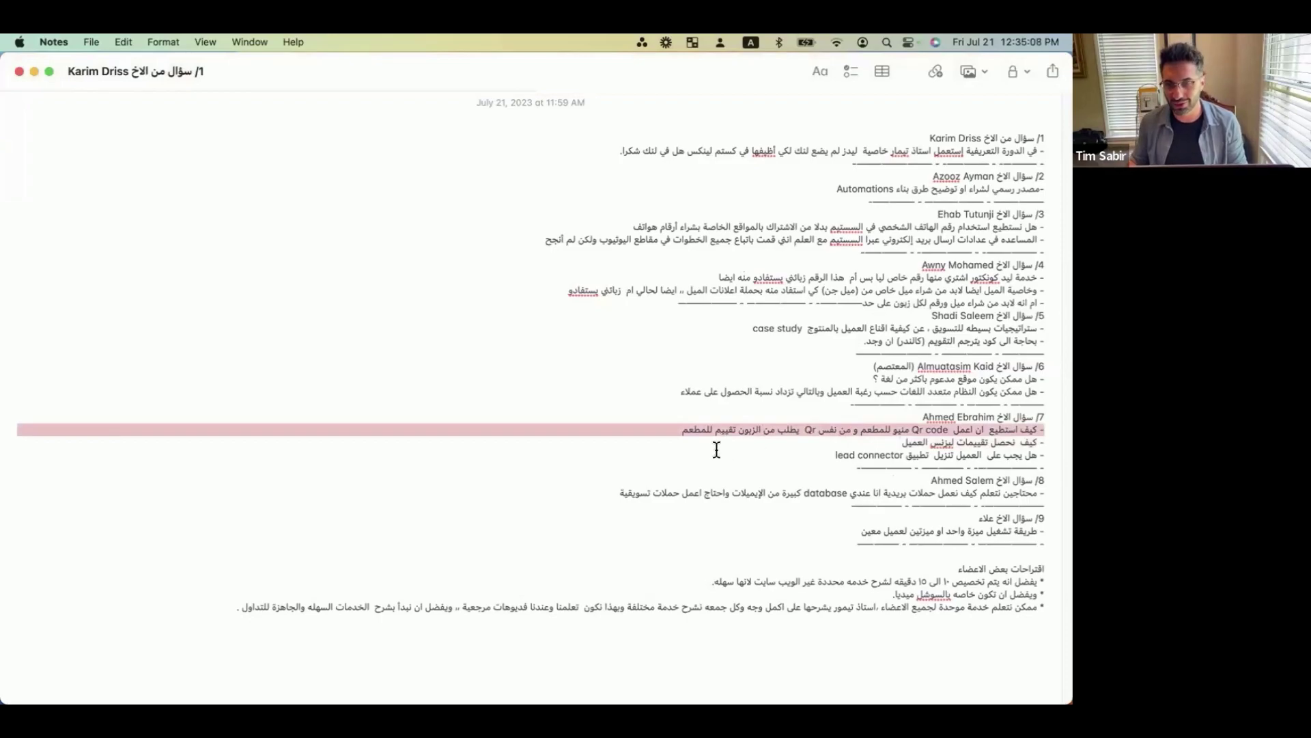